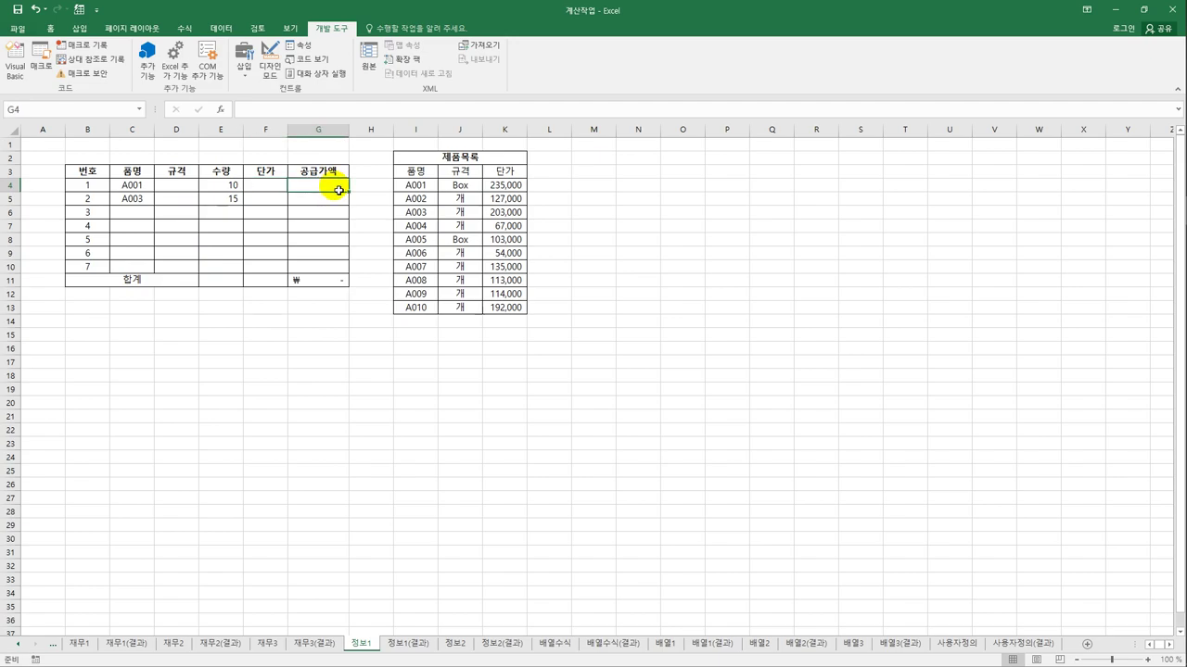
# - Begin a VLOOKUP formula in D4 with C4 as the lookup value and the absolute range $I$4:$K$13 as the table
pyautogui.click(192, 191)
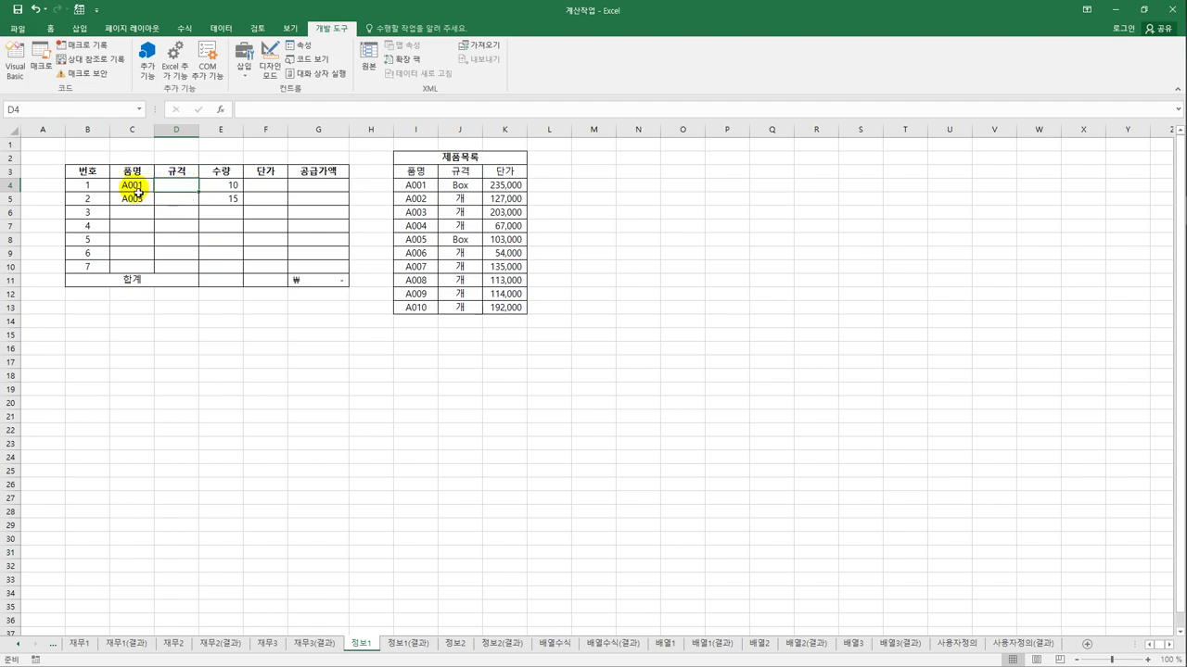
pyautogui.moveTo(412, 185); pyautogui.dragTo(513, 316)
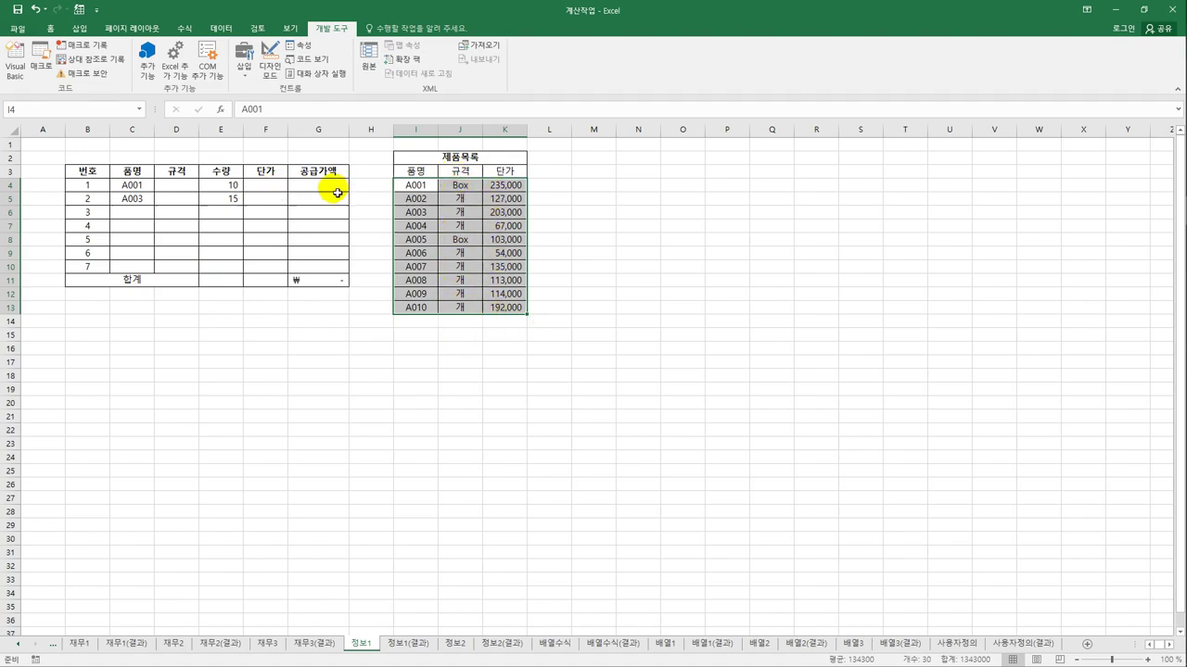
pyautogui.click(196, 185)
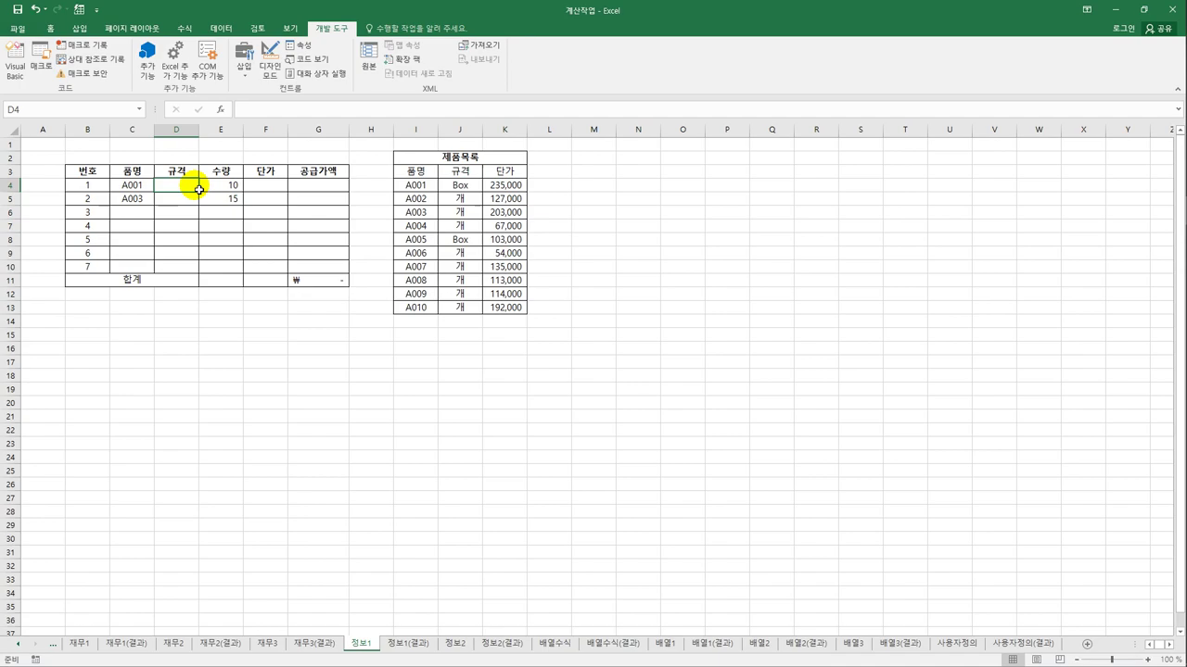
pyautogui.write('=')
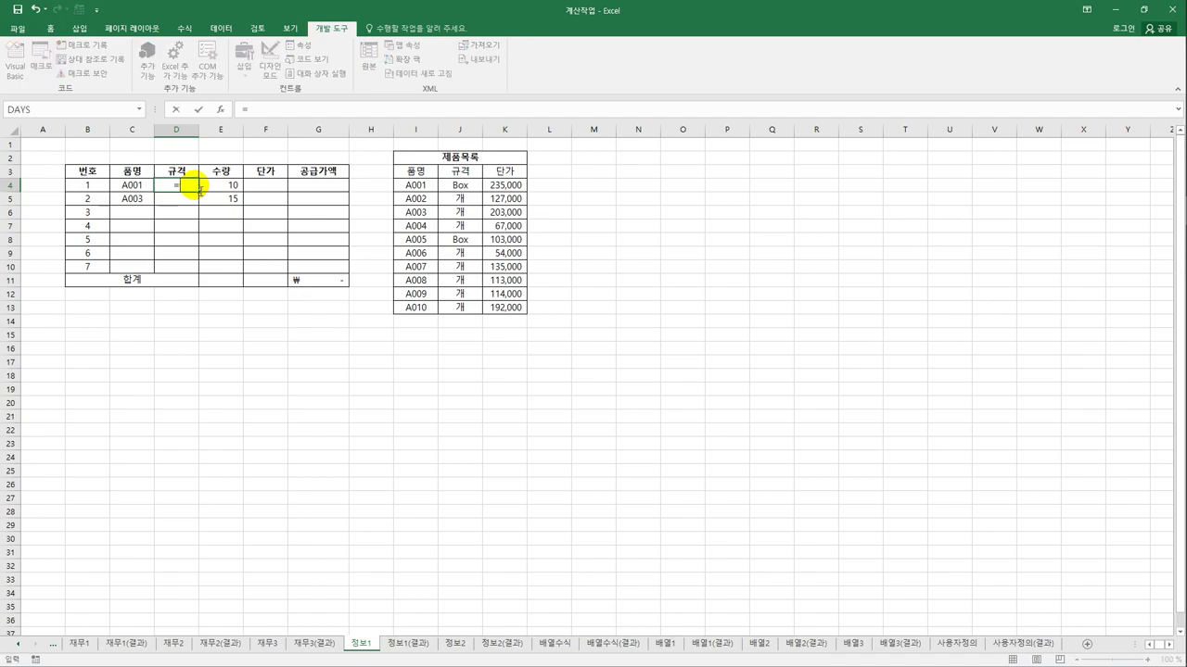
pyautogui.write('vl')
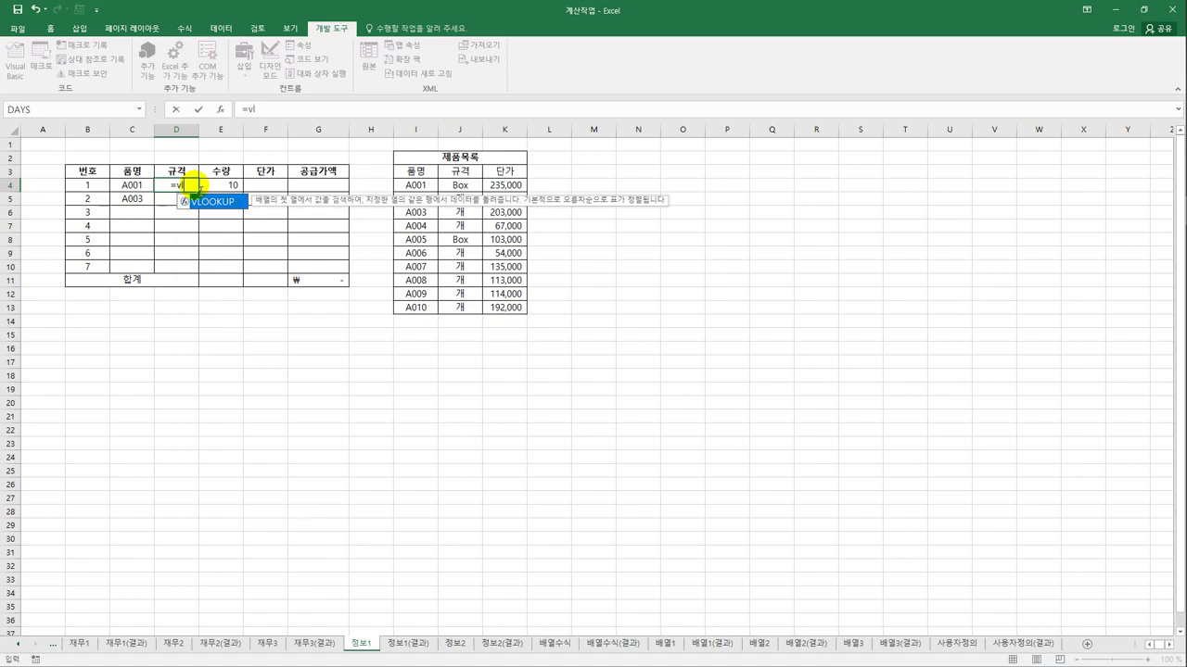
pyautogui.press('Tab')
pyautogui.click(139, 186)
pyautogui.write(',')
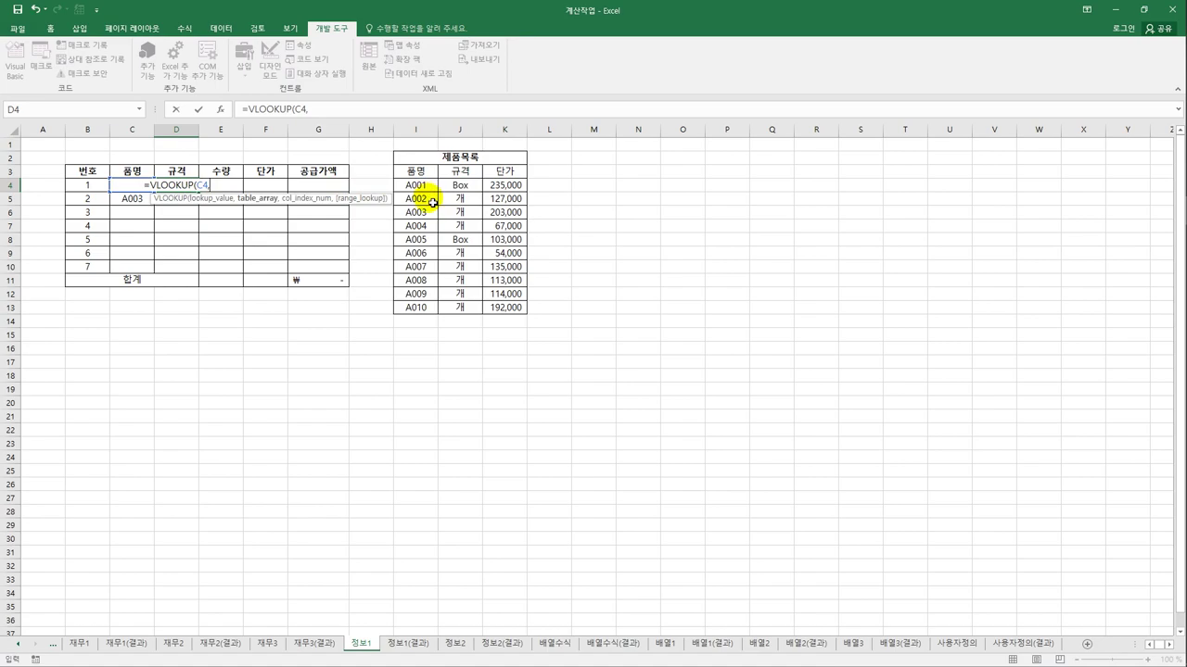
pyautogui.moveTo(416, 185); pyautogui.dragTo(513, 313)
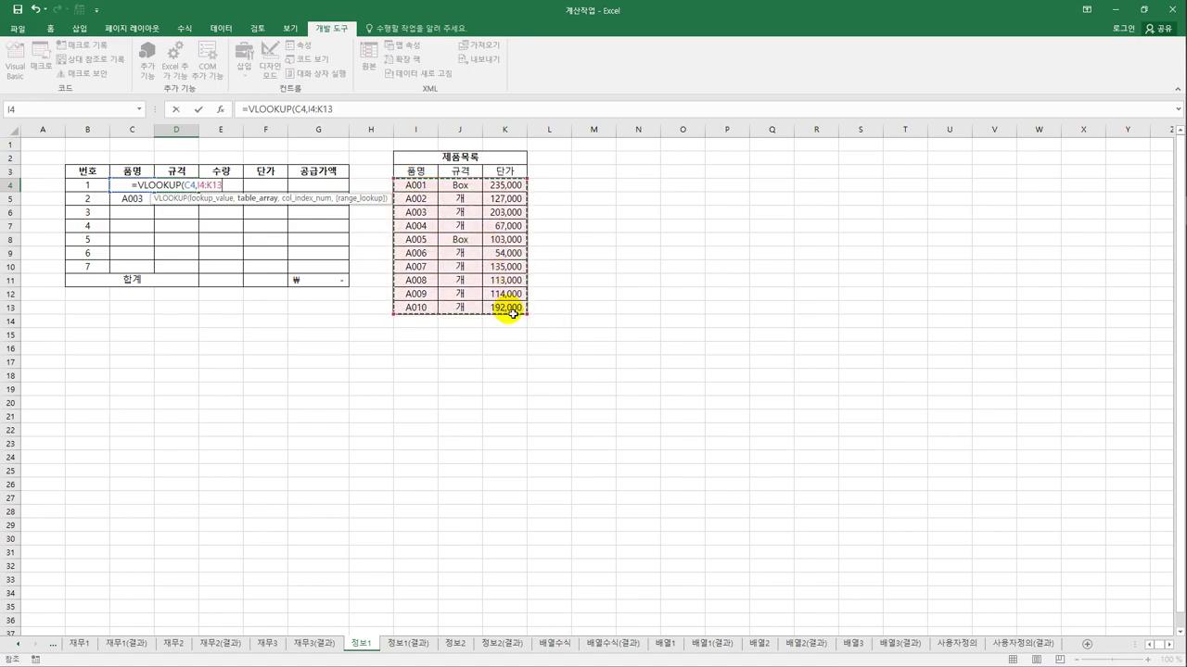
pyautogui.press('F4')
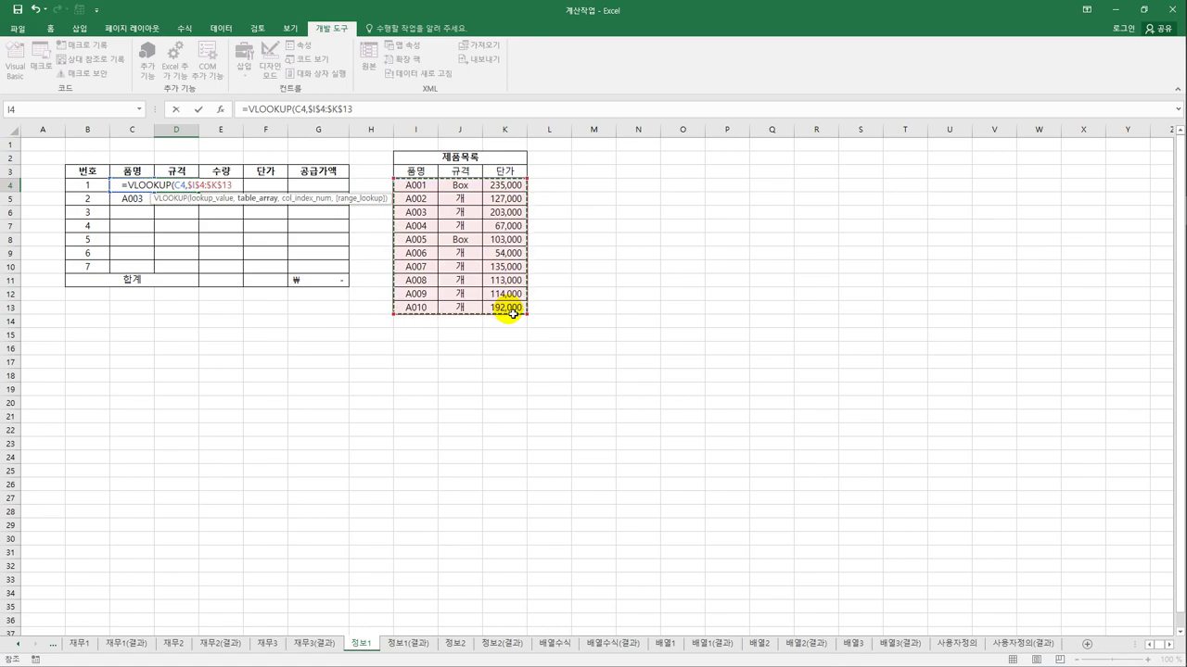
# - Complete the VLOOKUP in D4 with column index 2 and match type 0, and fill it down to D10
pyautogui.write(',')
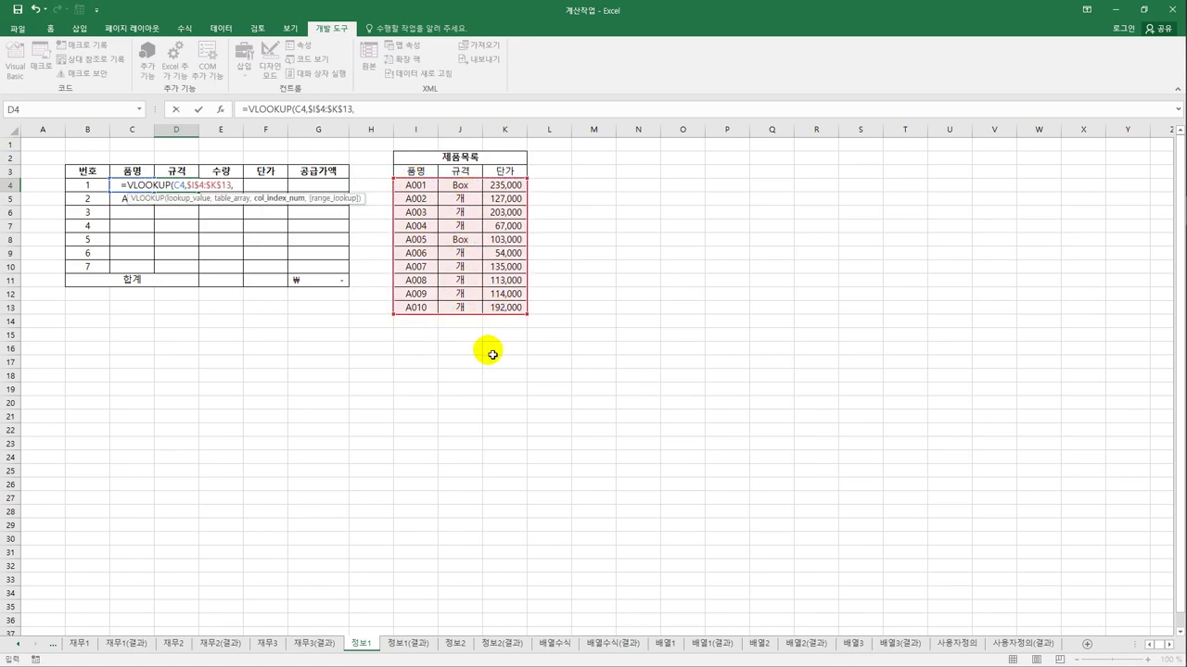
pyautogui.write('2')
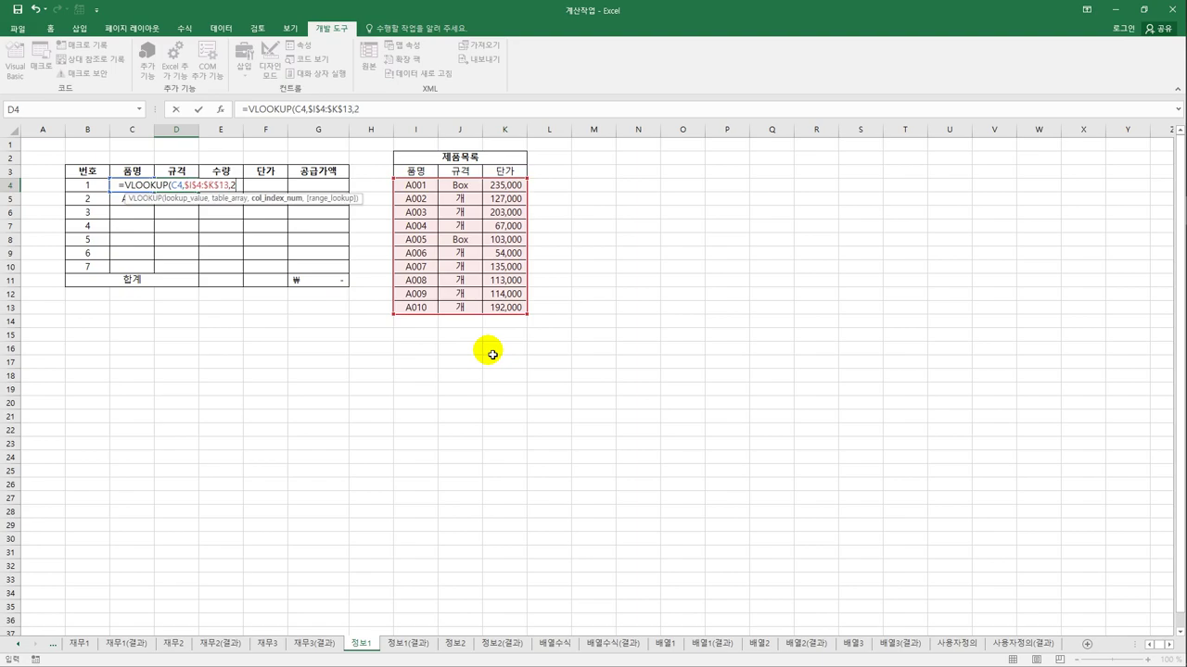
pyautogui.write(',0')
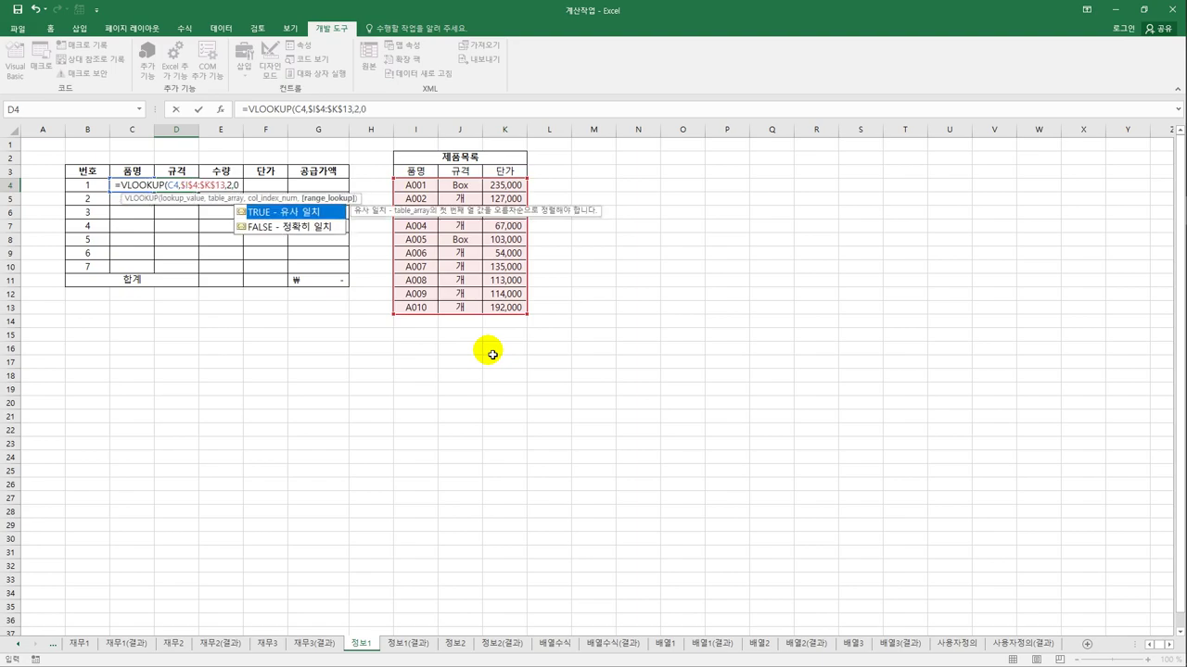
pyautogui.write(')')
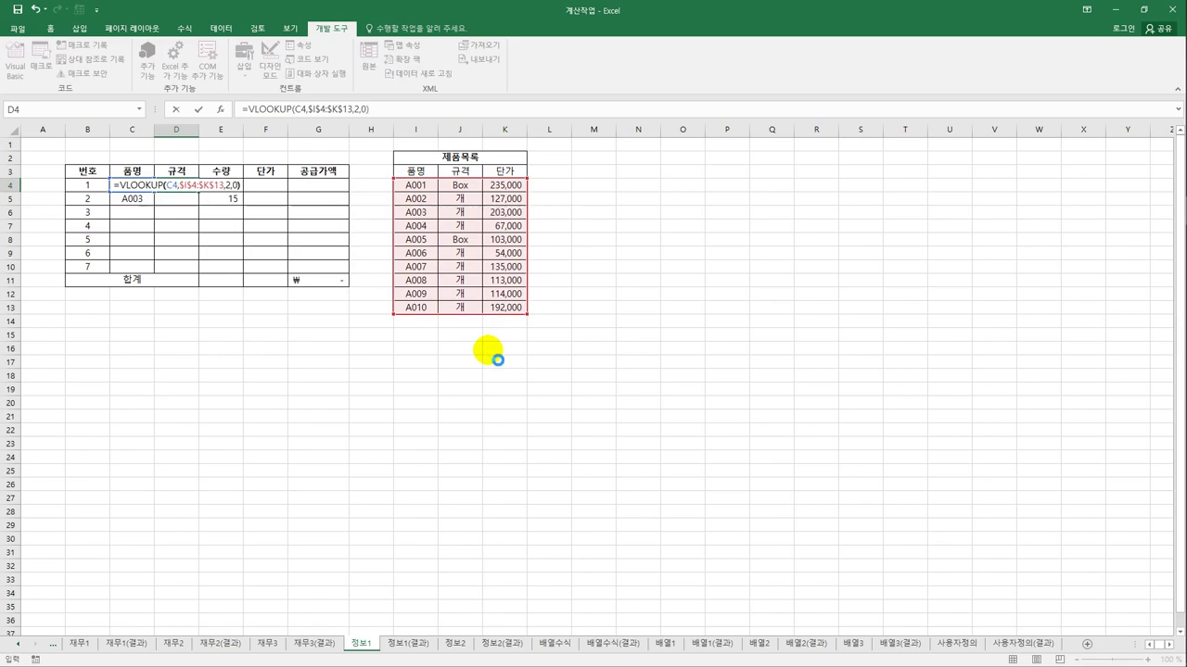
pyautogui.hotkey('ctrl', 'Return')
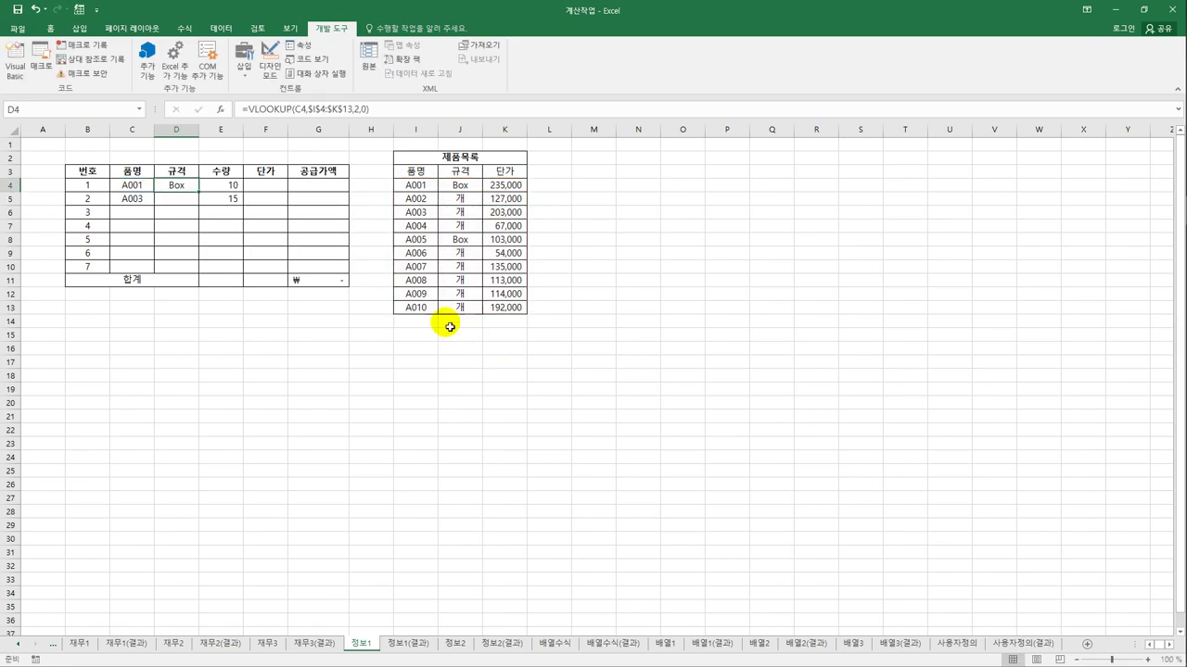
pyautogui.moveTo(200, 195); pyautogui.dragTo(205, 278)
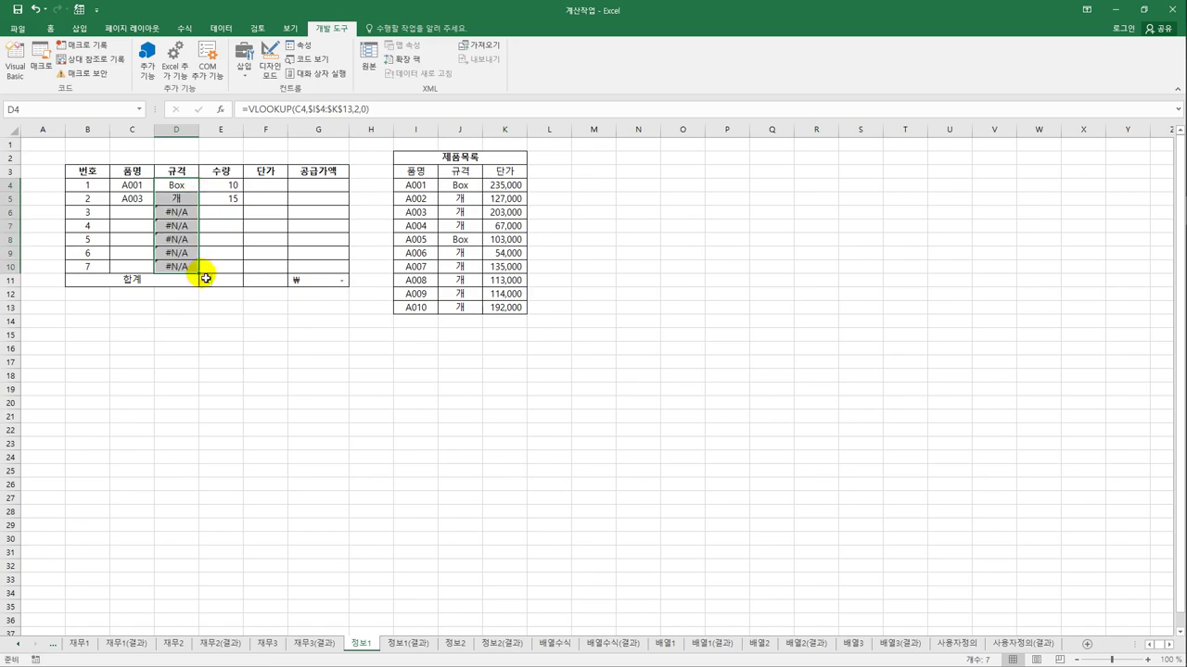
# - Edit the D4 formula to insert an IF function with the test ISBLANK(C4) before the VLOOKUP
pyautogui.click(138, 218)
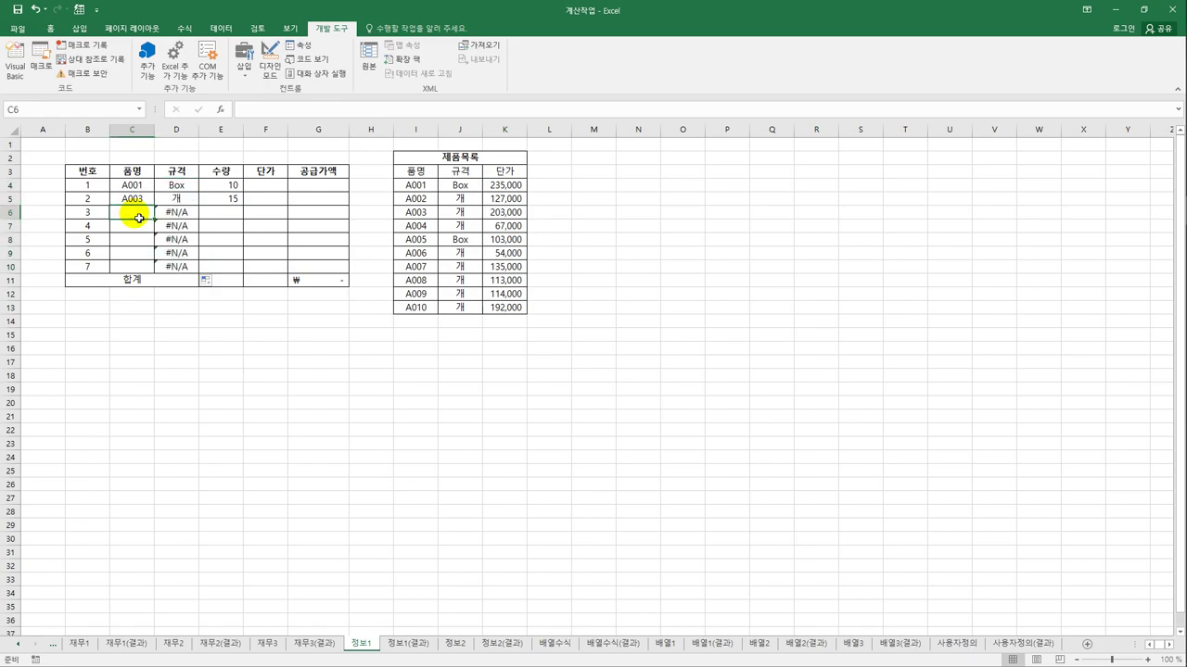
pyautogui.click(173, 212)
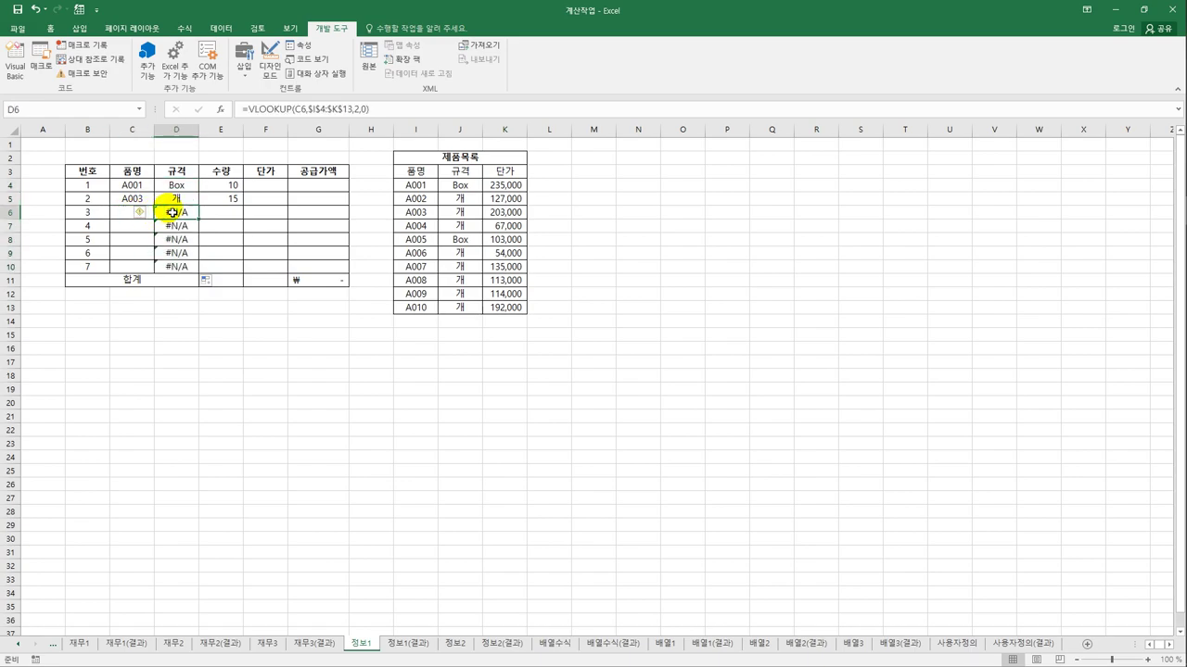
pyautogui.click(187, 192)
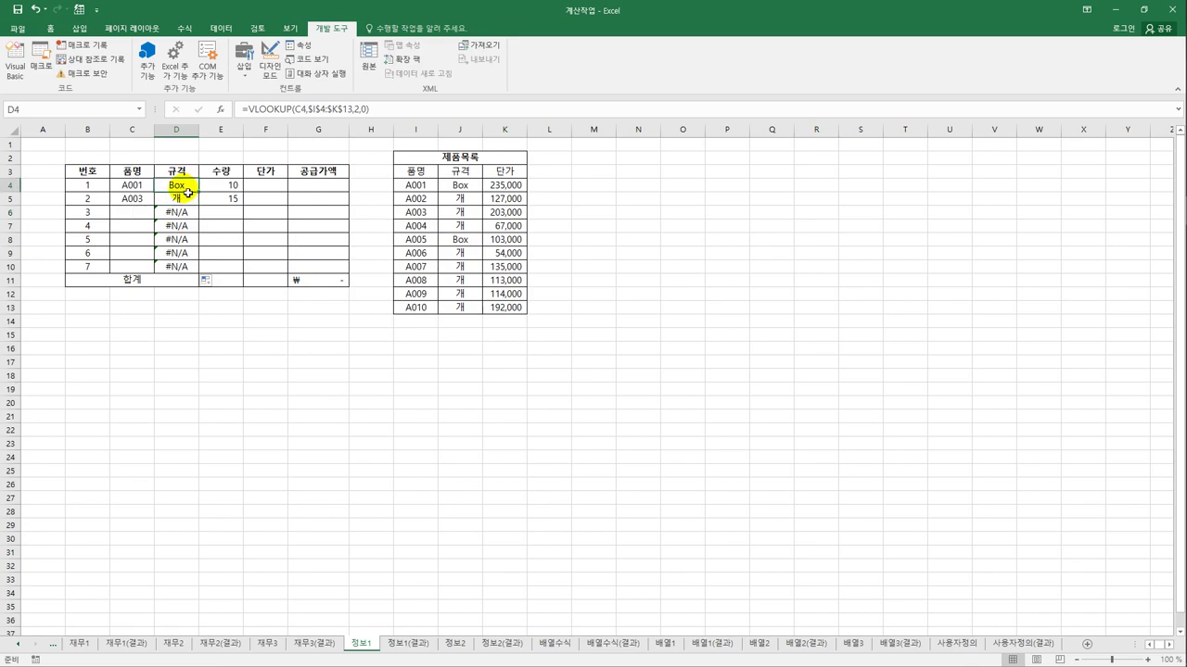
pyautogui.click(247, 109)
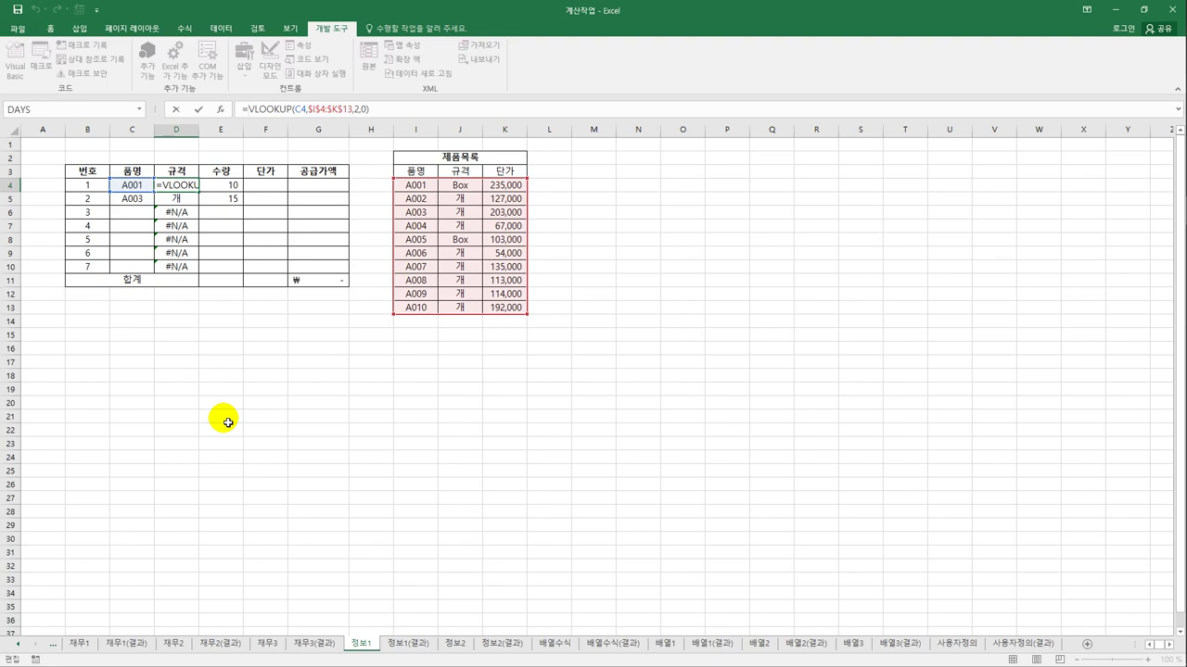
pyautogui.write('I')
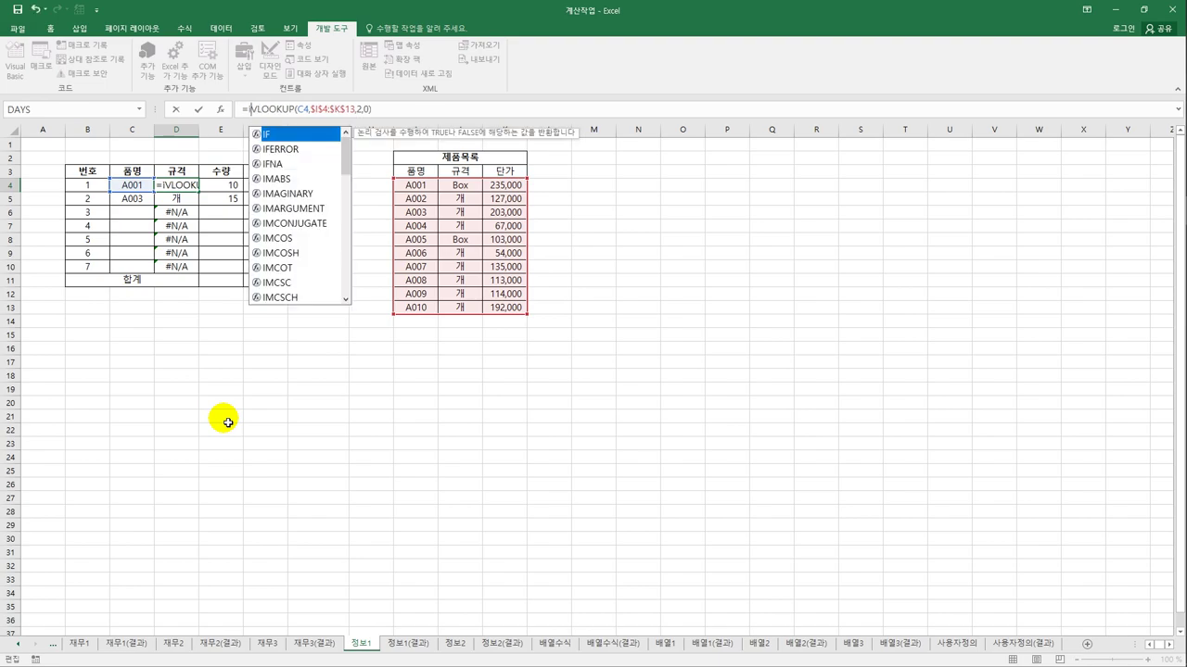
pyautogui.write('f')
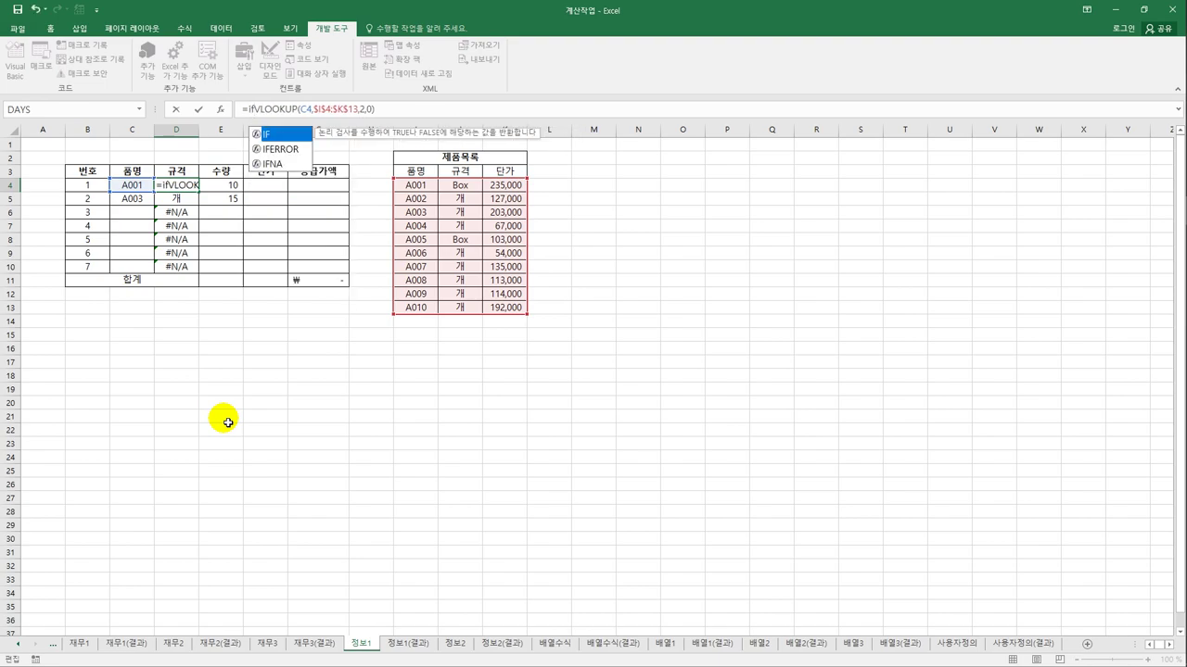
pyautogui.write('(is')
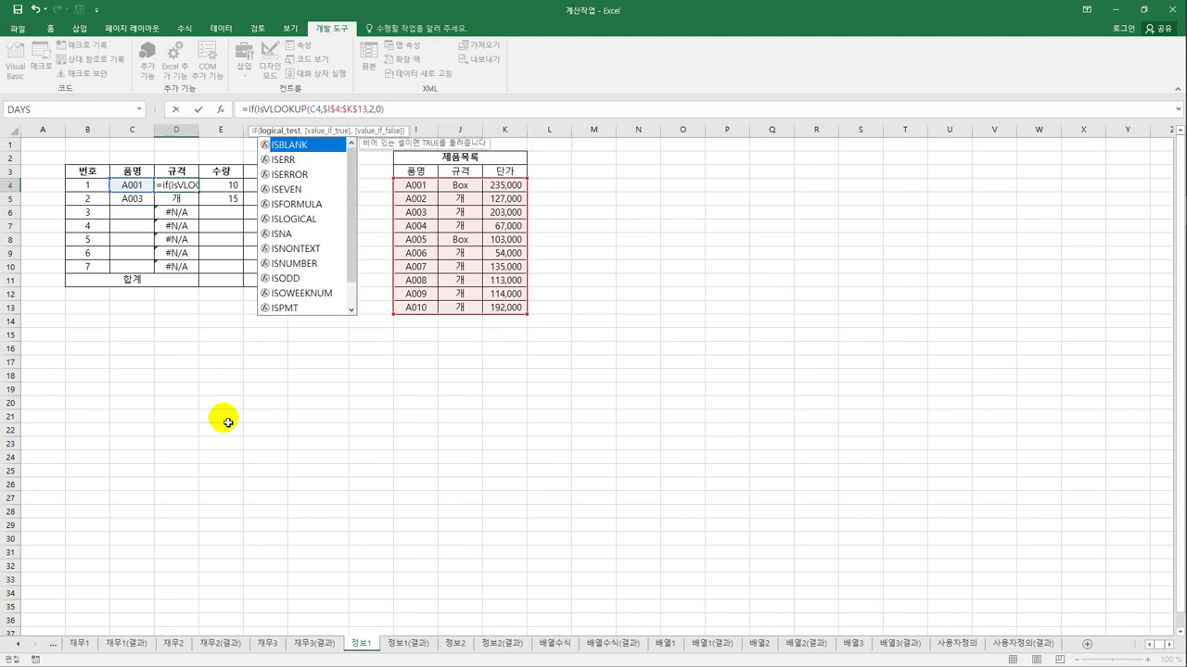
pyautogui.doubleClick(299, 147)
pyautogui.click(134, 185)
pyautogui.write('),')
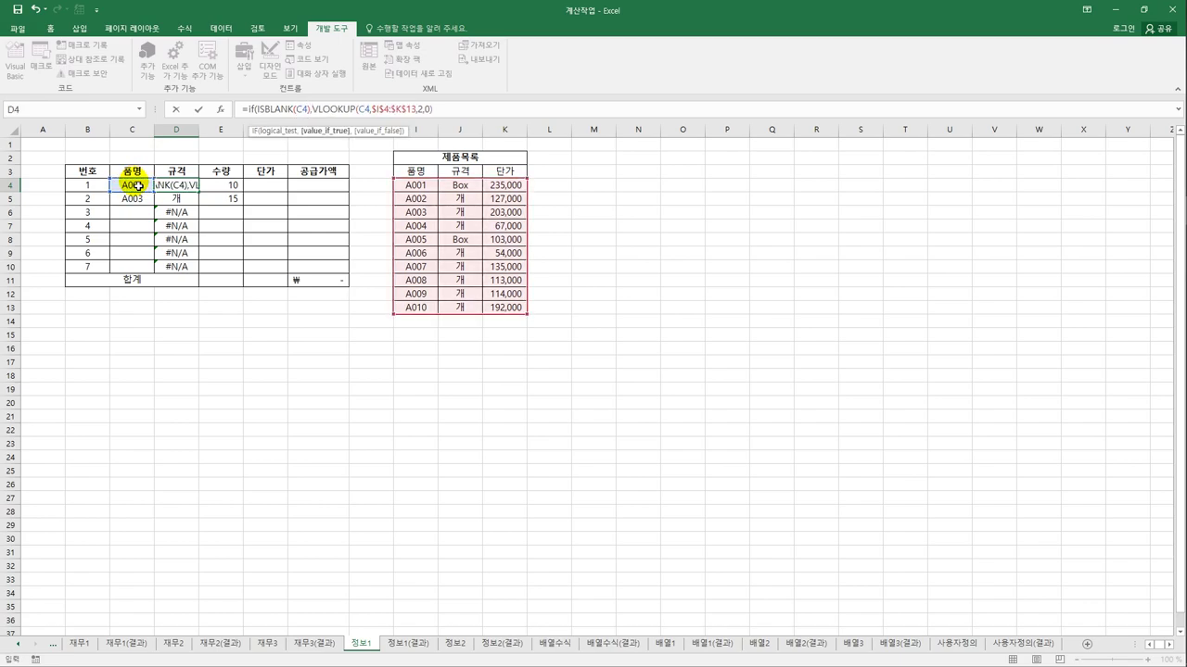
# - Make the D4 formula return "" for a blank item, close the IF around the VLOOKUP, and fill it down to D10
pyautogui.write('"",')
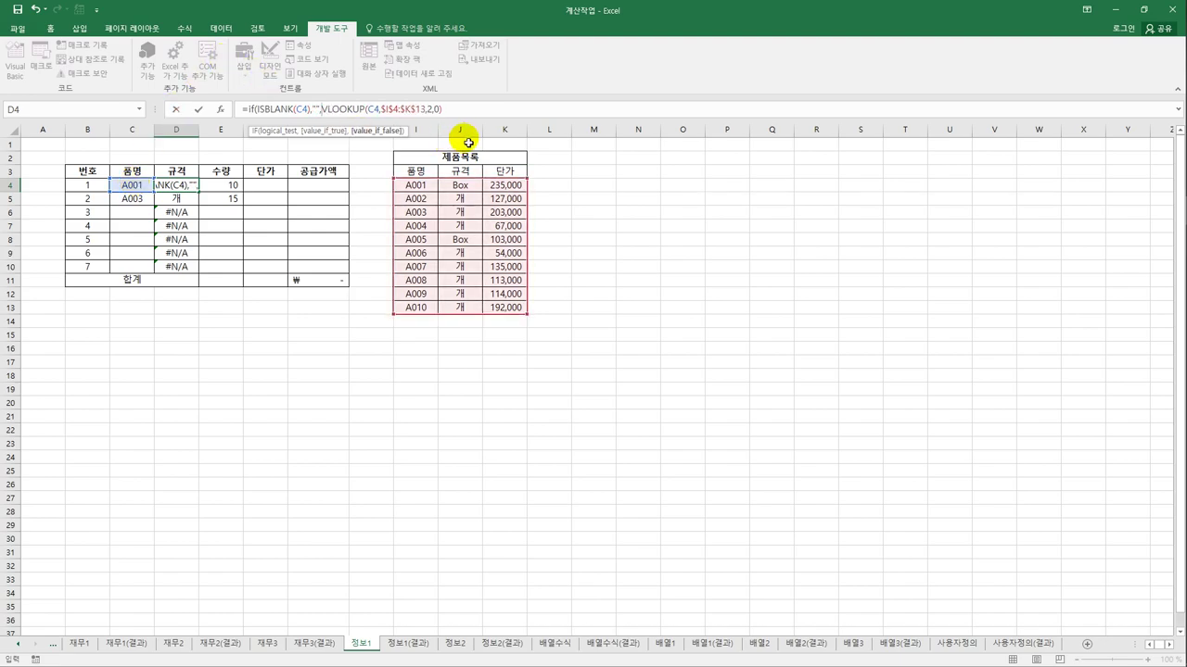
pyautogui.click(454, 109)
pyautogui.write(')')
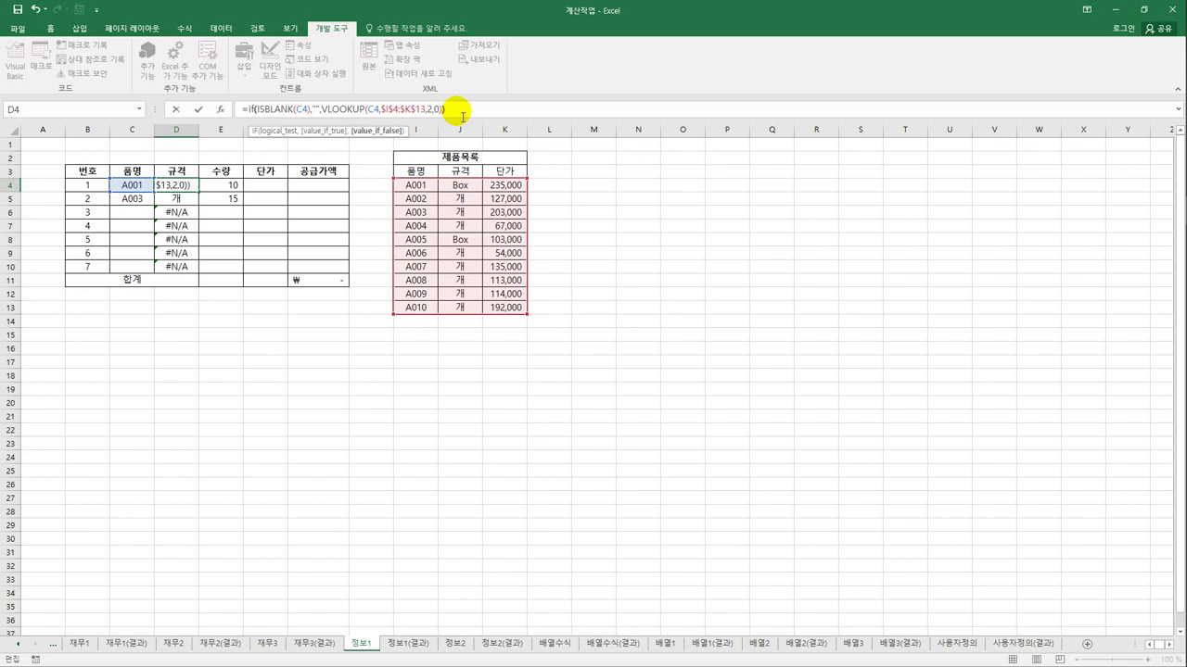
pyautogui.hotkey('ctrl', 'Return')
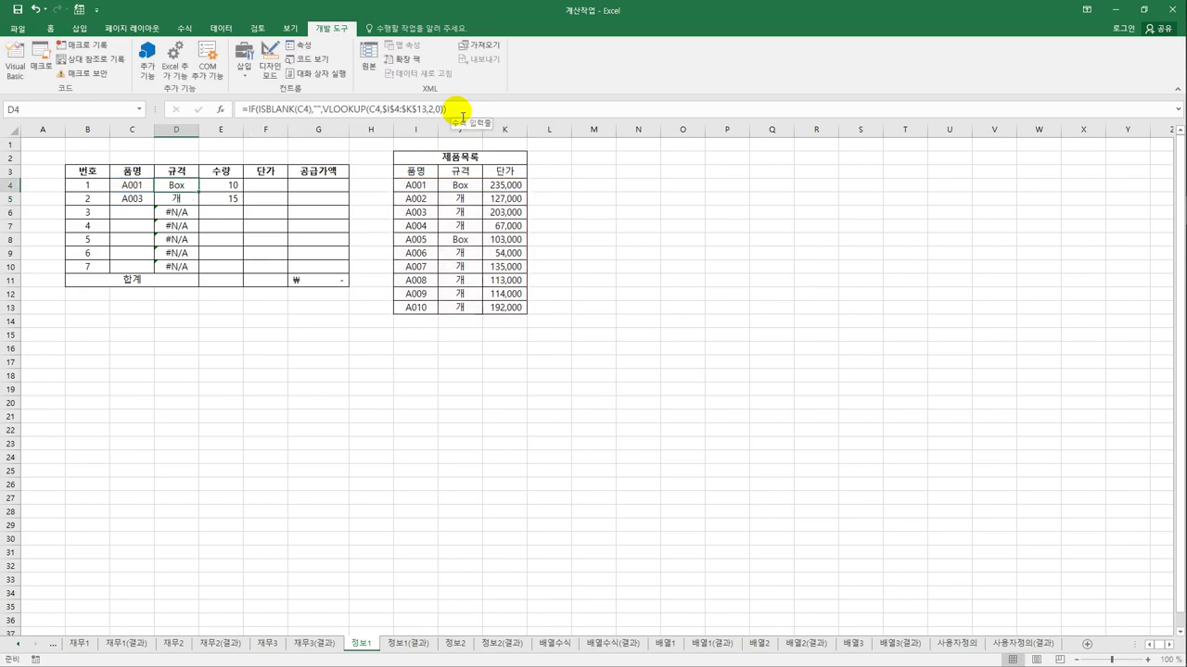
pyautogui.moveTo(204, 197); pyautogui.dragTo(191, 272)
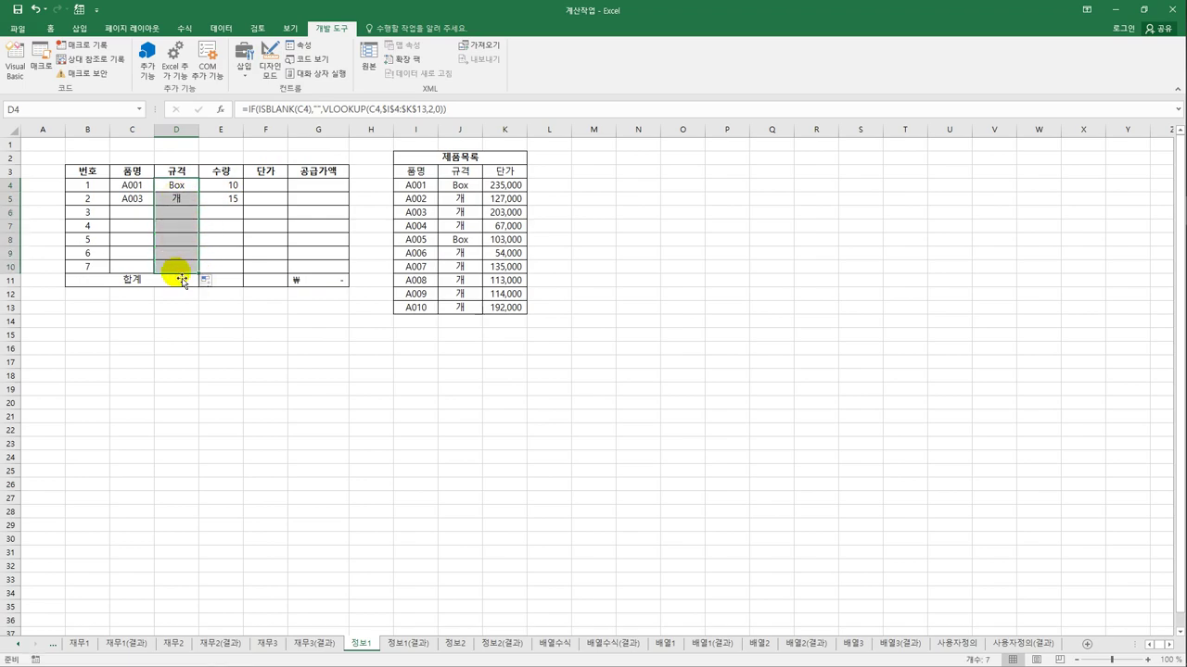
# - Enter =VLOOKUP(C4,$I$4:$K$13,3,0) in F4 to look up the unit price of the first item
pyautogui.click(273, 186)
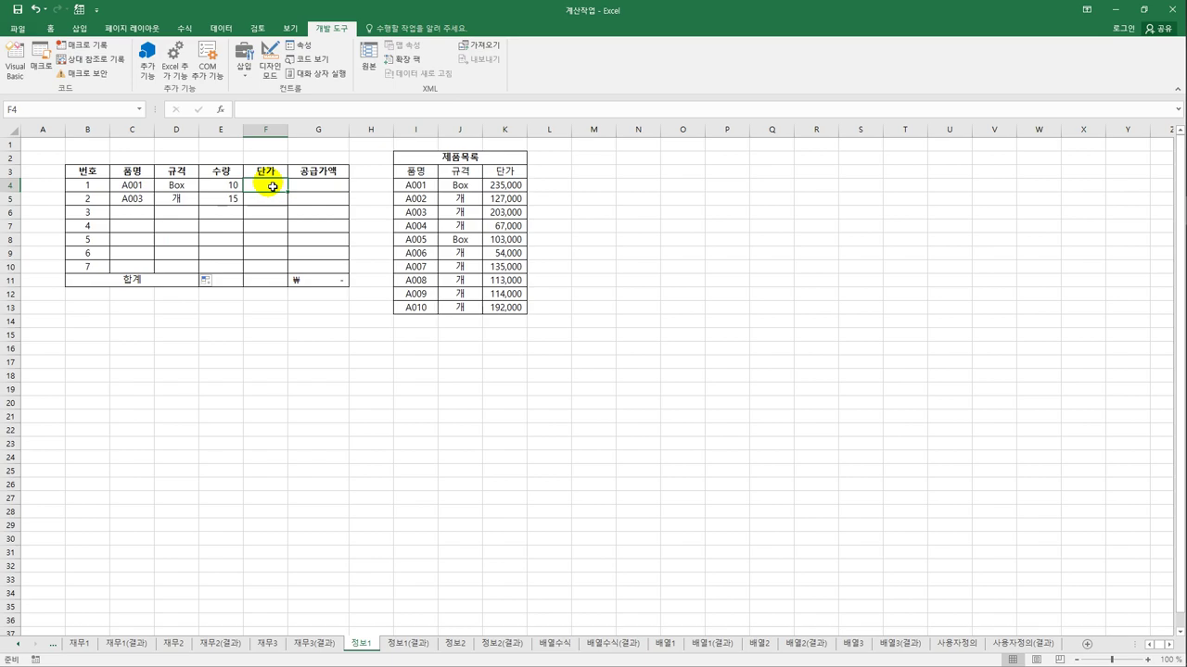
pyautogui.write('=vl')
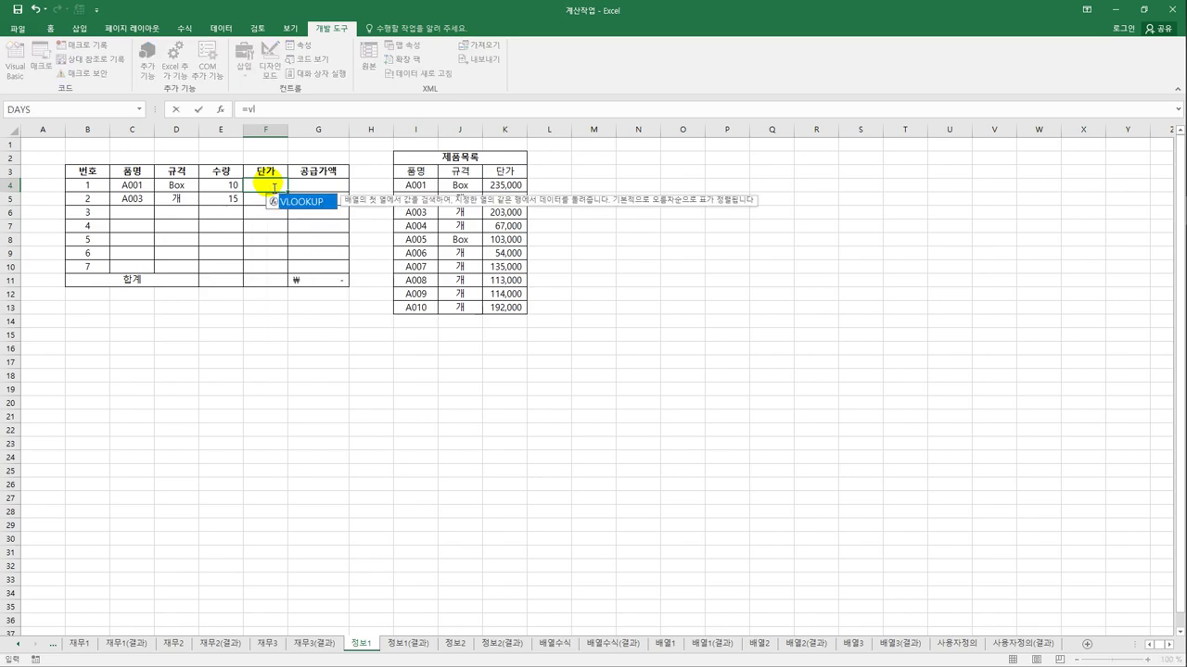
pyautogui.press('Tab')
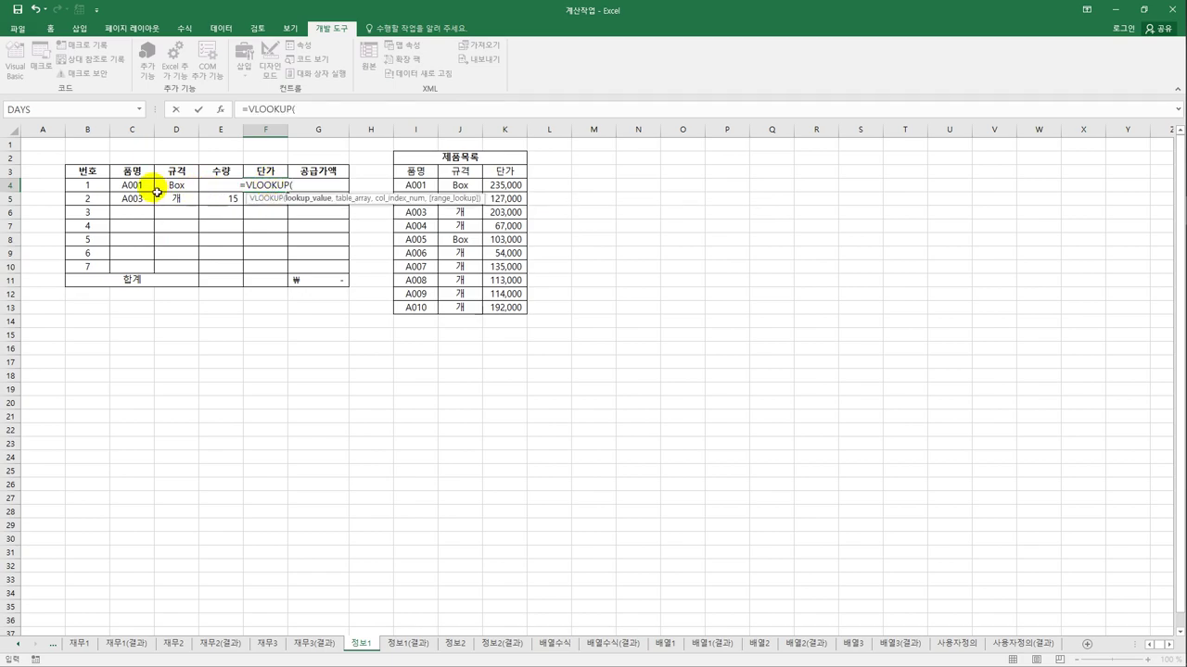
pyautogui.click(143, 188)
pyautogui.write(',')
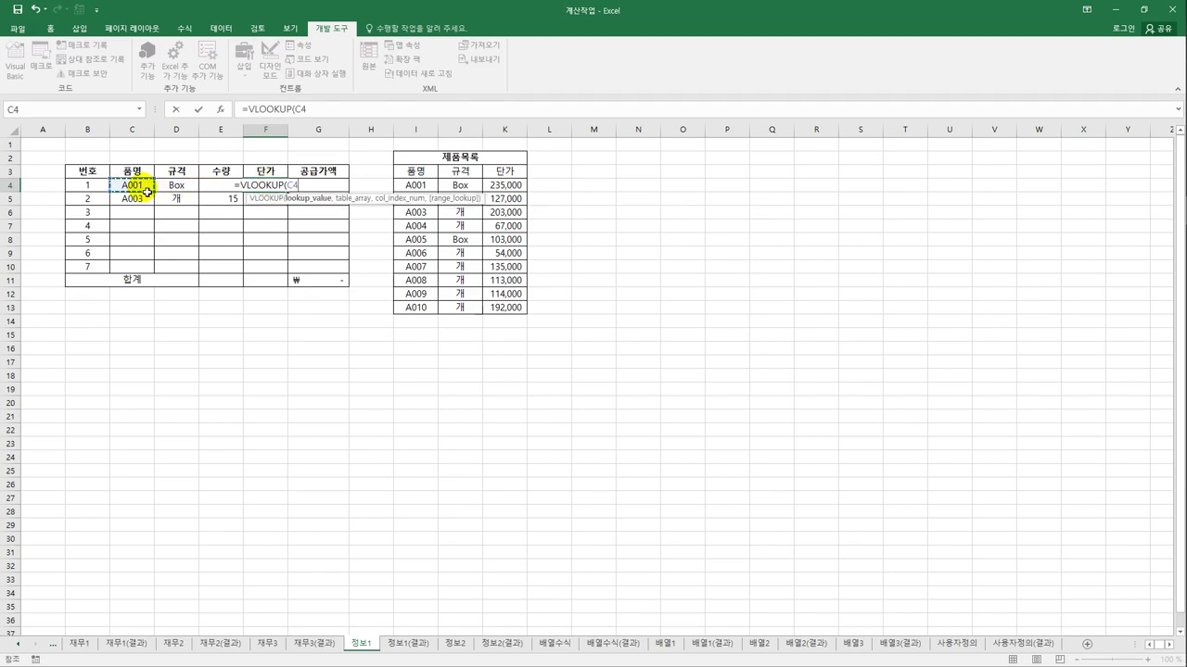
pyautogui.moveTo(412, 185); pyautogui.dragTo(505, 307)
pyautogui.press('F4')
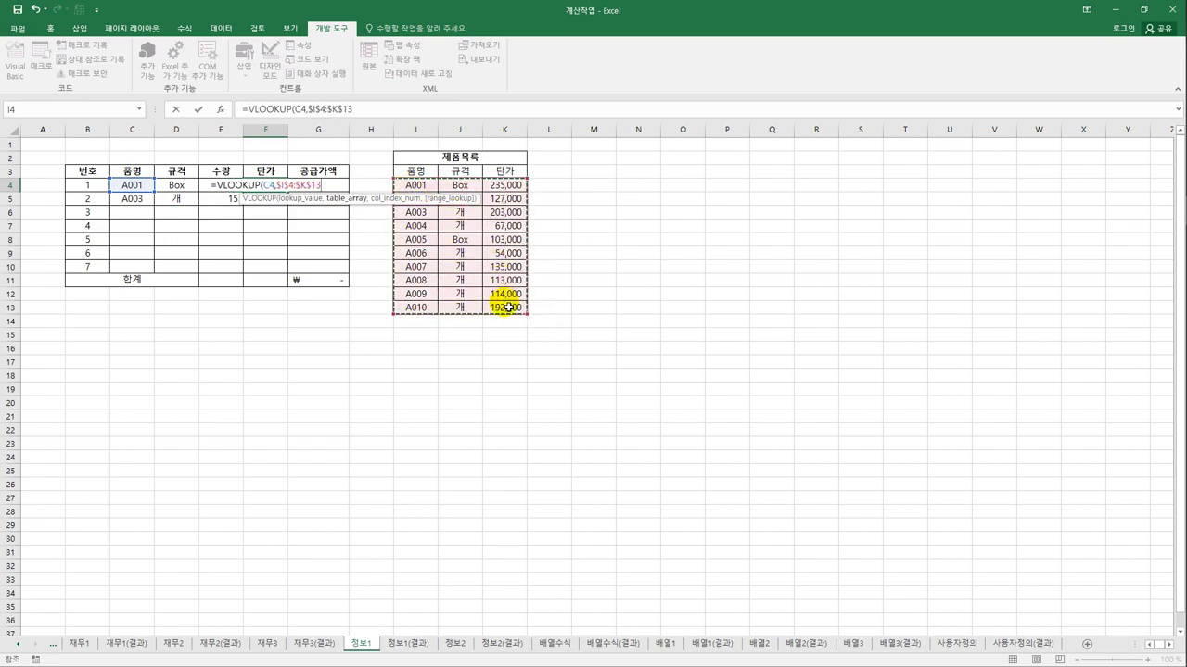
pyautogui.write(',')
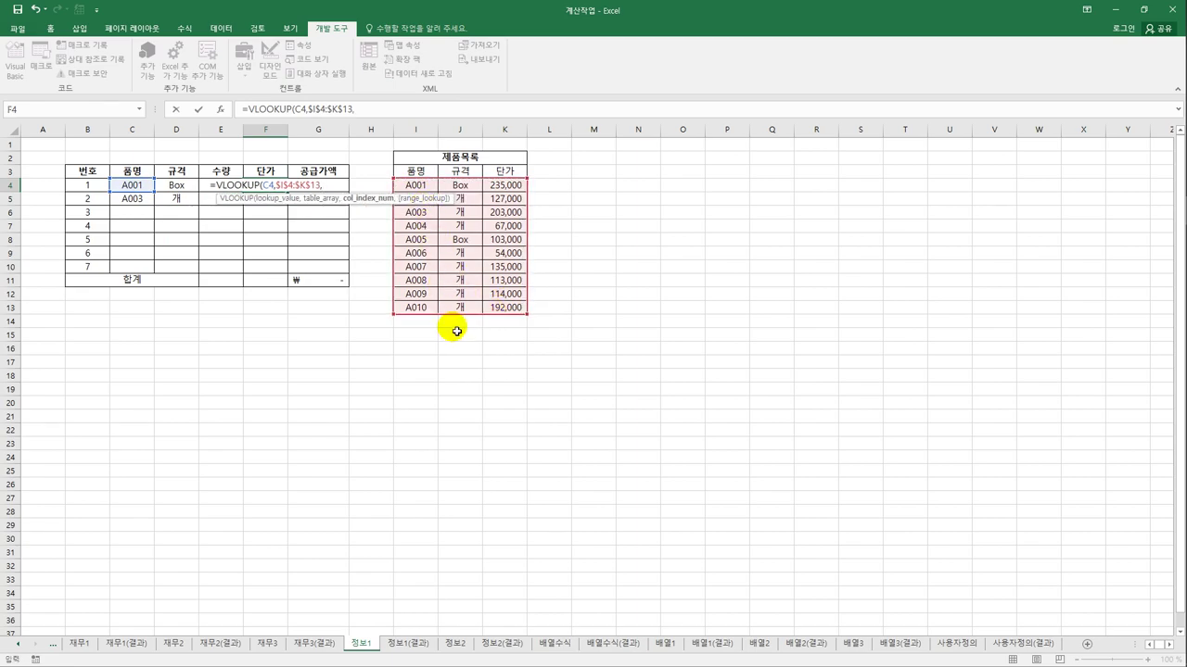
pyautogui.write('3')
pyautogui.write(',')
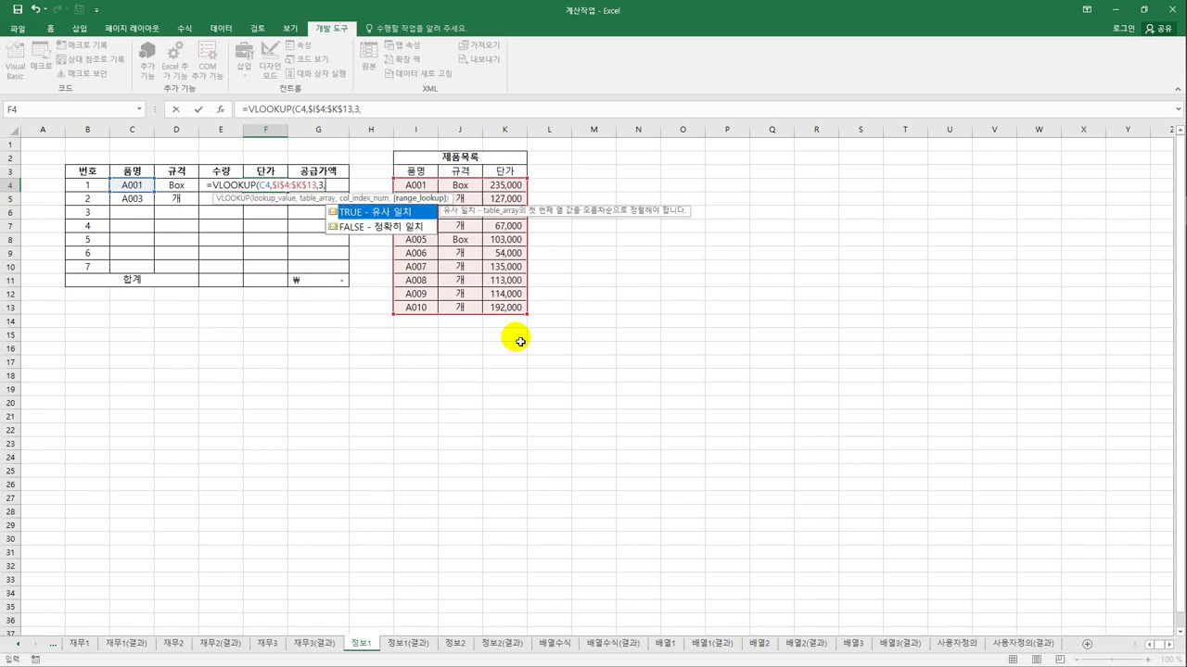
pyautogui.write('0)')
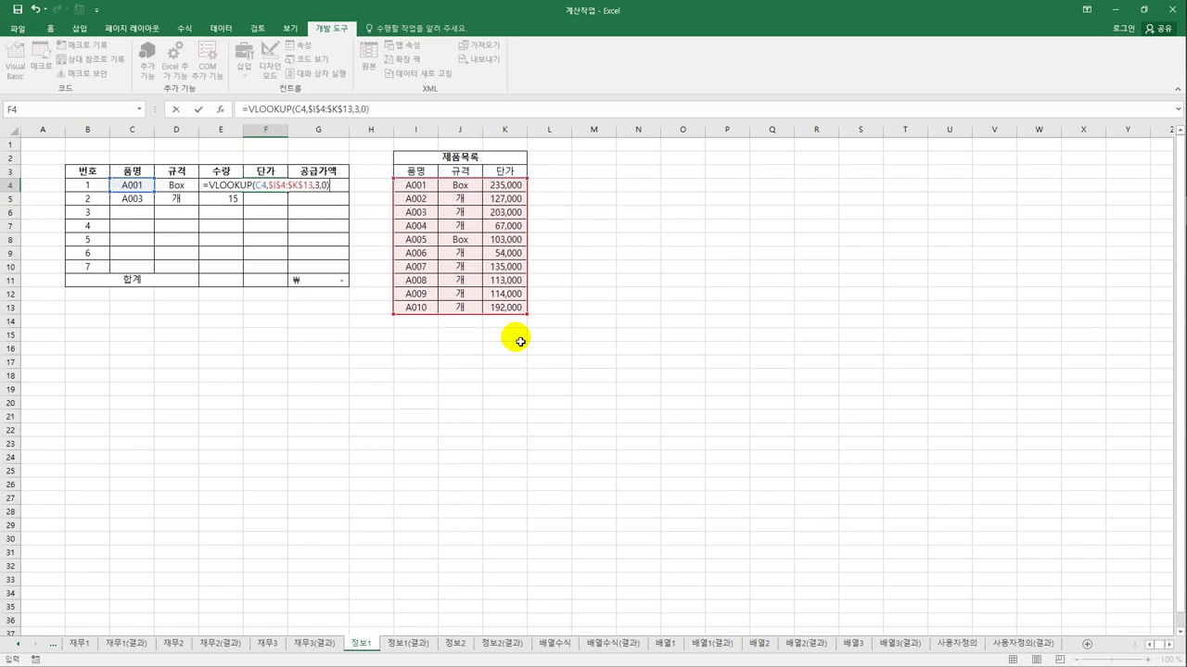
pyautogui.hotkey('ctrl', 'Return')
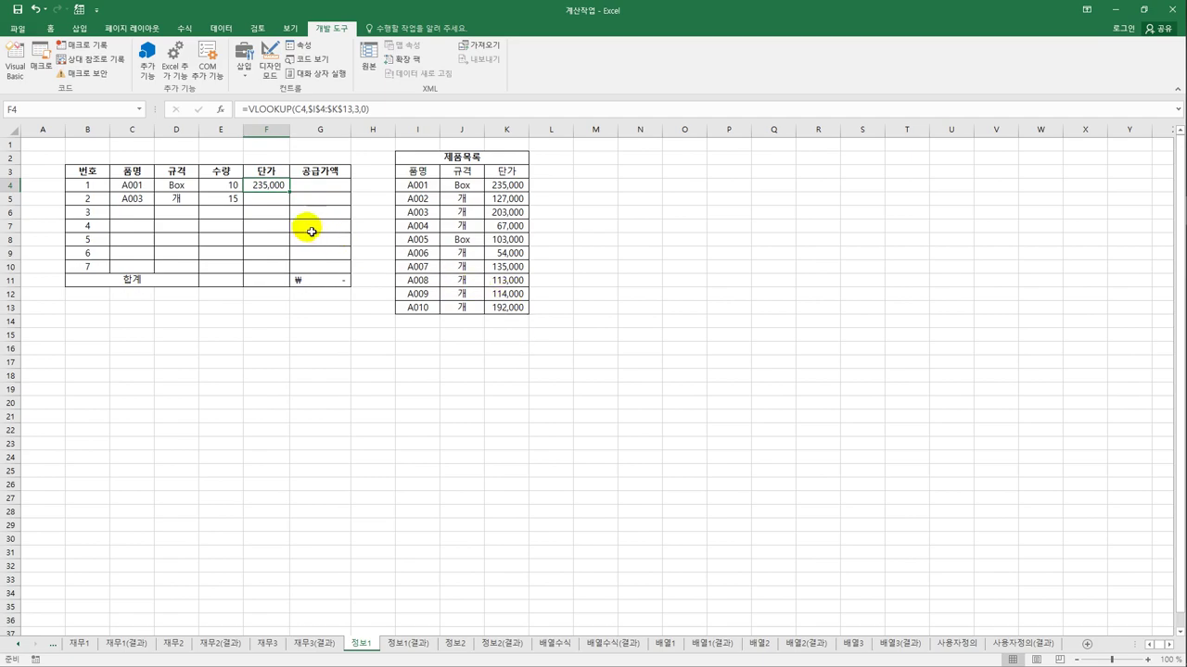
# - Fill the F4 lookup down to F10, and insert IF(ISBLANK(C4),"", before the VLOOKUP in the F4 formula
pyautogui.moveTo(294, 195); pyautogui.dragTo(292, 273)
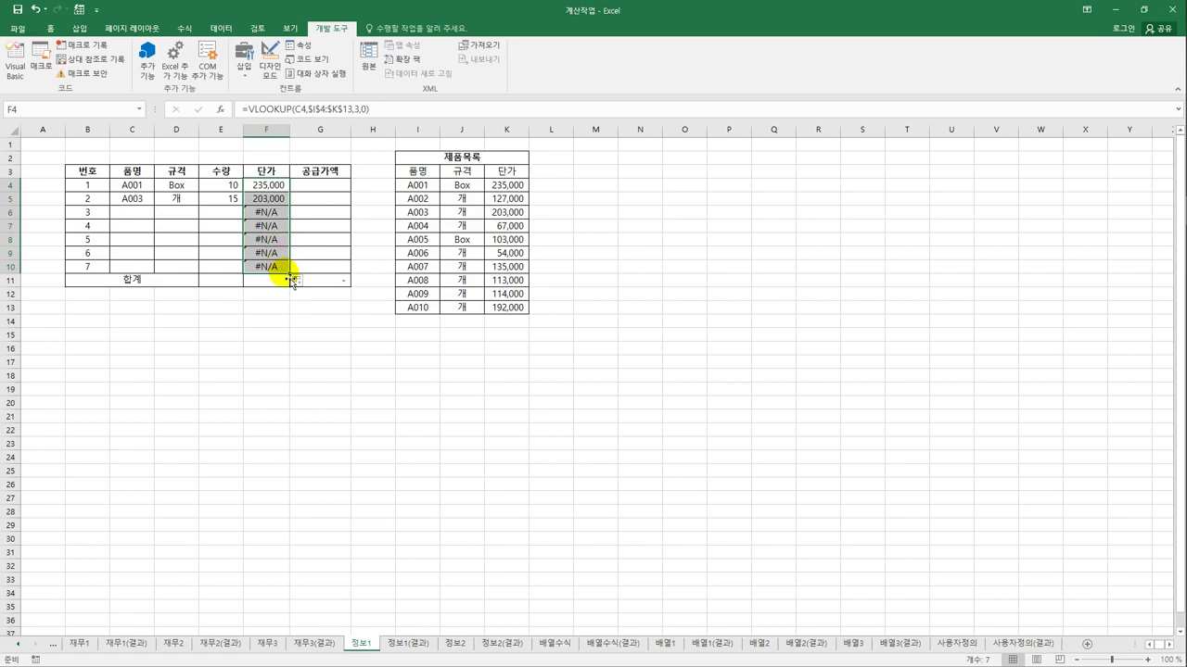
pyautogui.click(271, 190)
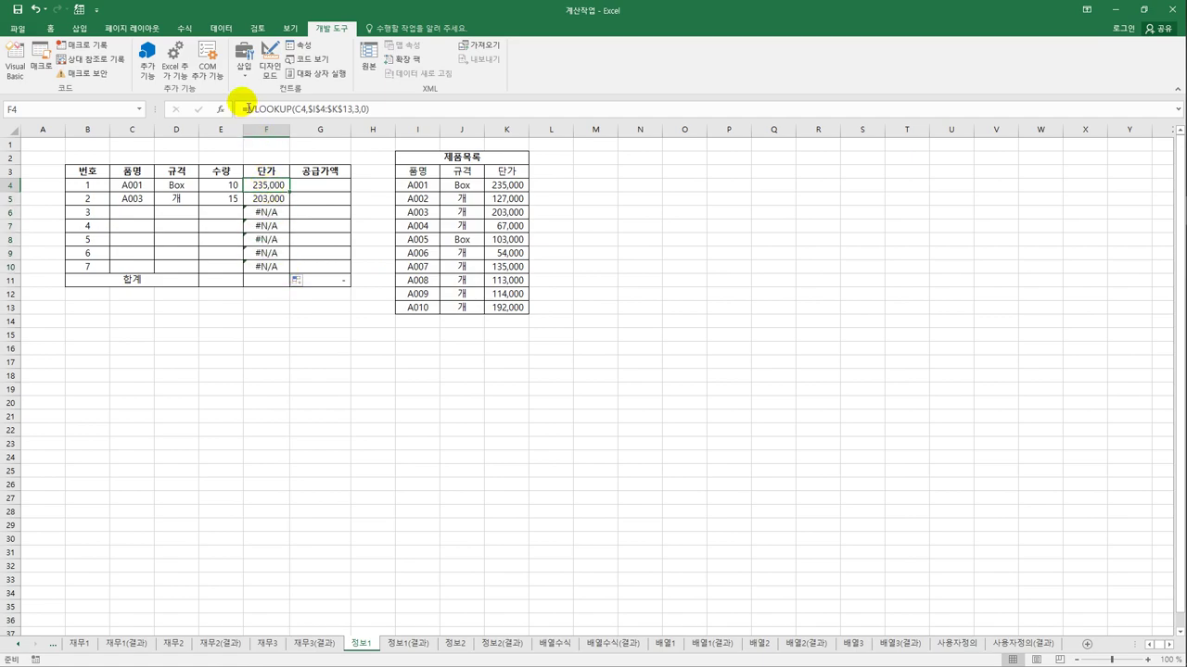
pyautogui.click(249, 109)
pyautogui.write('if(is')
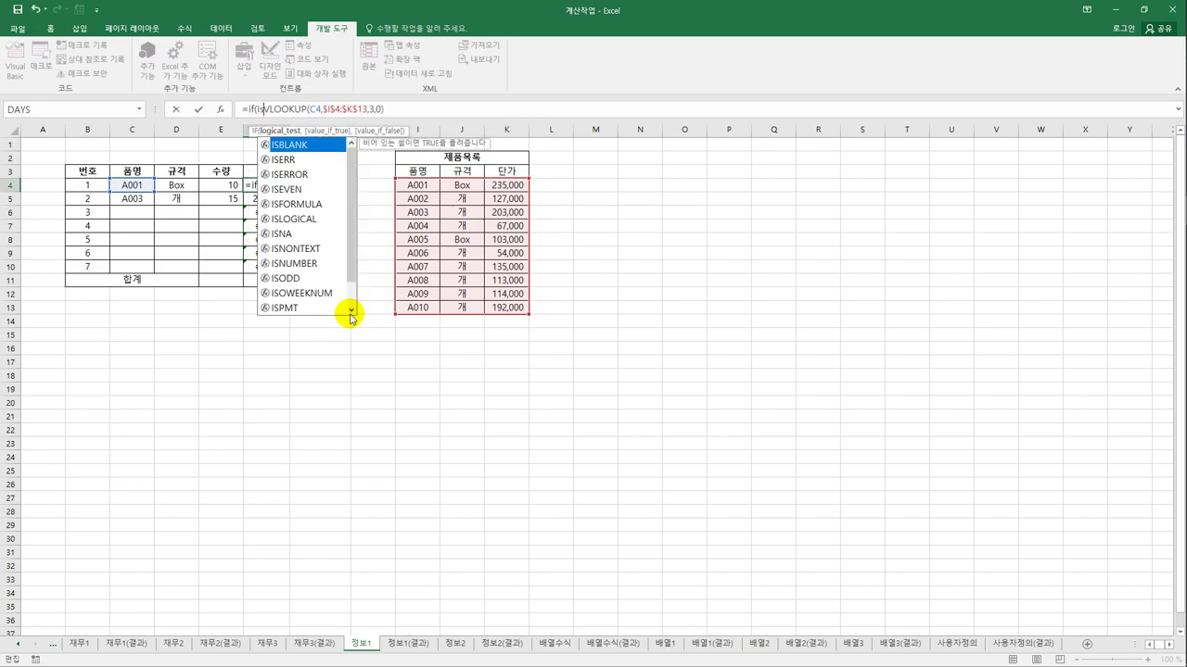
pyautogui.press('Tab')
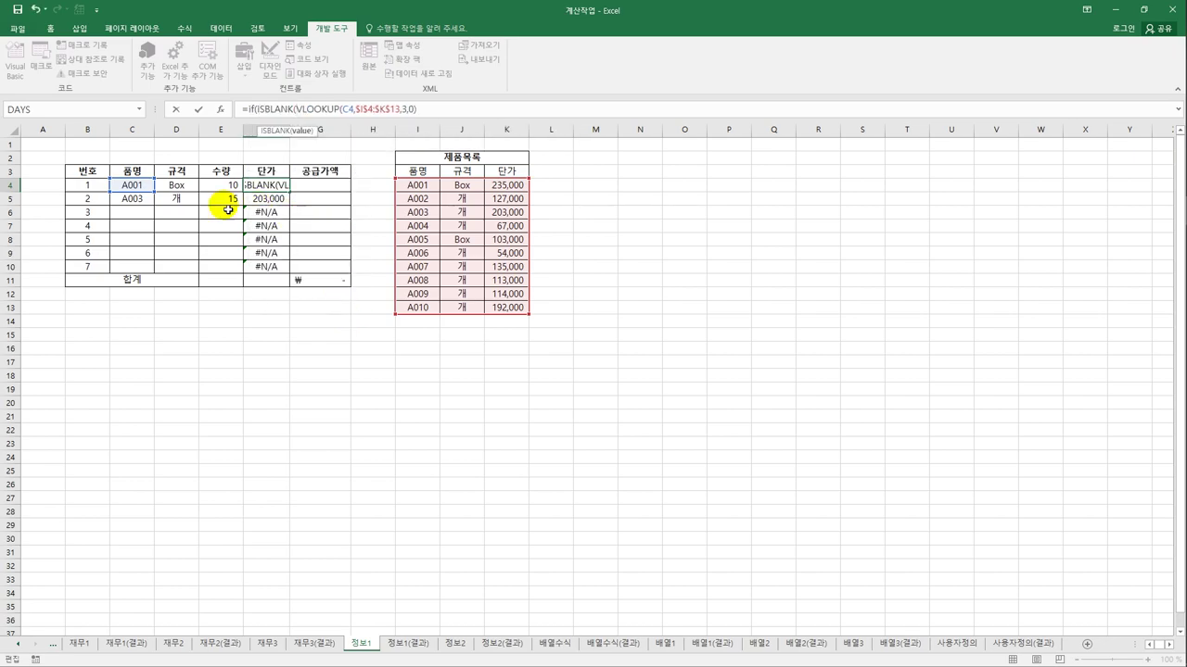
pyautogui.click(146, 187)
pyautogui.write('),"",')
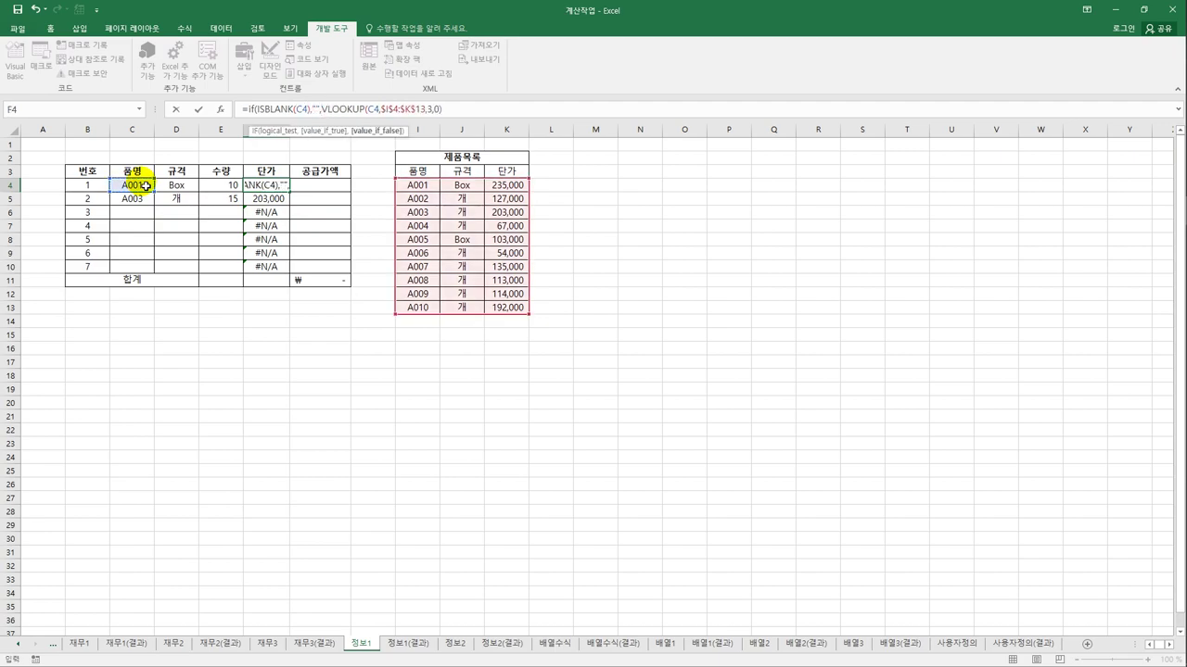
# - Close the IF around the VLOOKUP in F4, and fill the formula down to F10
pyautogui.click(454, 113)
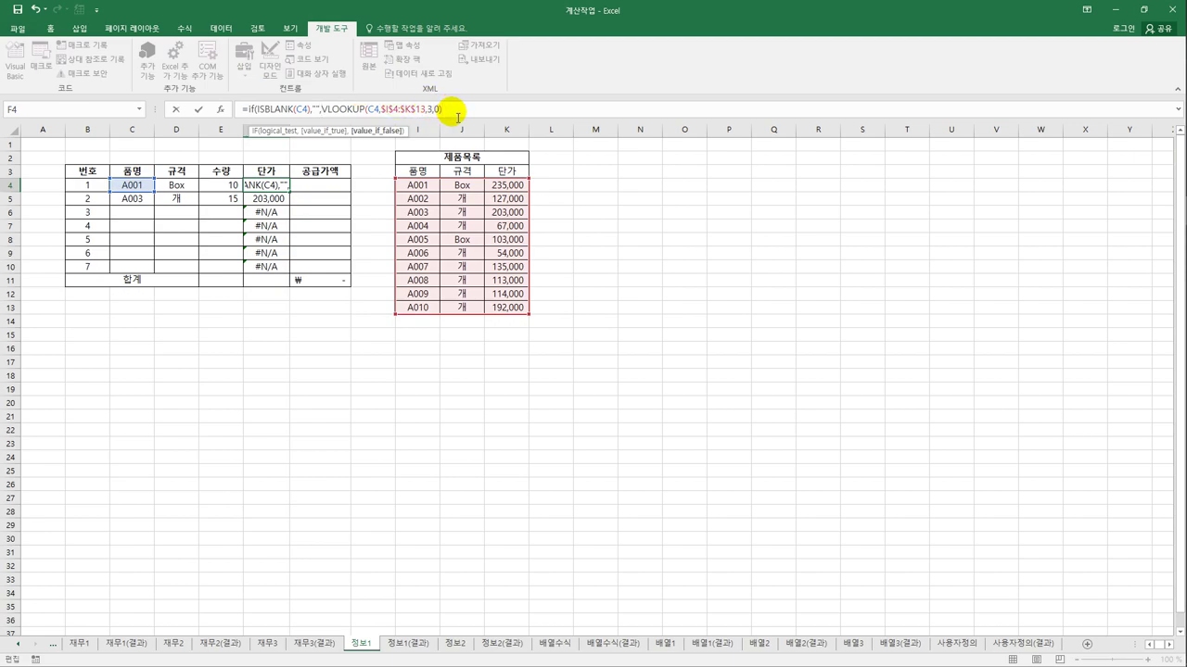
pyautogui.write(')')
pyautogui.press('Return')
pyautogui.press('Up')
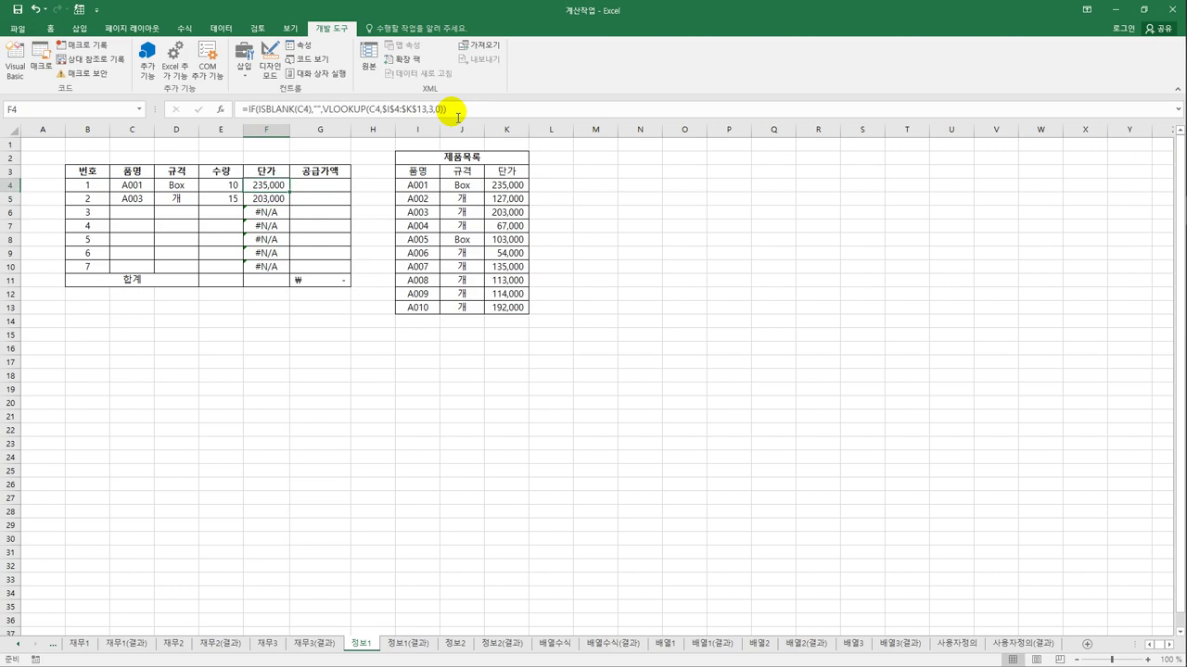
pyautogui.moveTo(289, 192); pyautogui.dragTo(284, 267)
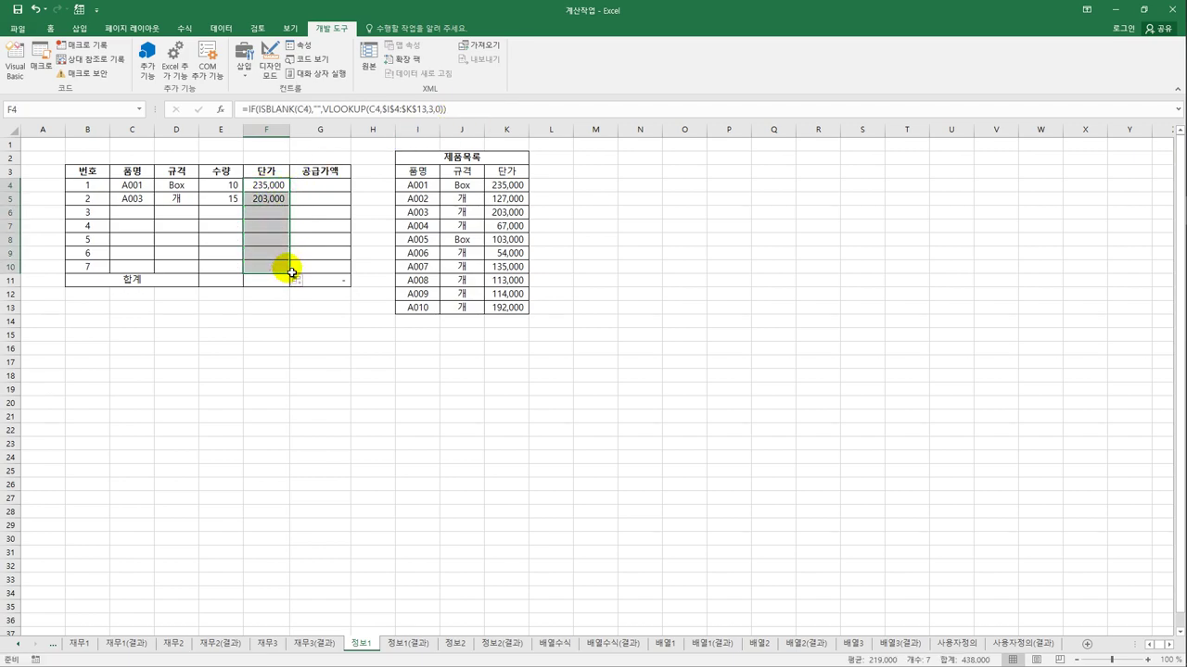
# - Enter =E4*F4 in G4 to calculate the first item's 공급가액, and fill it down to G10
pyautogui.click(321, 186)
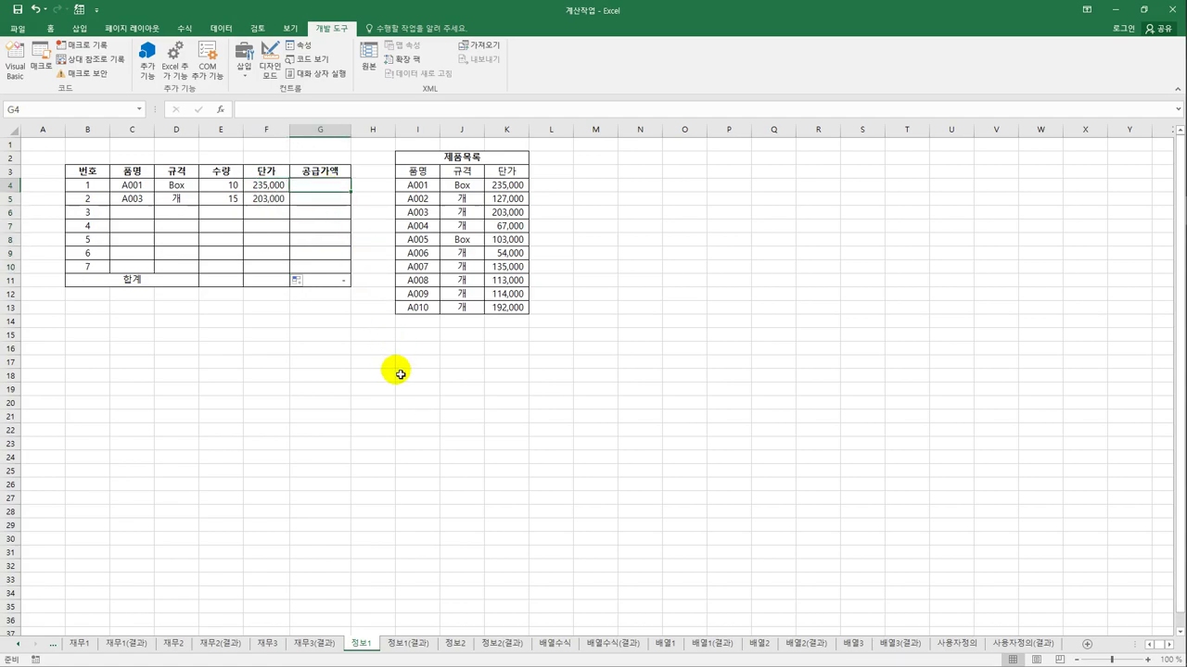
pyautogui.write('=')
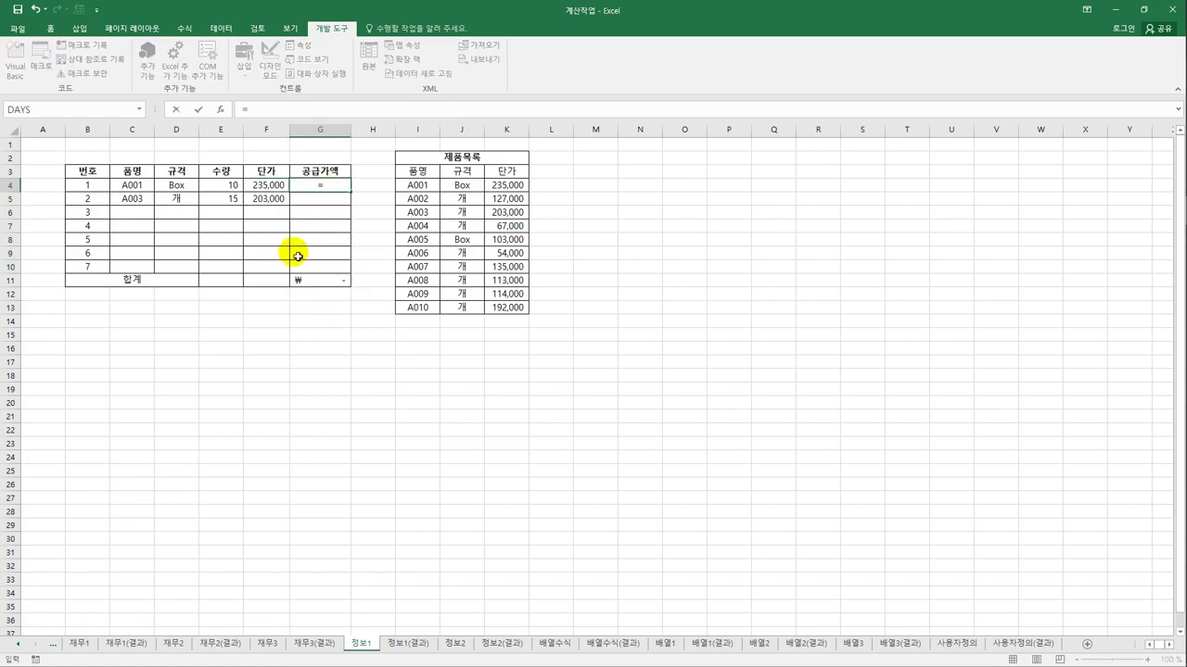
pyautogui.click(234, 189)
pyautogui.write('*')
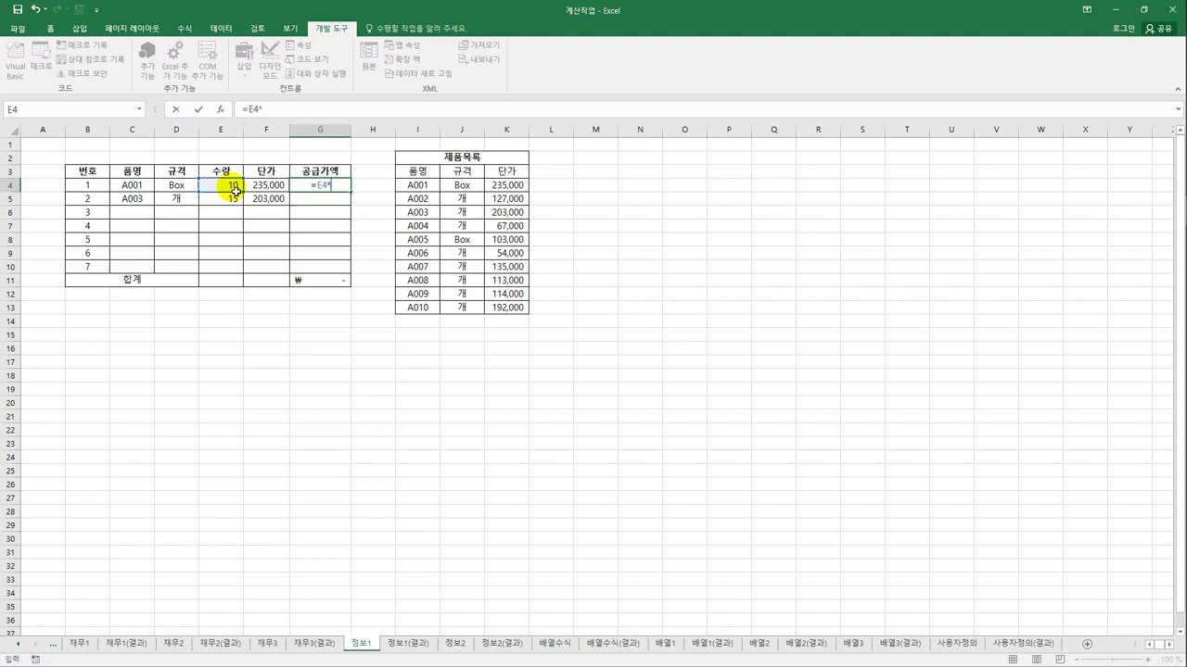
pyautogui.write('F4')
pyautogui.press('Return')
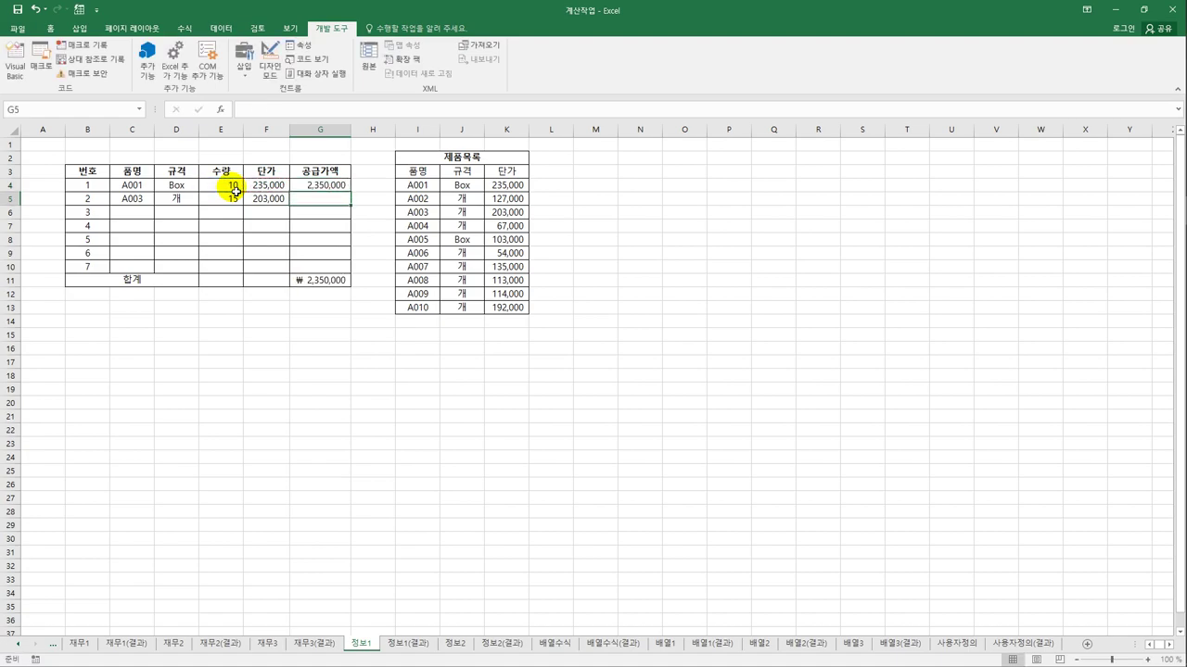
pyautogui.click(324, 186)
pyautogui.moveTo(355, 197); pyautogui.dragTo(354, 280)
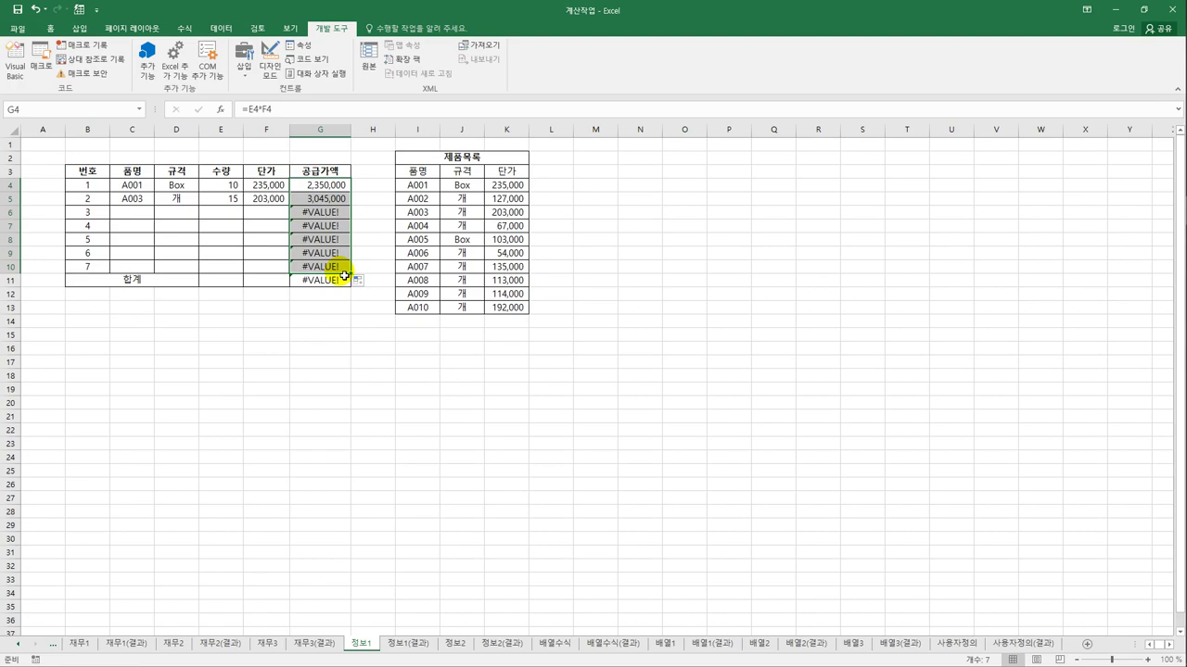
# - Edit the G4 formula to place E4*F4 inside an IF function with the test ISERROR(E4*F4)
pyautogui.click(324, 190)
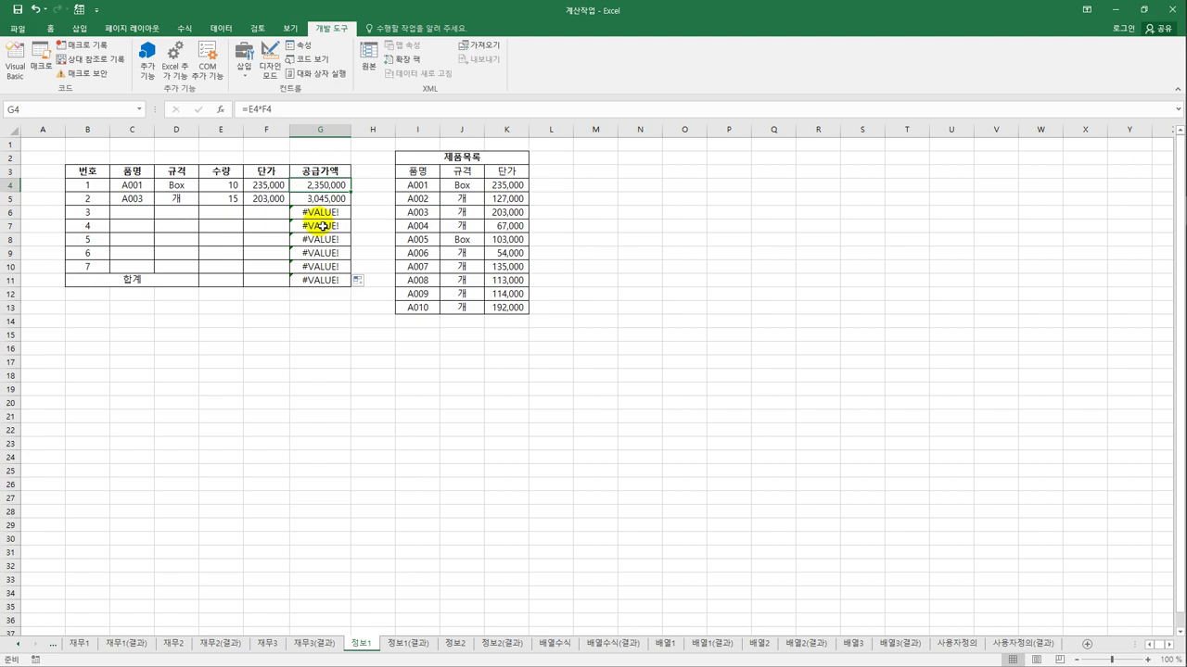
pyautogui.click(255, 113)
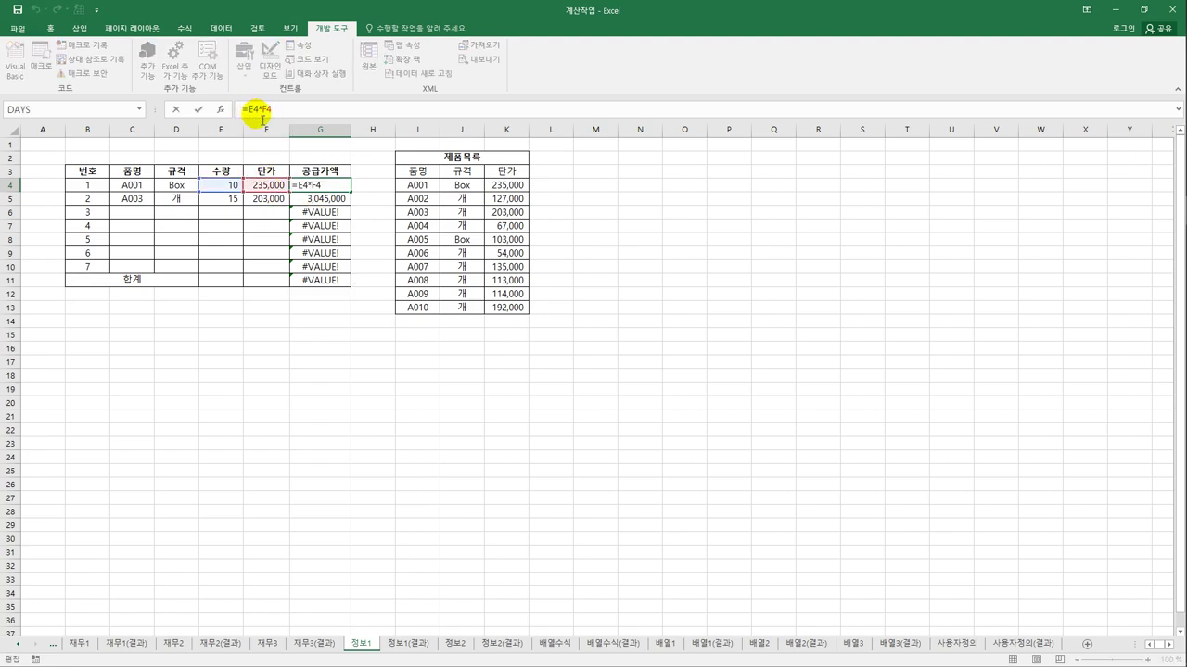
pyautogui.write('IF(')
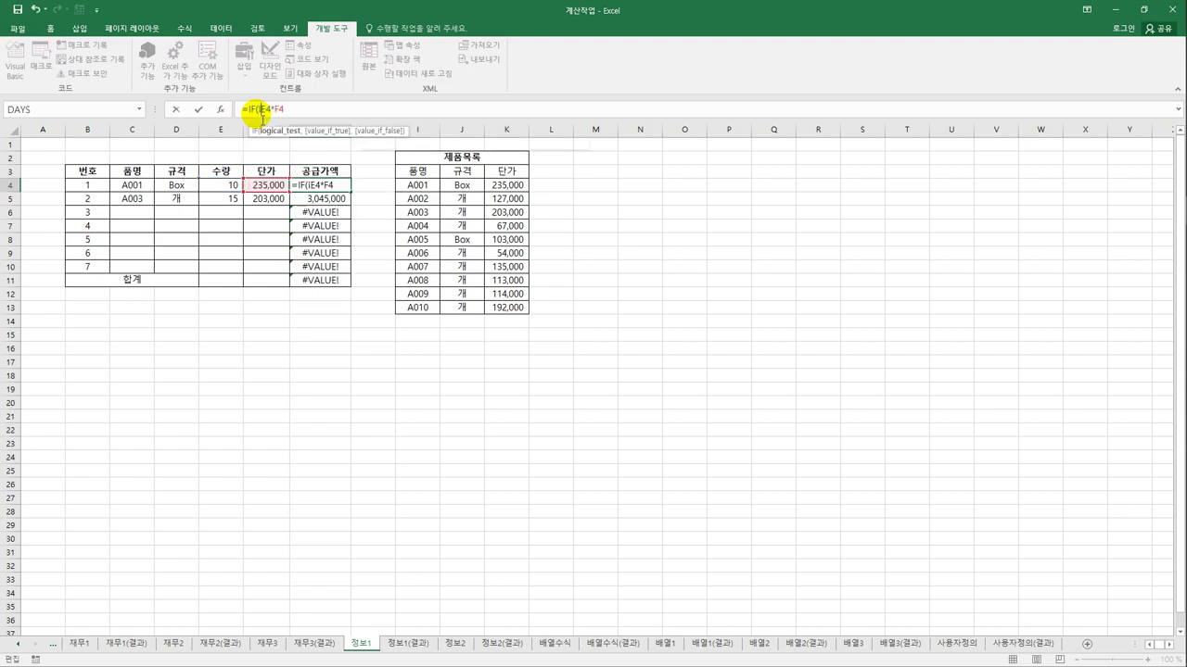
pyautogui.write('ise')
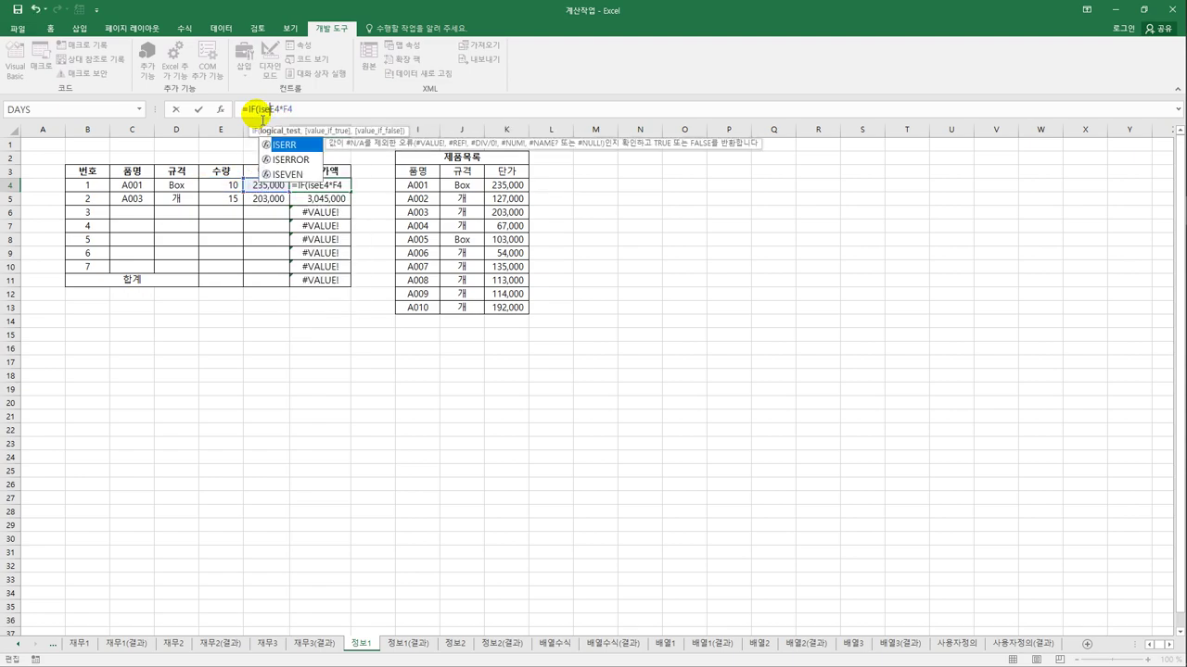
pyautogui.press('Down')
pyautogui.press('Tab')
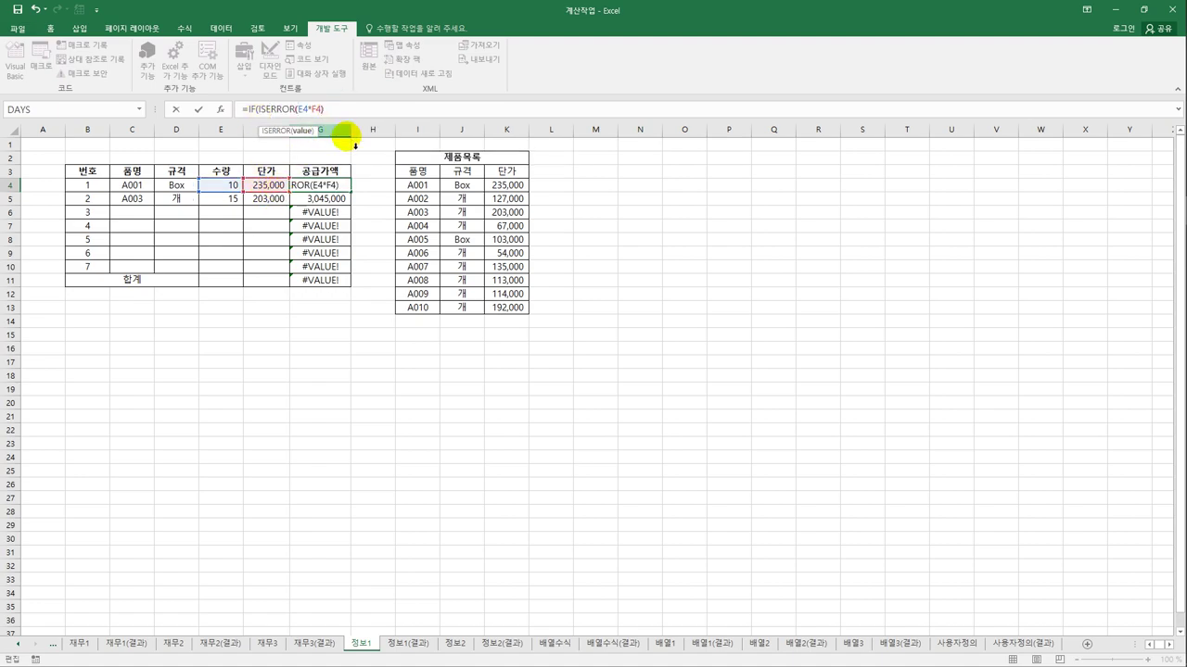
pyautogui.write(',')
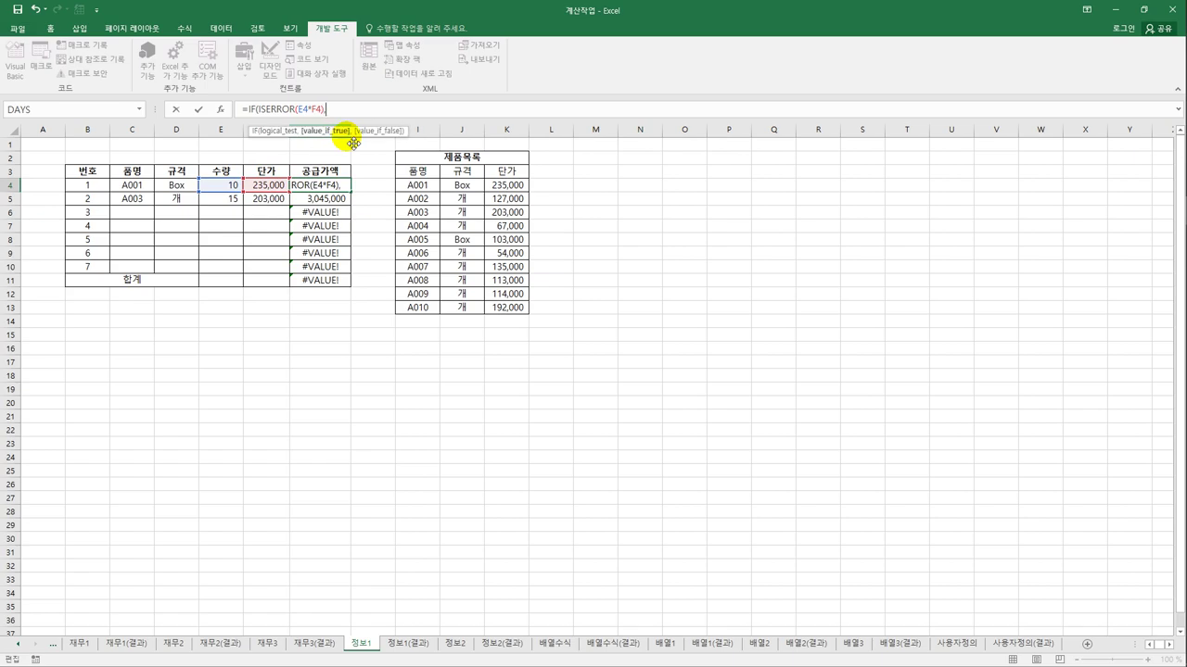
# - Make the G4 formula return "" on an error and E4*F4 otherwise, and fill it down to G11
pyautogui.write('"",')
pyautogui.click(233, 185)
pyautogui.write('*')
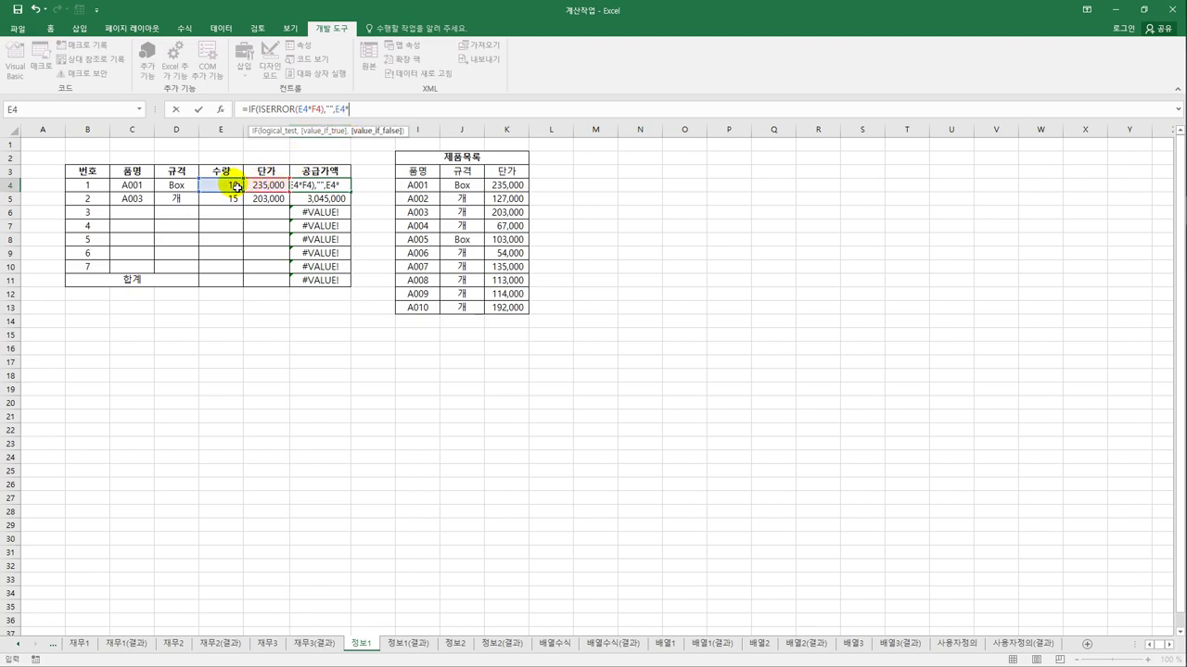
pyautogui.click(260, 185)
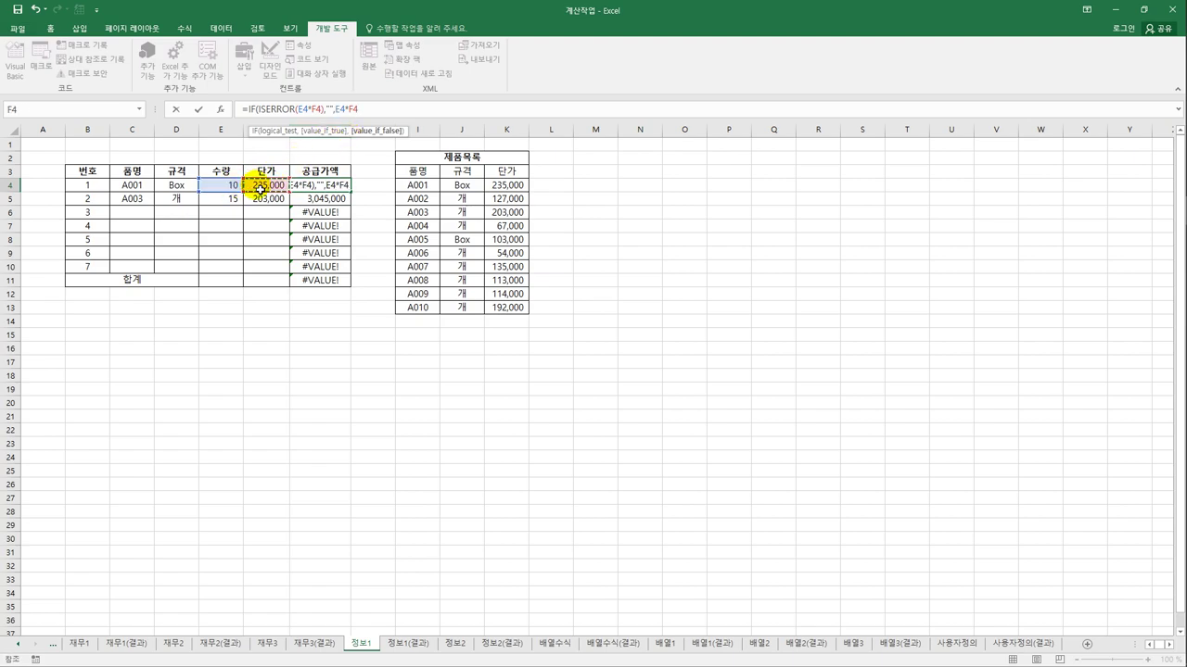
pyautogui.write(')')
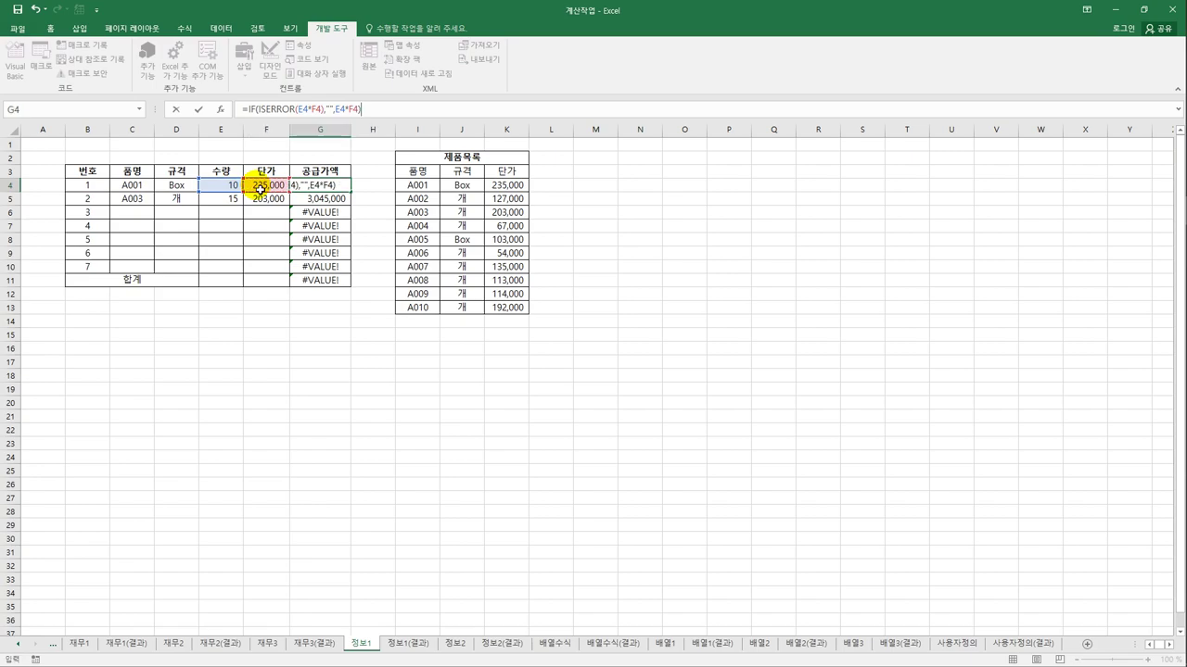
pyautogui.press('Return')
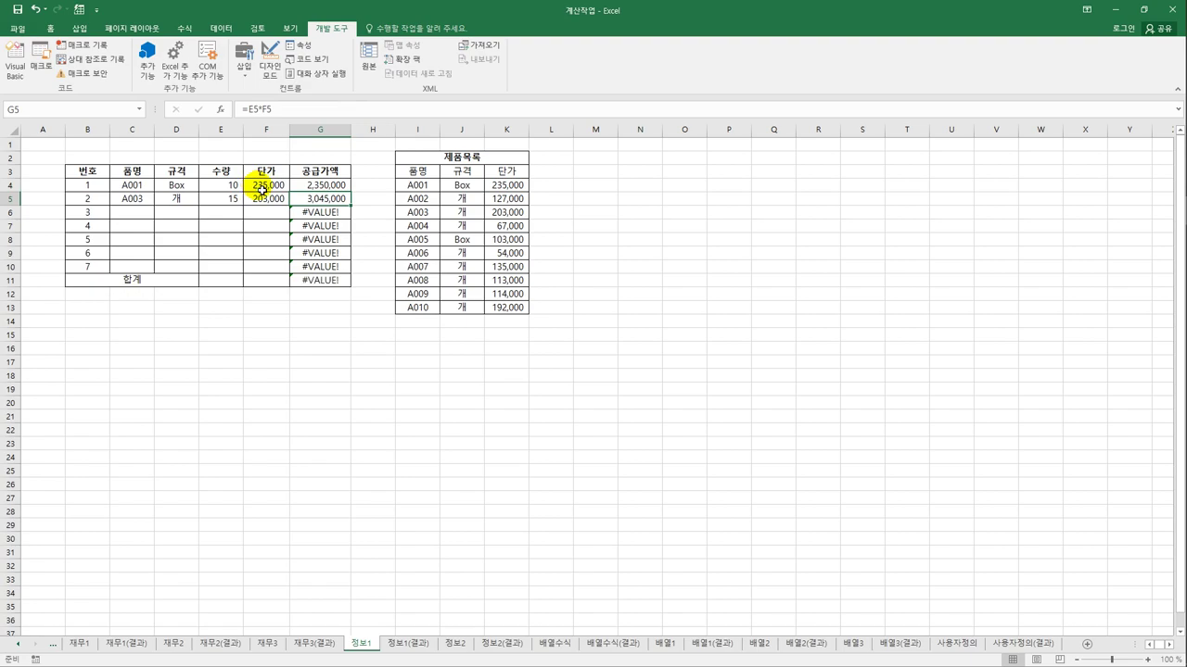
pyautogui.click(317, 187)
pyautogui.moveTo(350, 193); pyautogui.dragTo(350, 284)
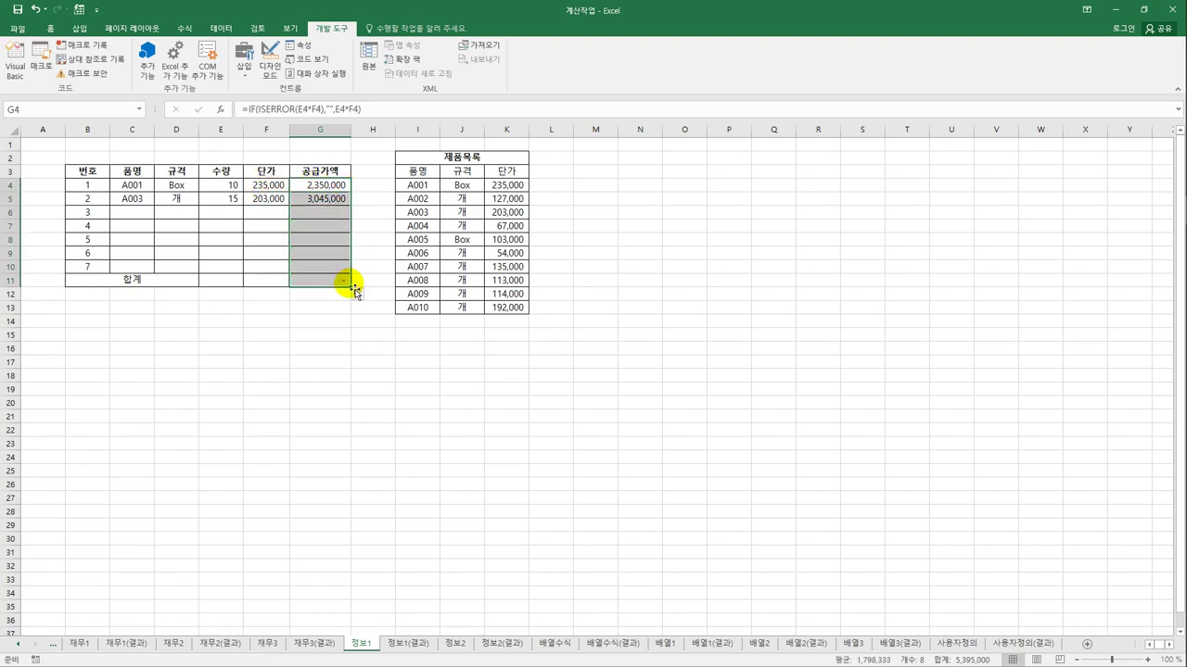
# - Clear the formula from the 합계 cell G11, and check the G11 formula on the 정보1(결과) sheet
pyautogui.click(343, 285)
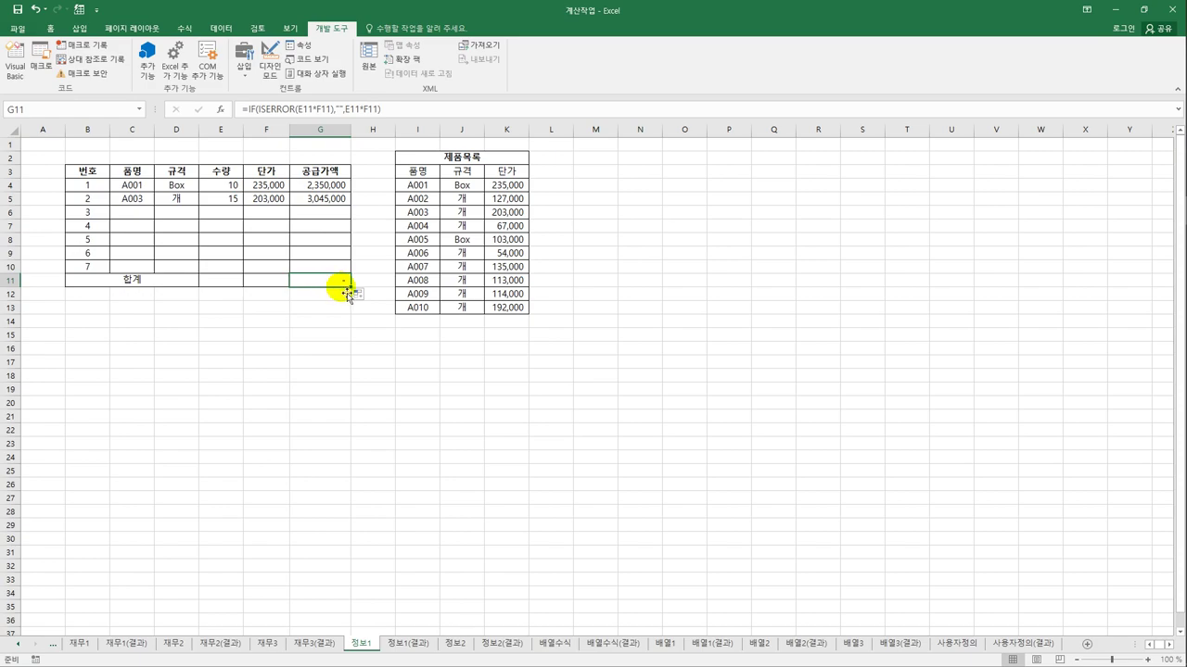
pyautogui.press('Delete')
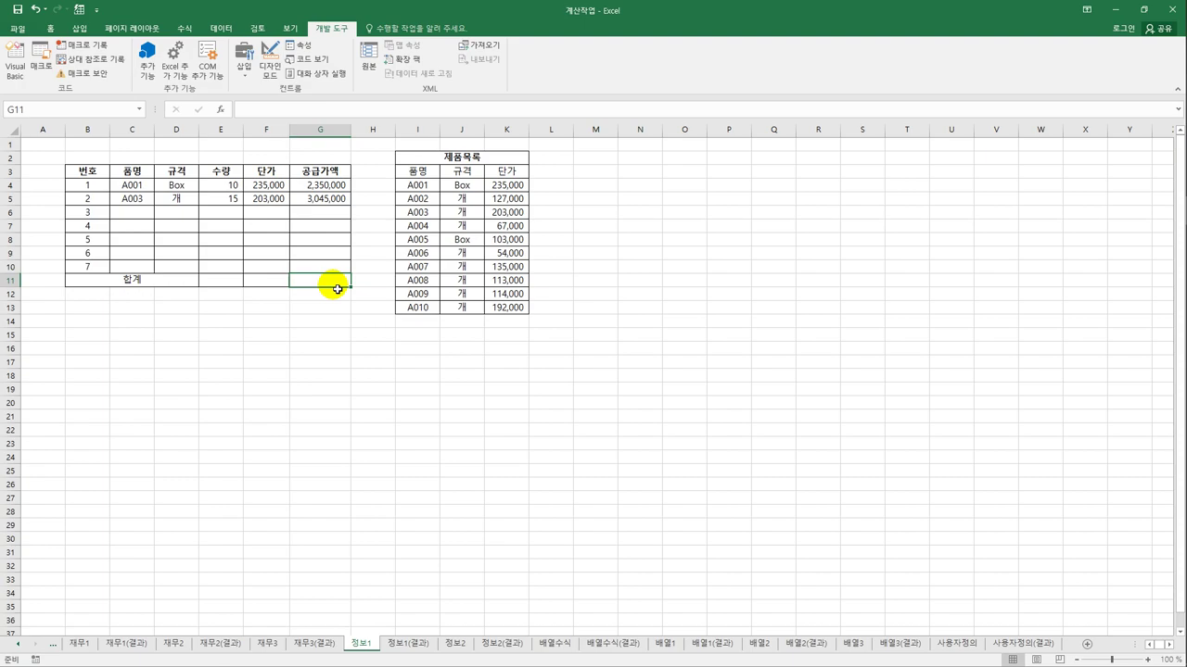
pyautogui.click(419, 644)
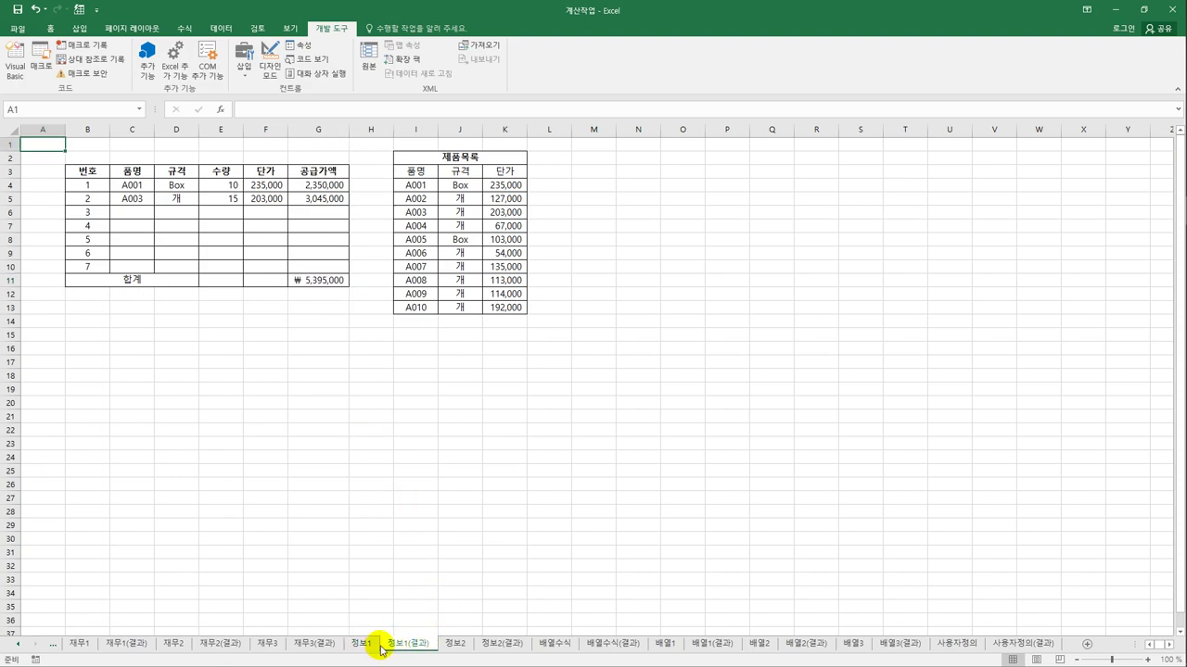
pyautogui.click(338, 281)
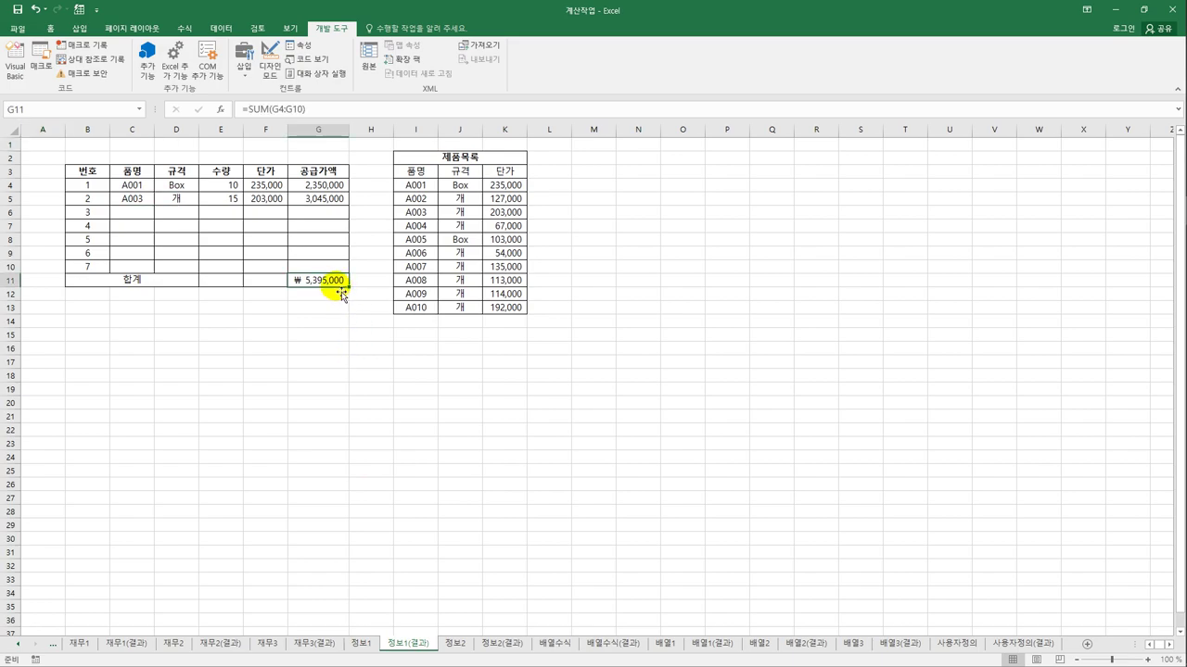
# - Enter =SUM(G4:G10) in G11 of the 정보1 sheet to total the 공급가액 column
pyautogui.click(360, 644)
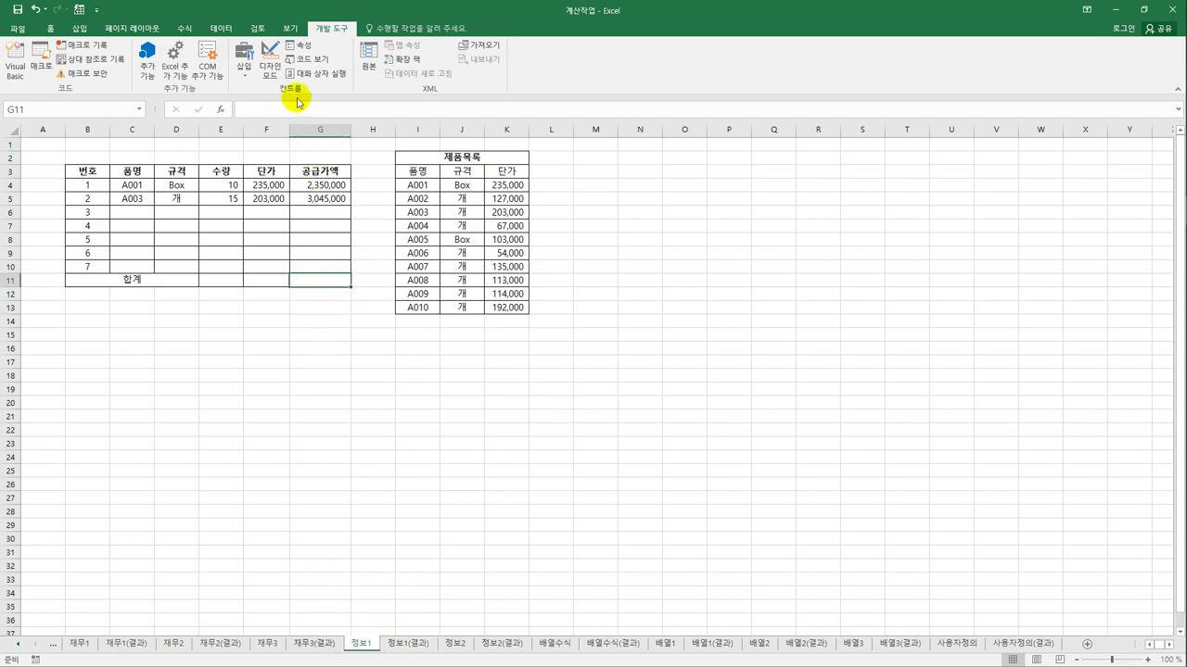
pyautogui.write('=sum(')
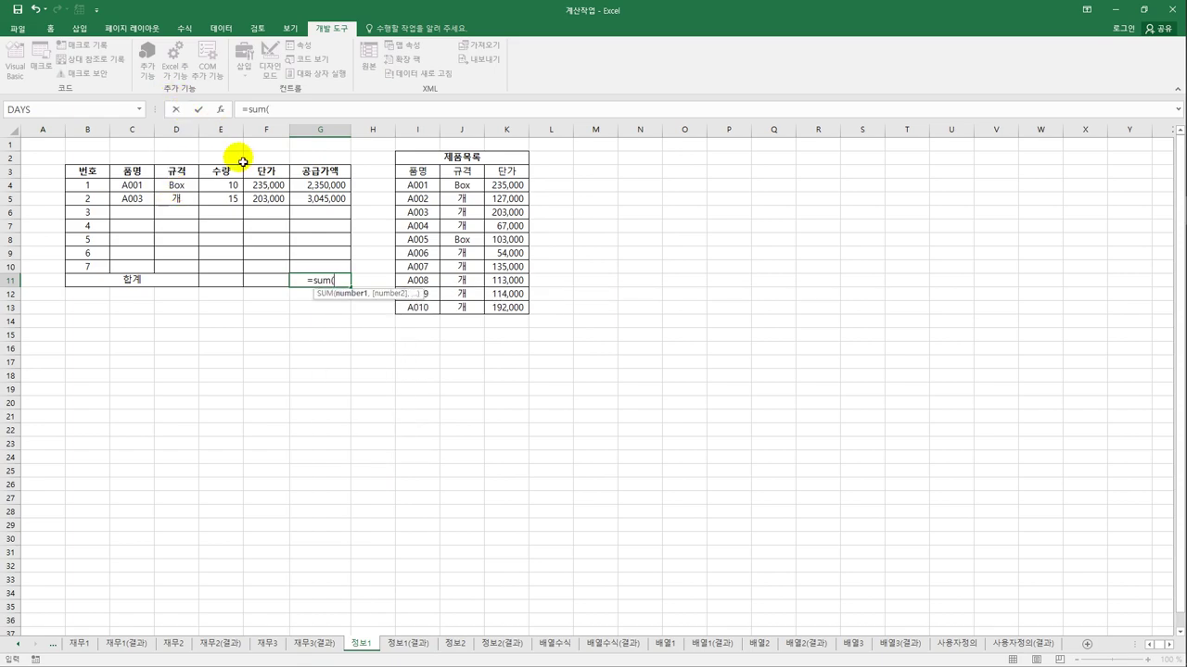
pyautogui.moveTo(327, 192); pyautogui.dragTo(324, 266)
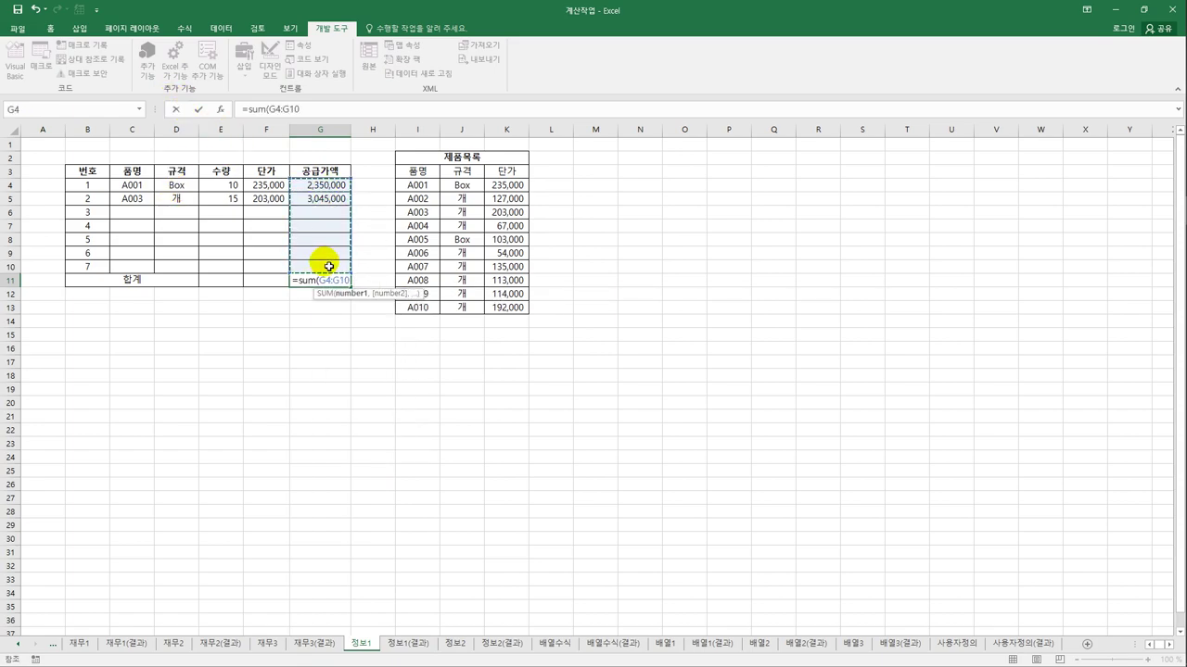
pyautogui.press('Return')
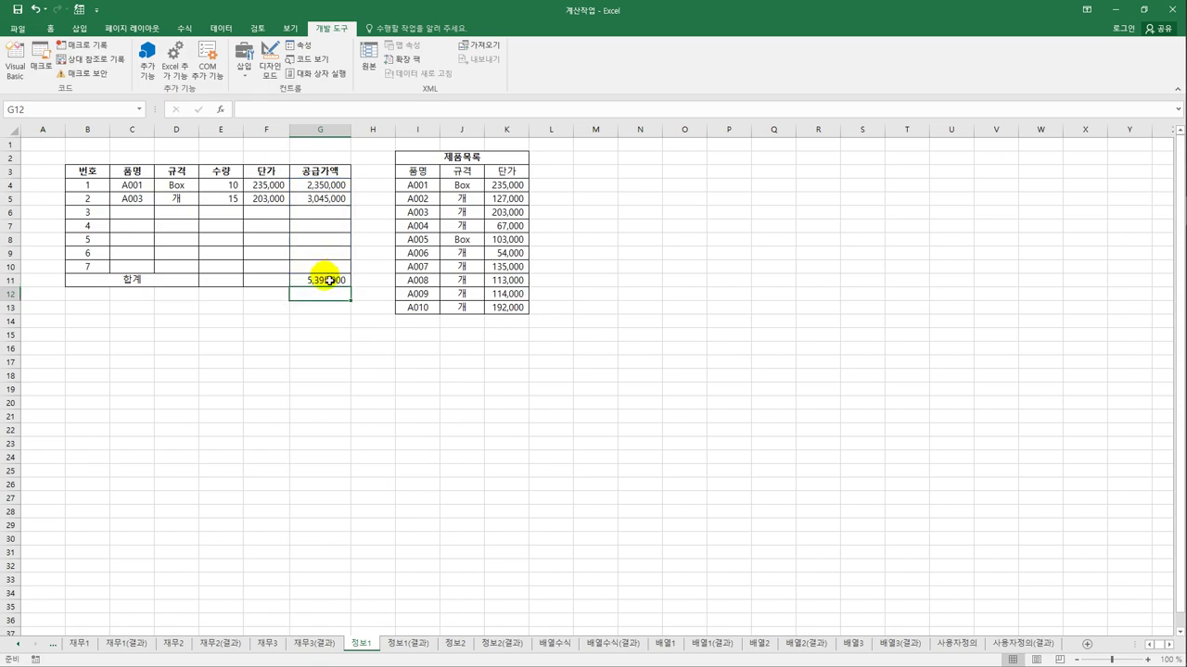
# - Compare the G11 total with the one on the 정보1(결과) sheet, and open the 정보2 sheet
pyautogui.click(324, 280)
pyautogui.click(408, 644)
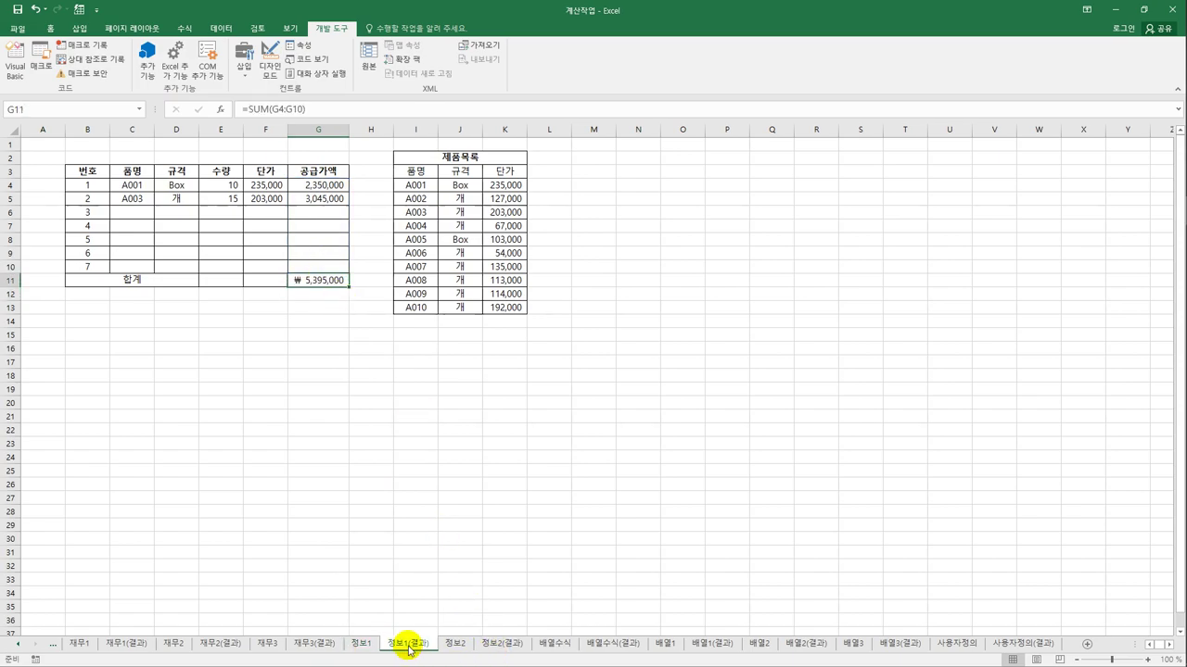
pyautogui.click(361, 643)
pyautogui.click(411, 645)
pyautogui.click(361, 643)
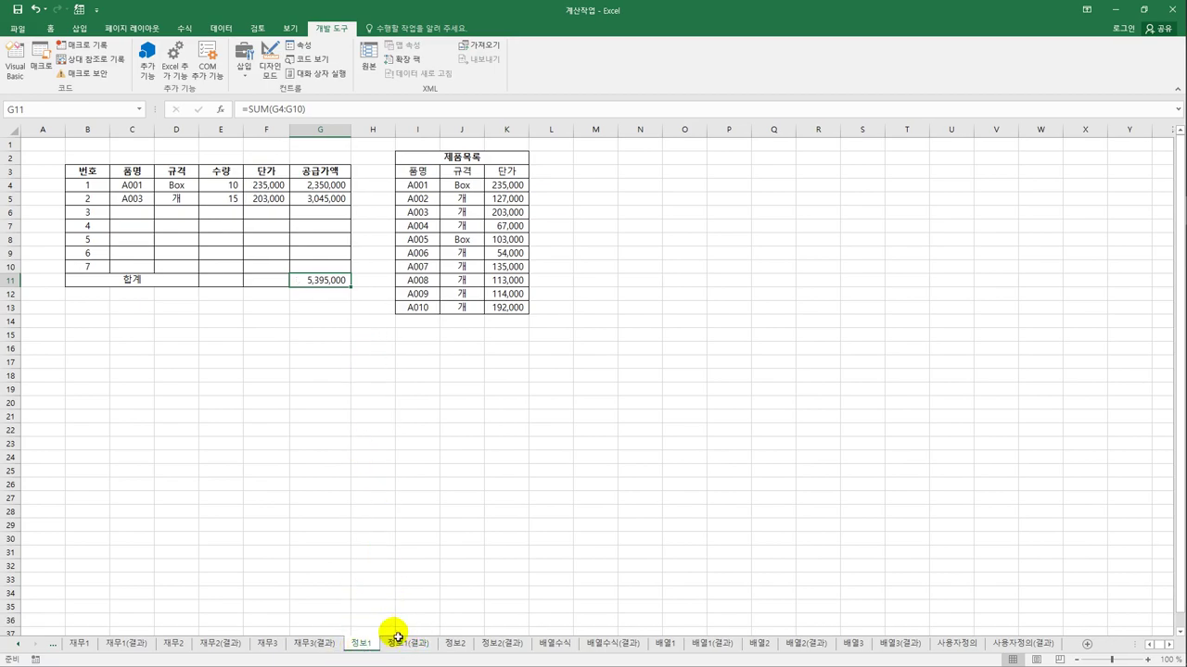
pyautogui.click(453, 648)
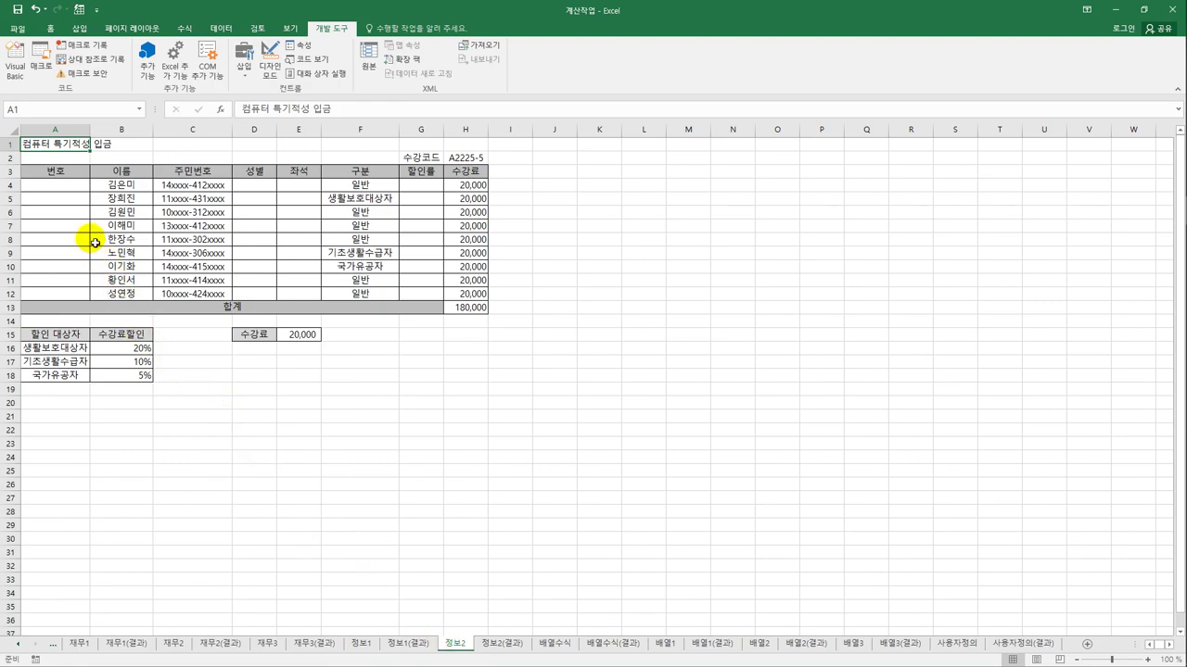
pyautogui.moveTo(79, 189); pyautogui.dragTo(76, 295)
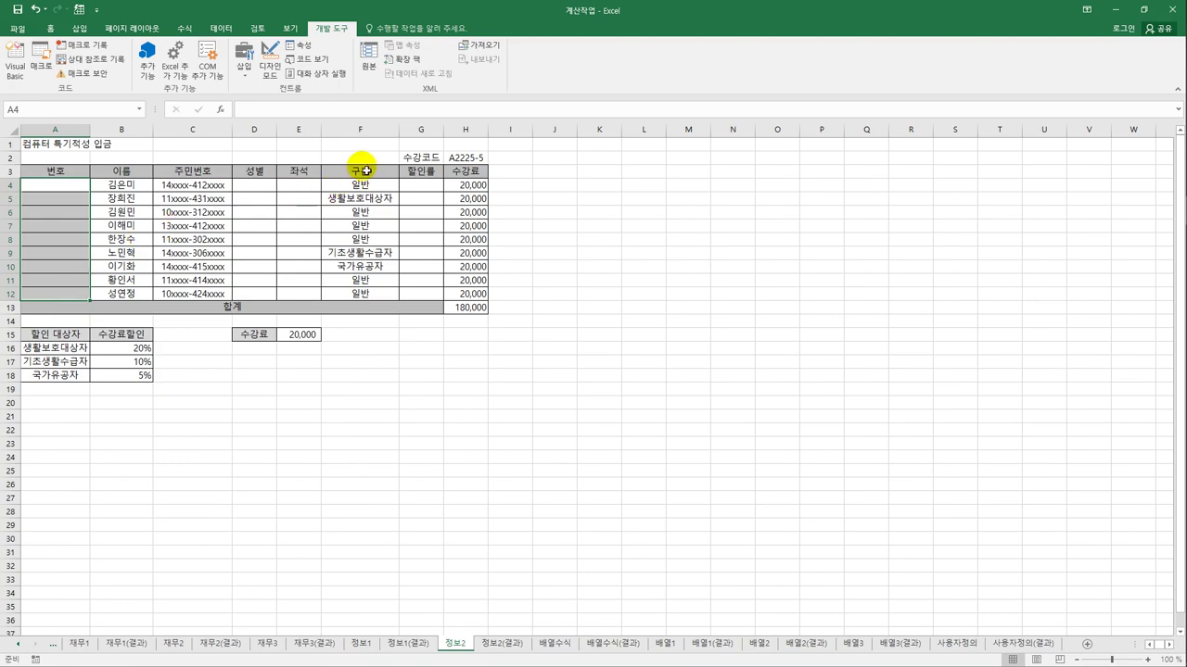
pyautogui.click(484, 160)
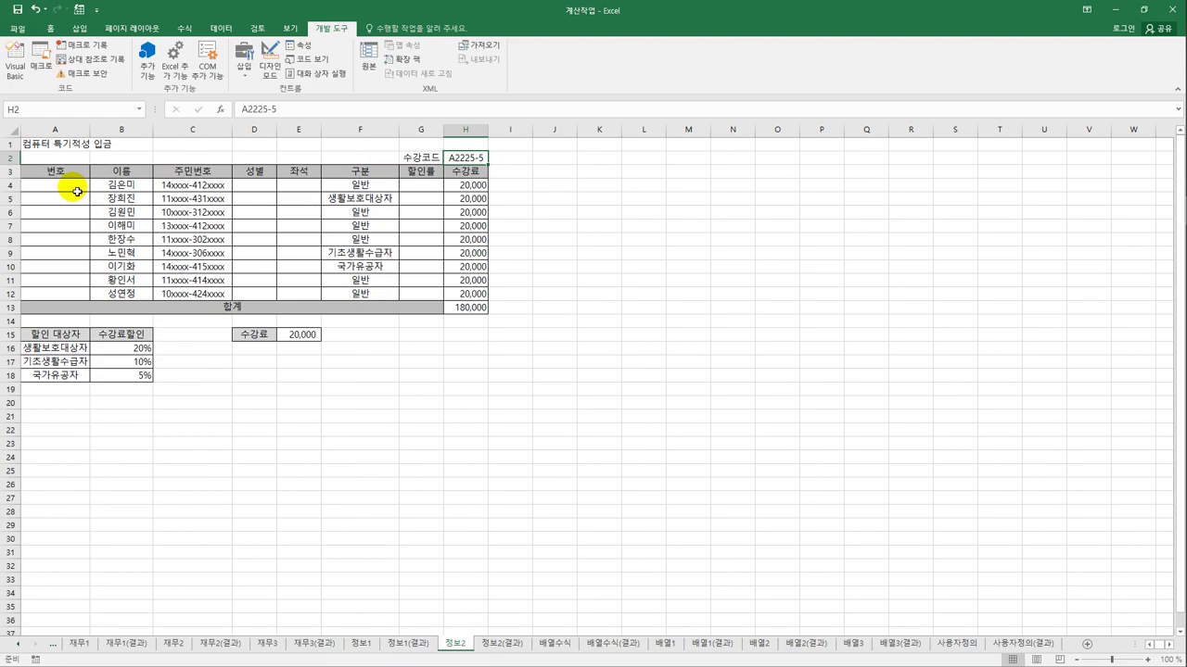
pyautogui.click(77, 191)
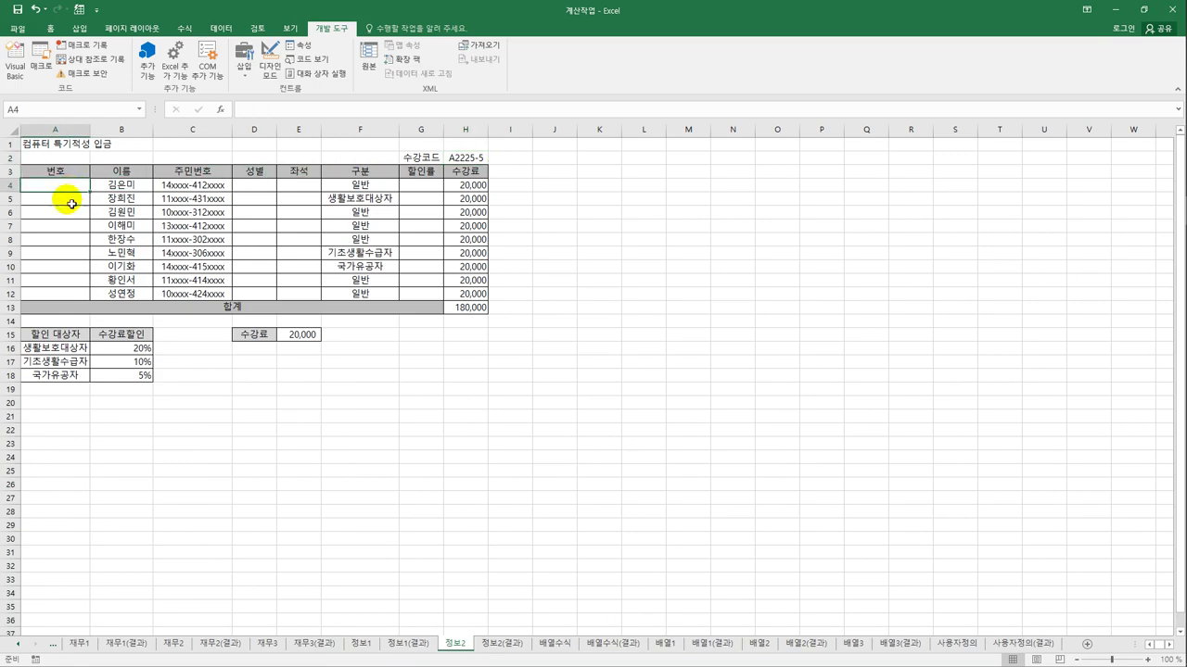
pyautogui.click(77, 213)
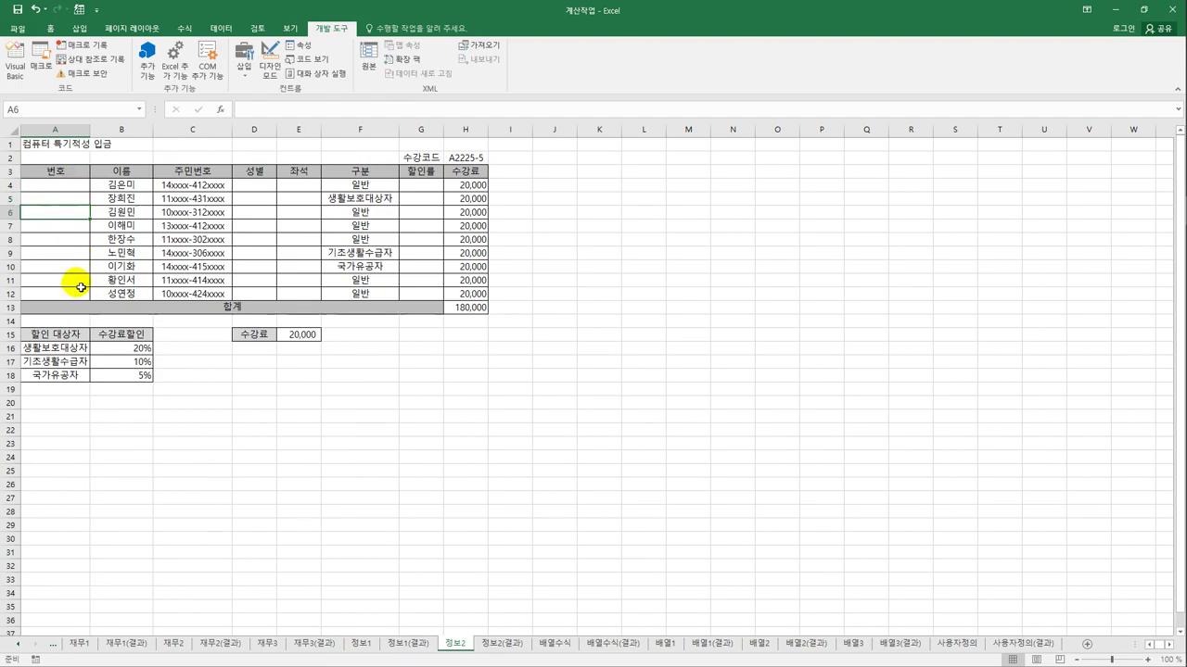
# - Enter =$H$2&"-"&ROW()-3 in the 번호 cell A4 and fill it down to A12
pyautogui.click(55, 185)
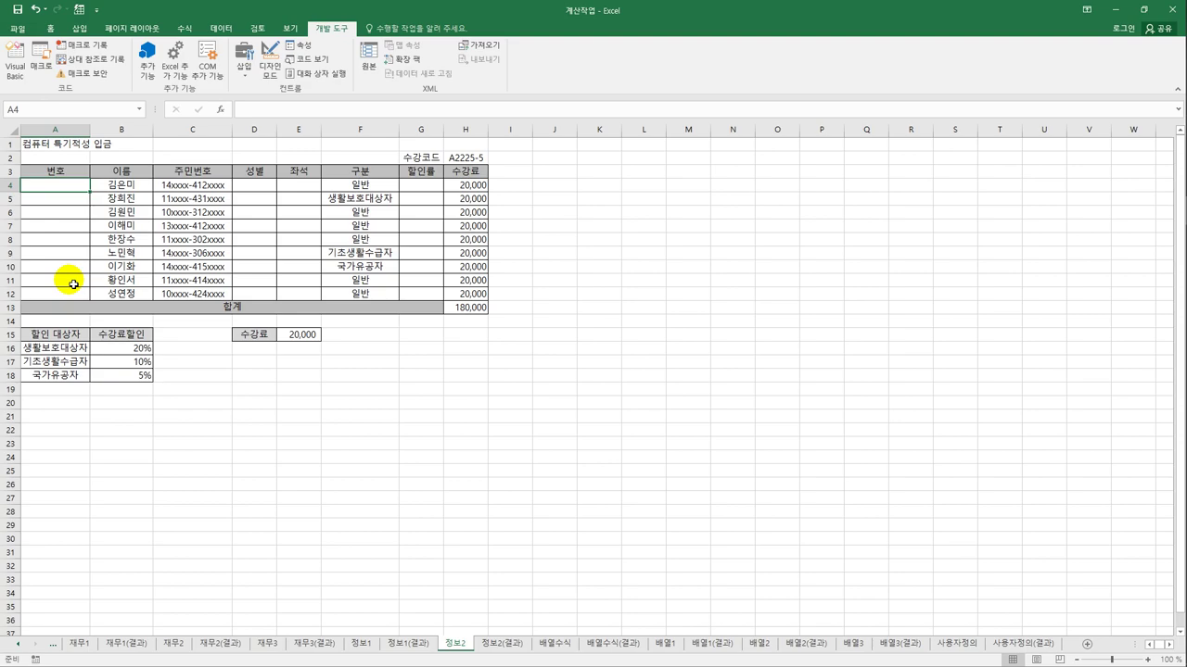
pyautogui.write('=')
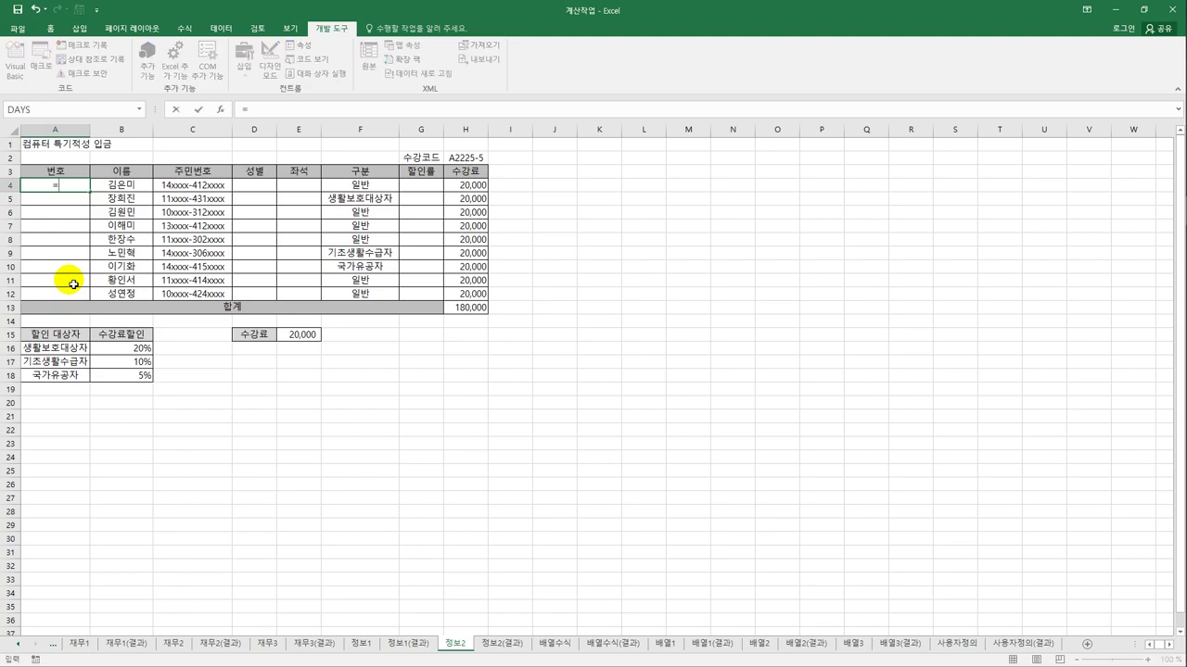
pyautogui.click(465, 160)
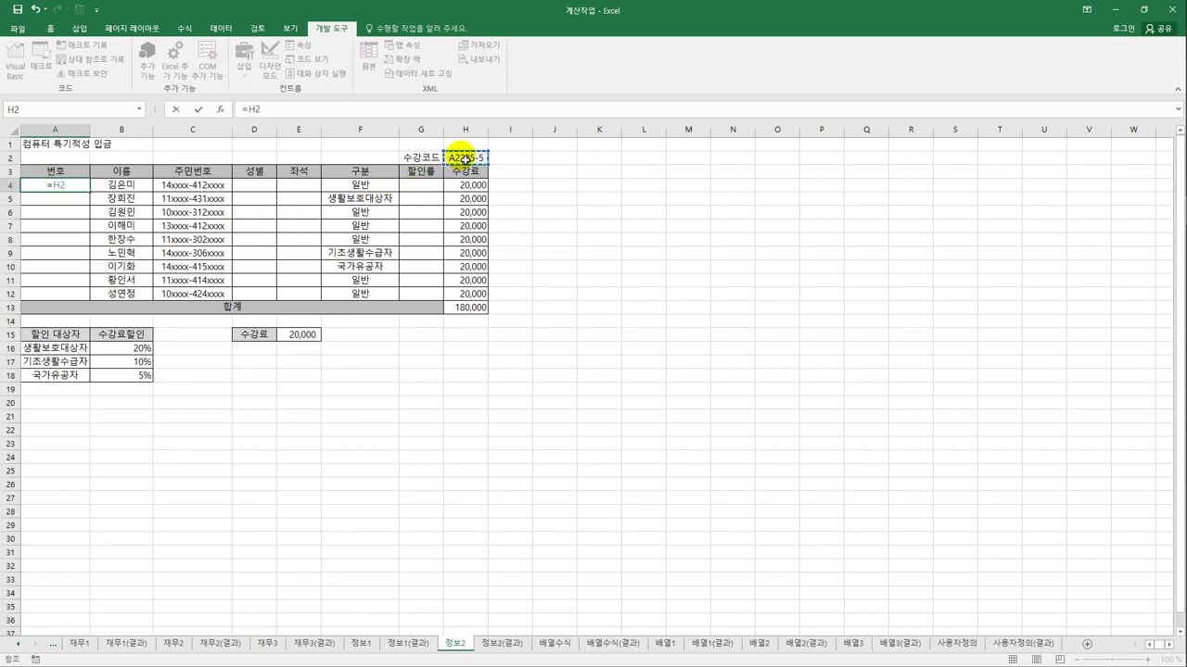
pyautogui.press('F4')
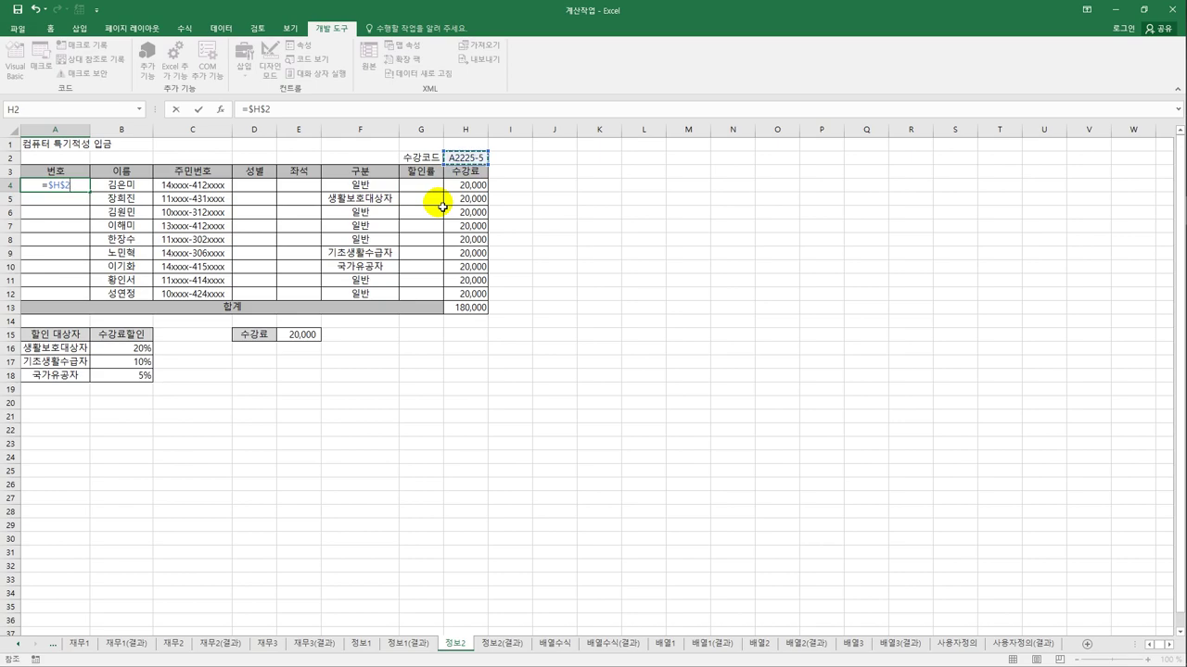
pyautogui.write('&"-"&row(')
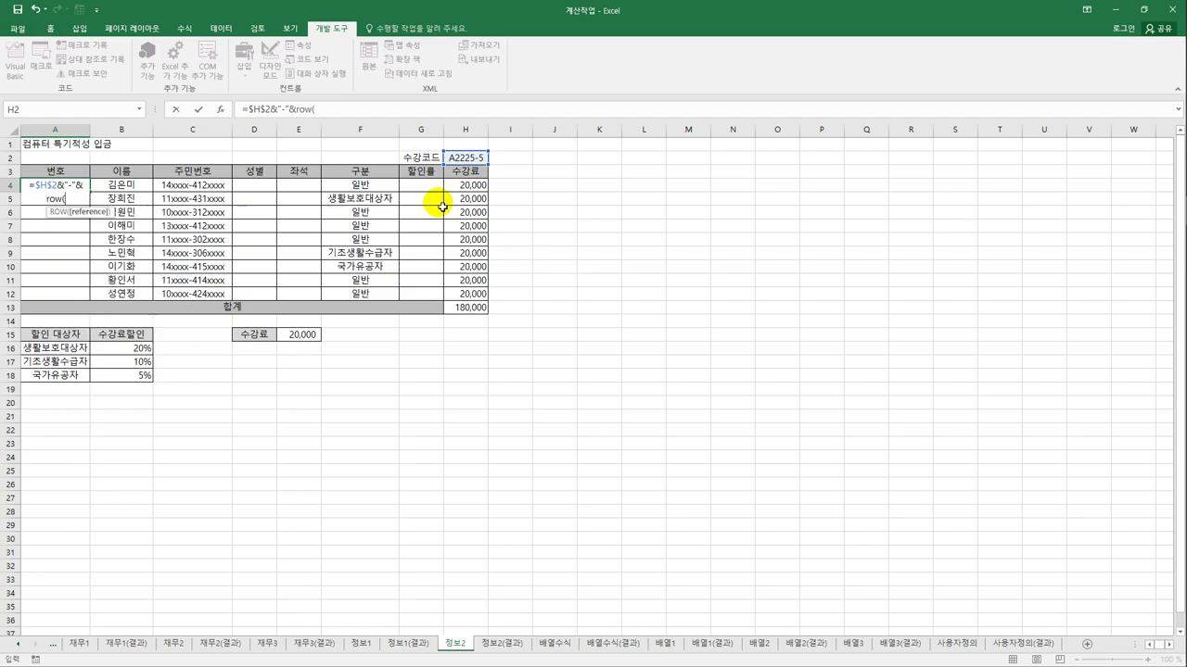
pyautogui.write(')-3')
pyautogui.press('Return')
pyautogui.press('Up')
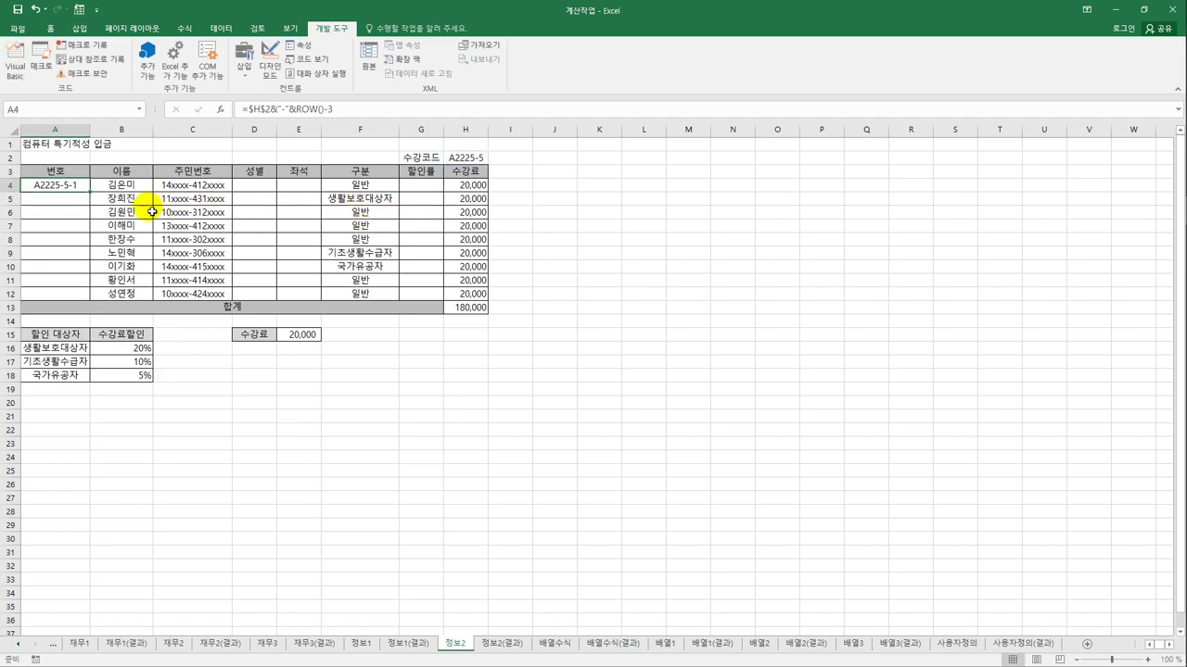
pyautogui.moveTo(93, 196); pyautogui.dragTo(89, 307)
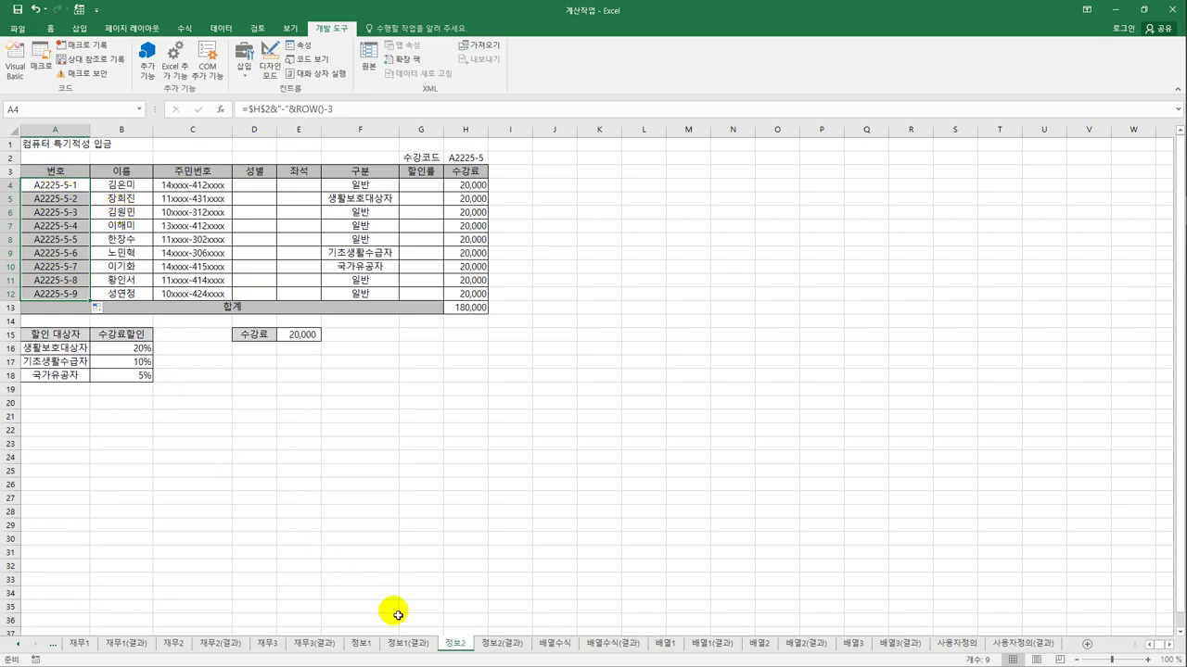
# - Check the 정보2(결과) sheet, and clear the 번호 formulas in A4:A12 of the 정보2 sheet
pyautogui.click(519, 642)
pyautogui.click(458, 644)
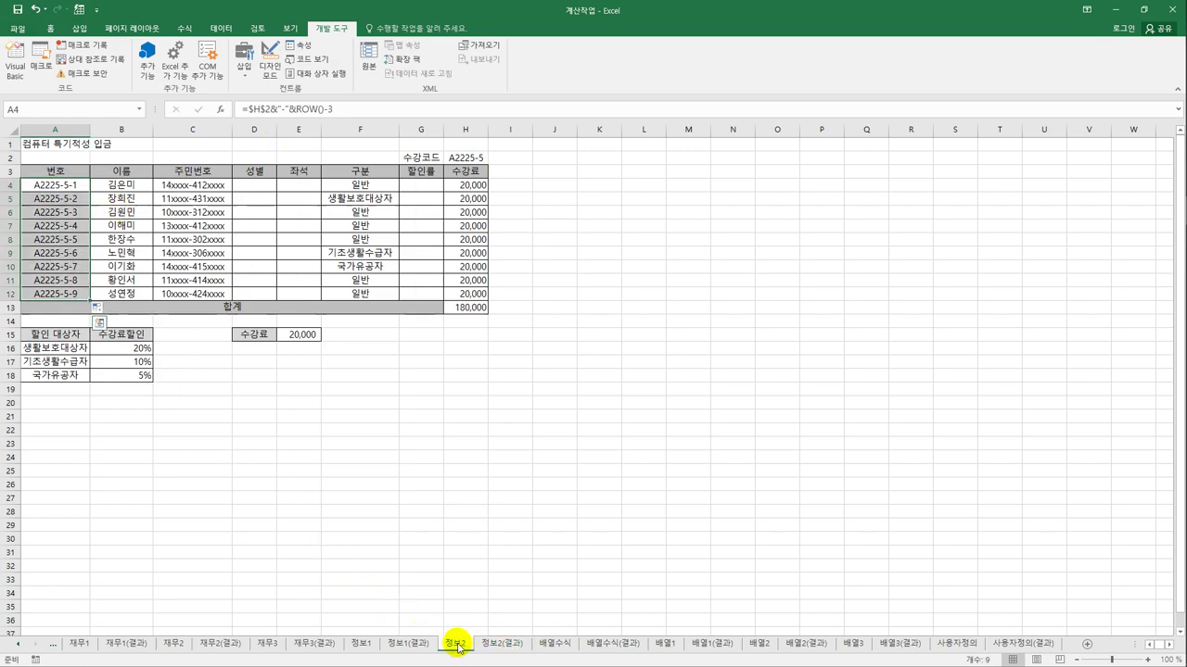
pyautogui.press('Delete')
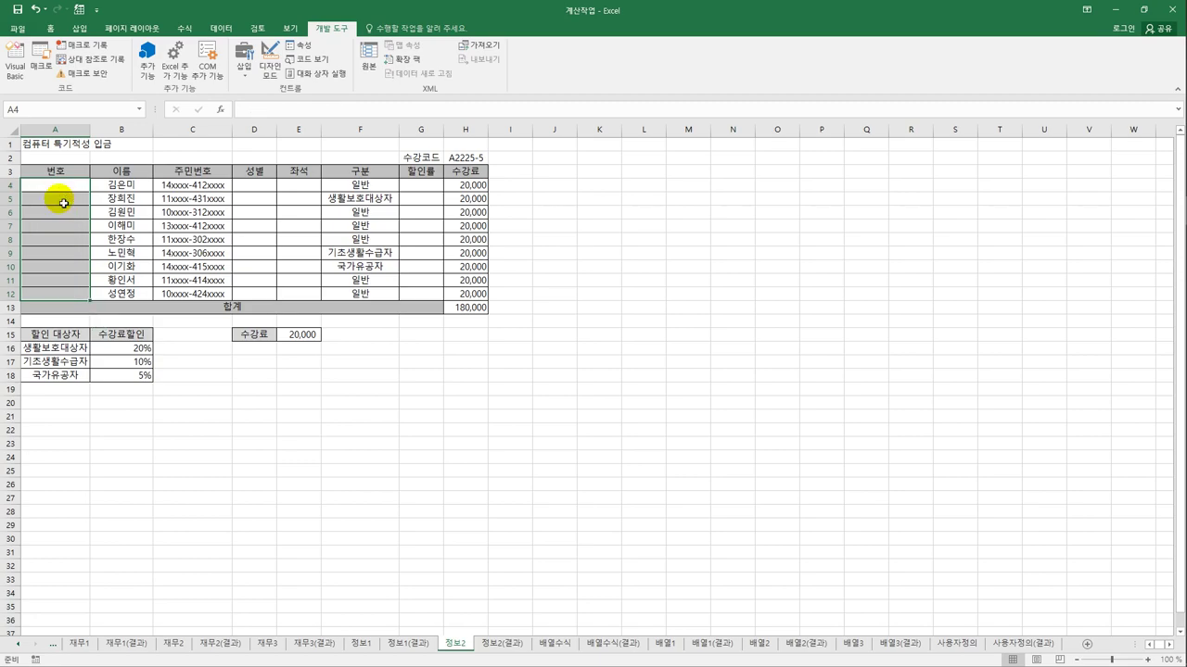
# - Enter =CELL("contents",$H$2) in A4 to pull the 수강코드 into the 번호 column
pyautogui.click(64, 188)
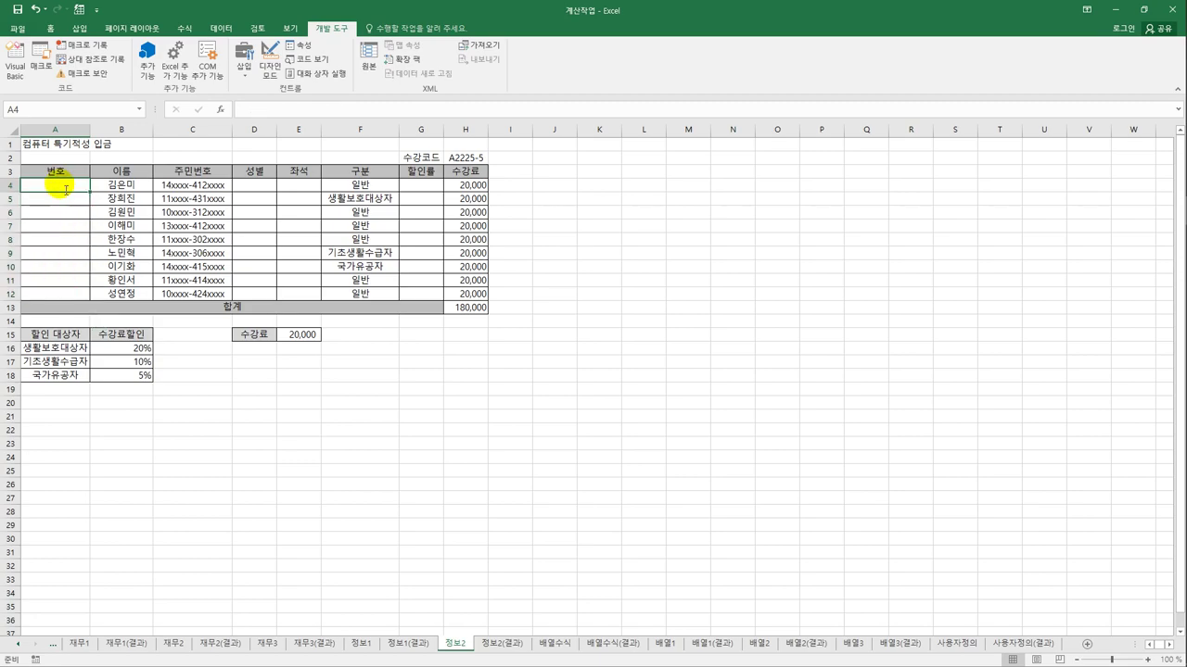
pyautogui.write('=ce')
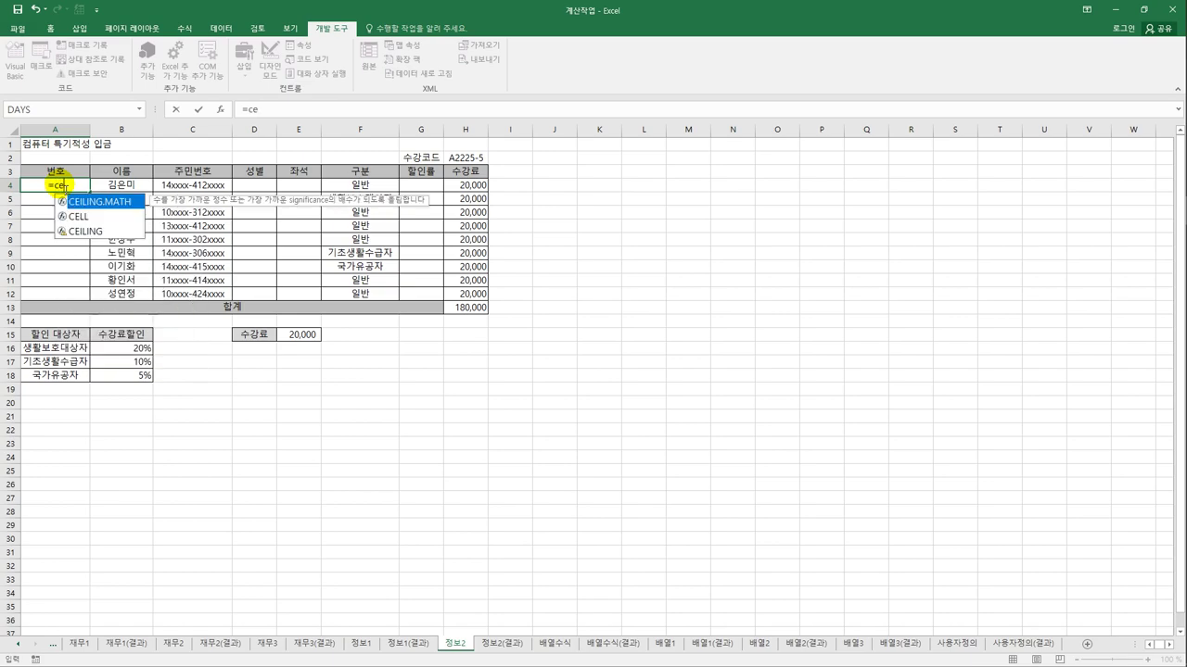
pyautogui.write('l')
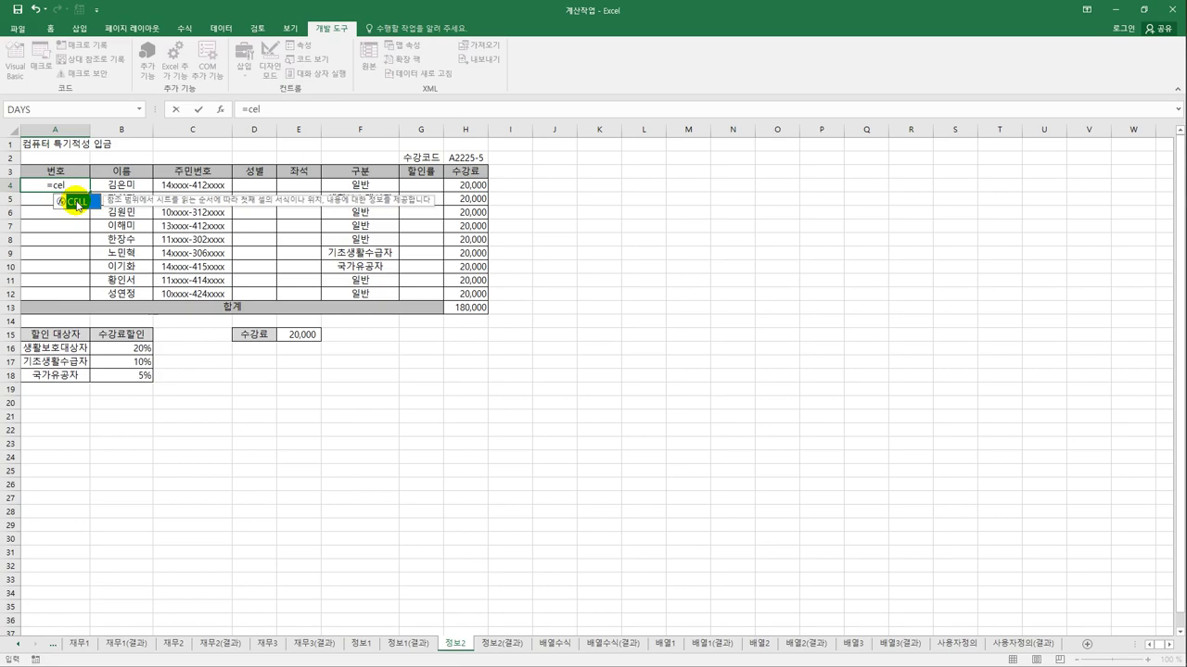
pyautogui.doubleClick(78, 203)
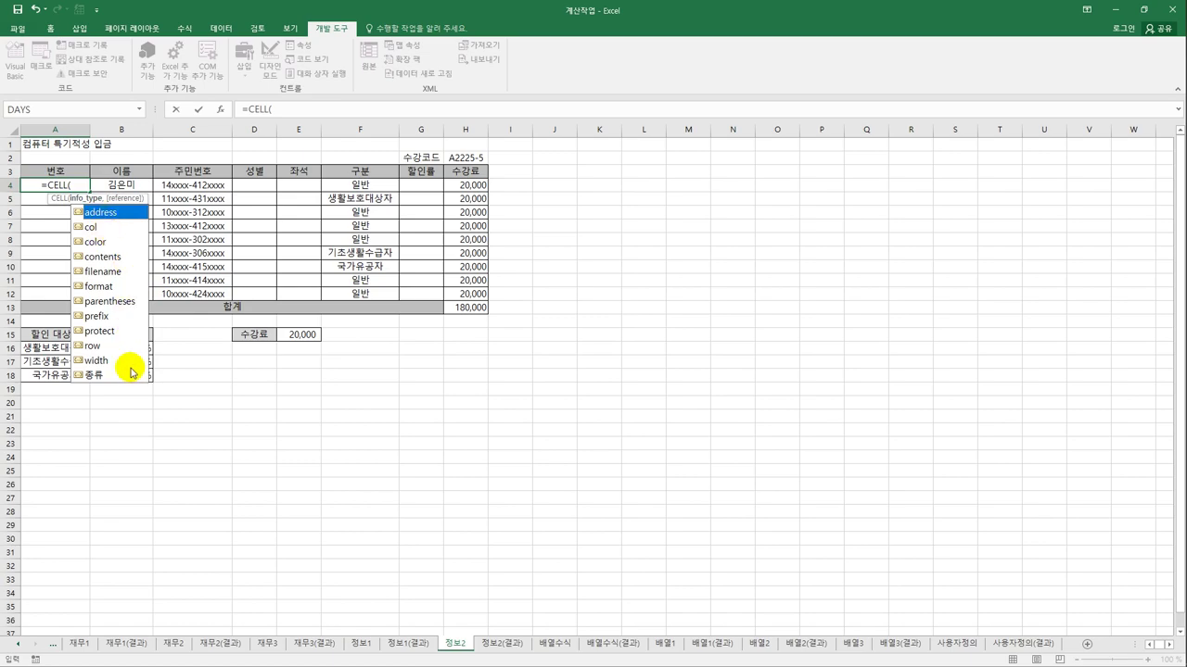
pyautogui.click(108, 259)
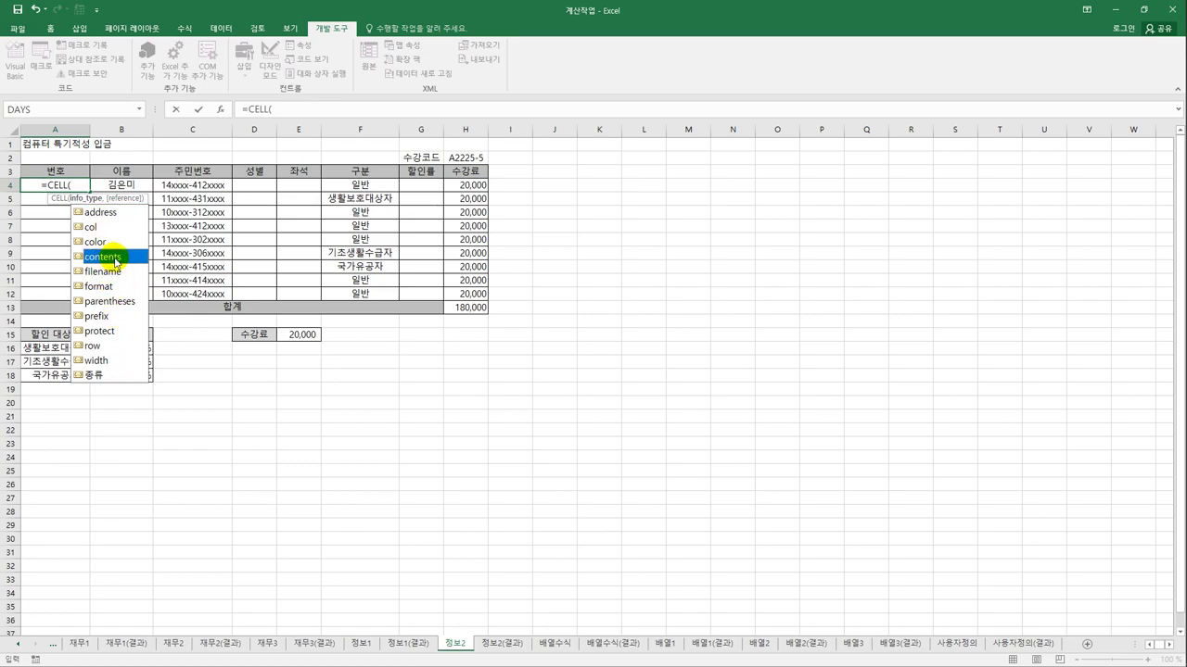
pyautogui.doubleClick(116, 258)
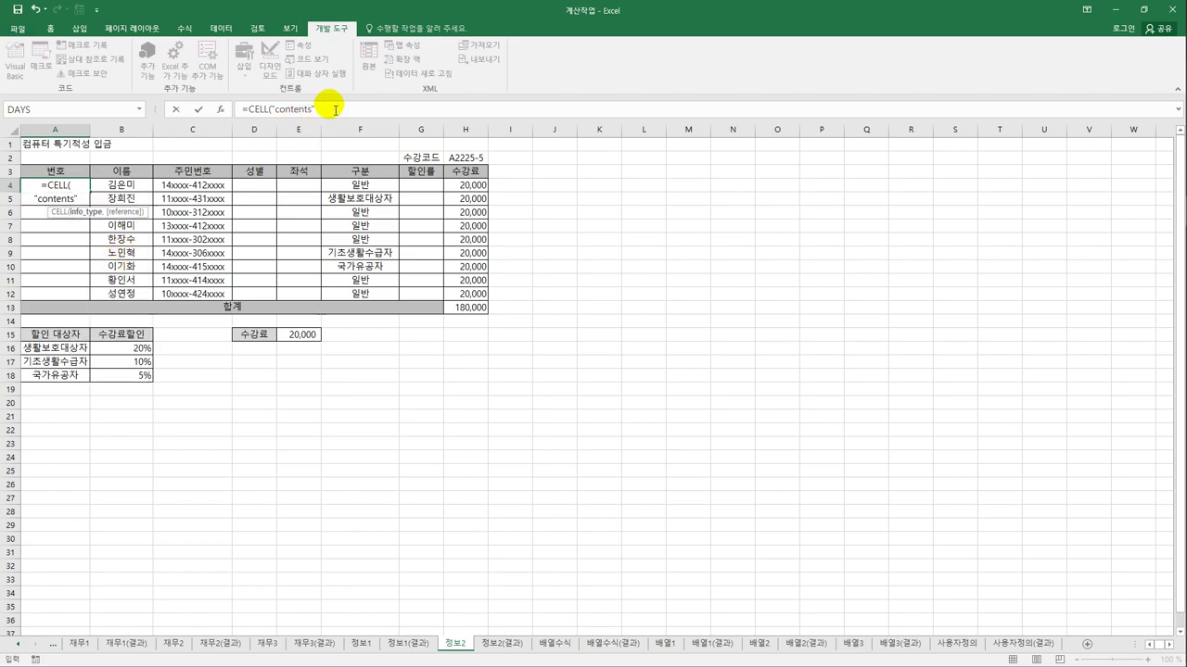
pyautogui.click(335, 109)
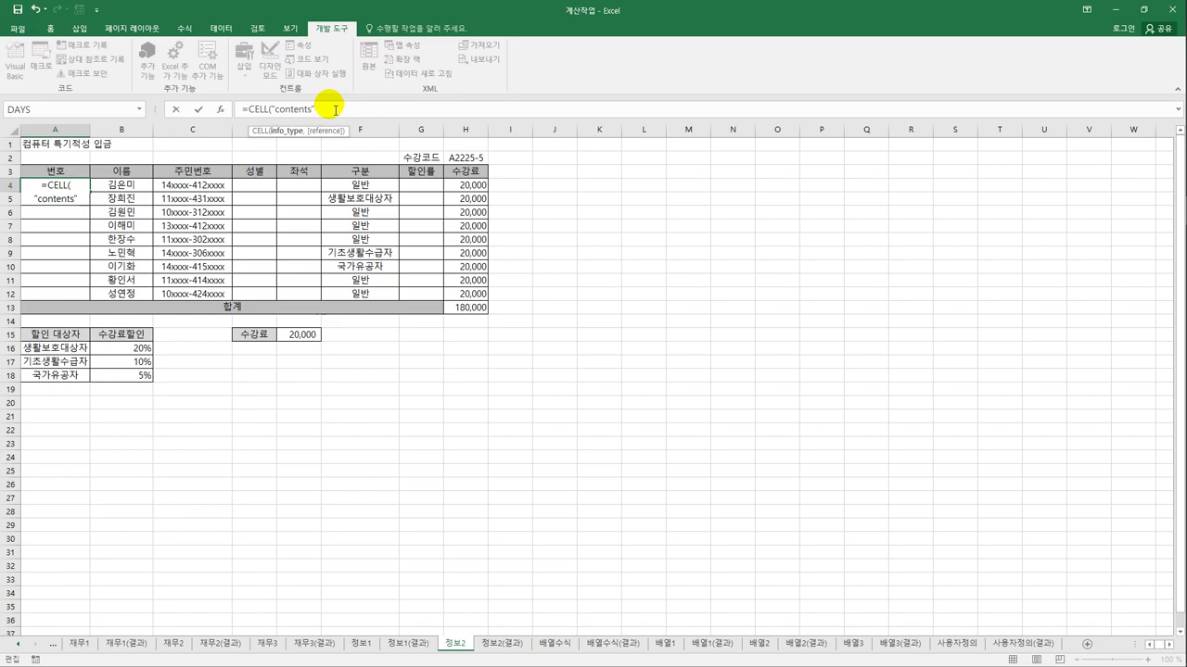
pyautogui.write(',')
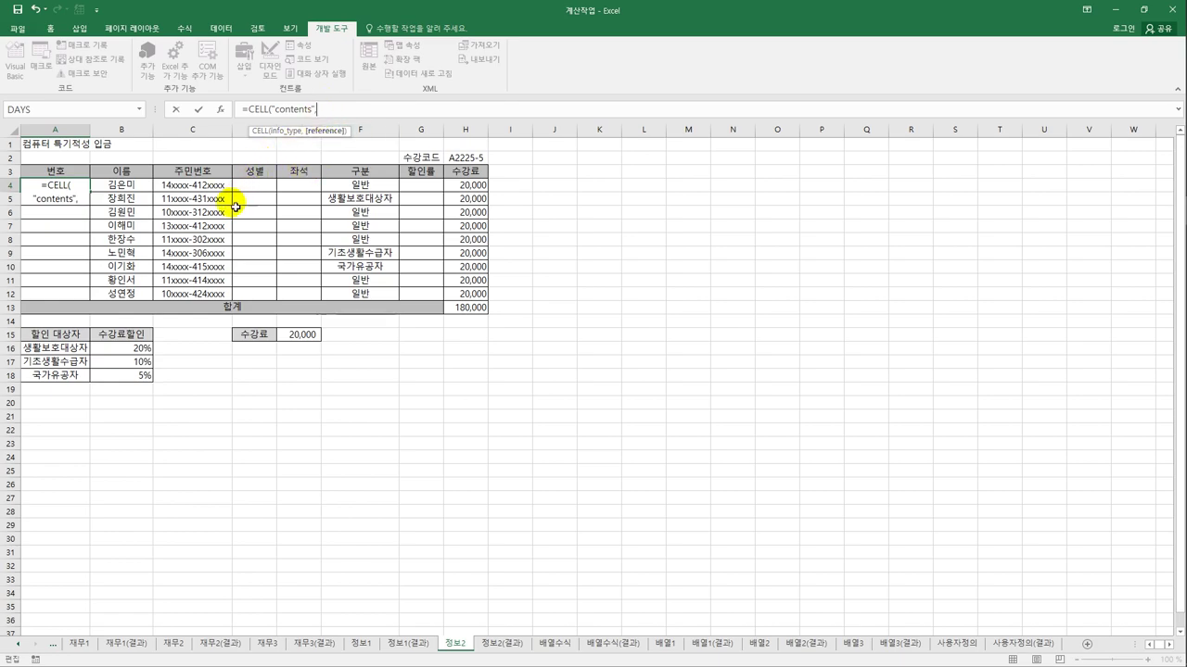
pyautogui.click(464, 159)
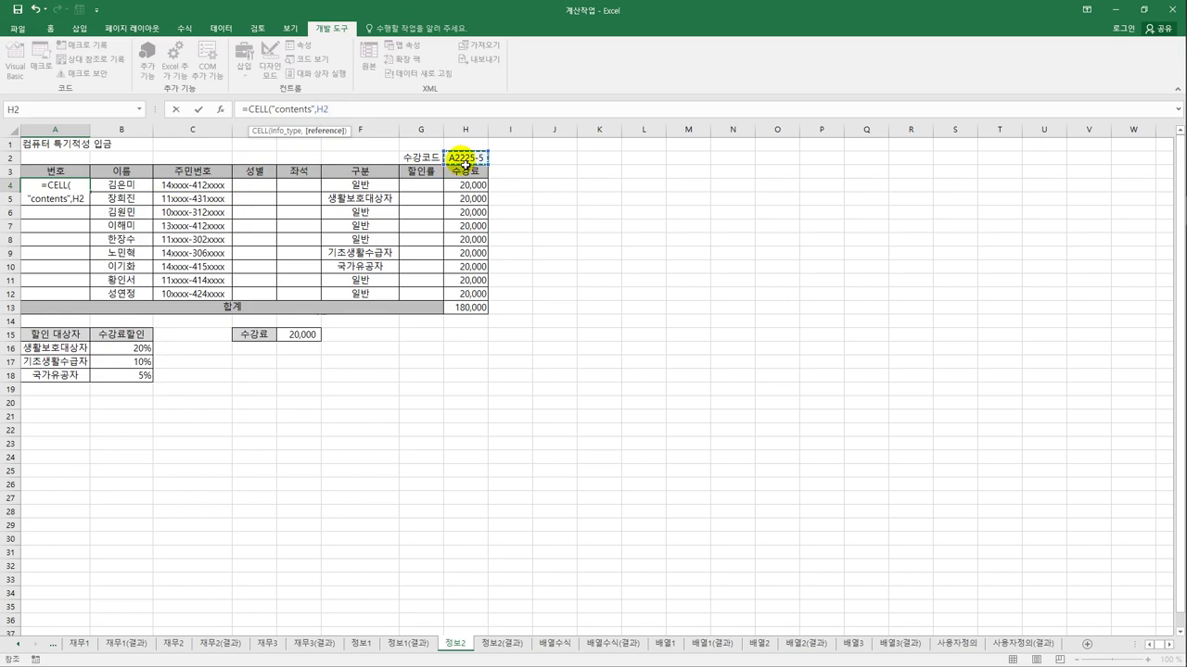
pyautogui.press('F4')
pyautogui.write(')')
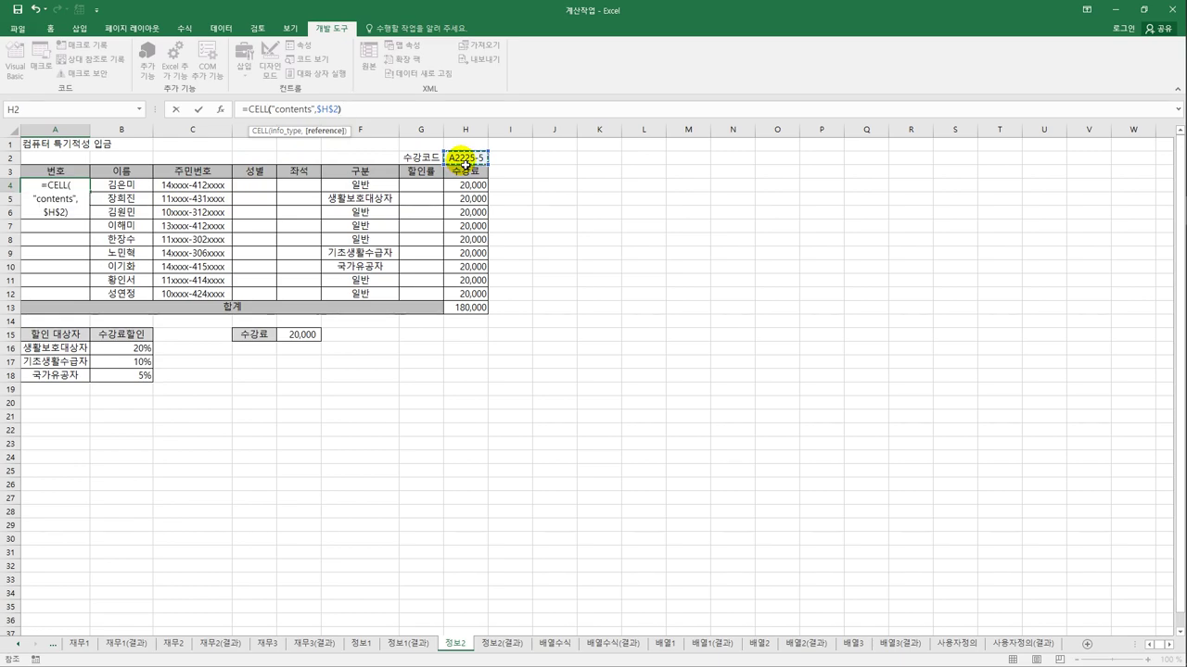
pyautogui.hotkey('ctrl', 'Return')
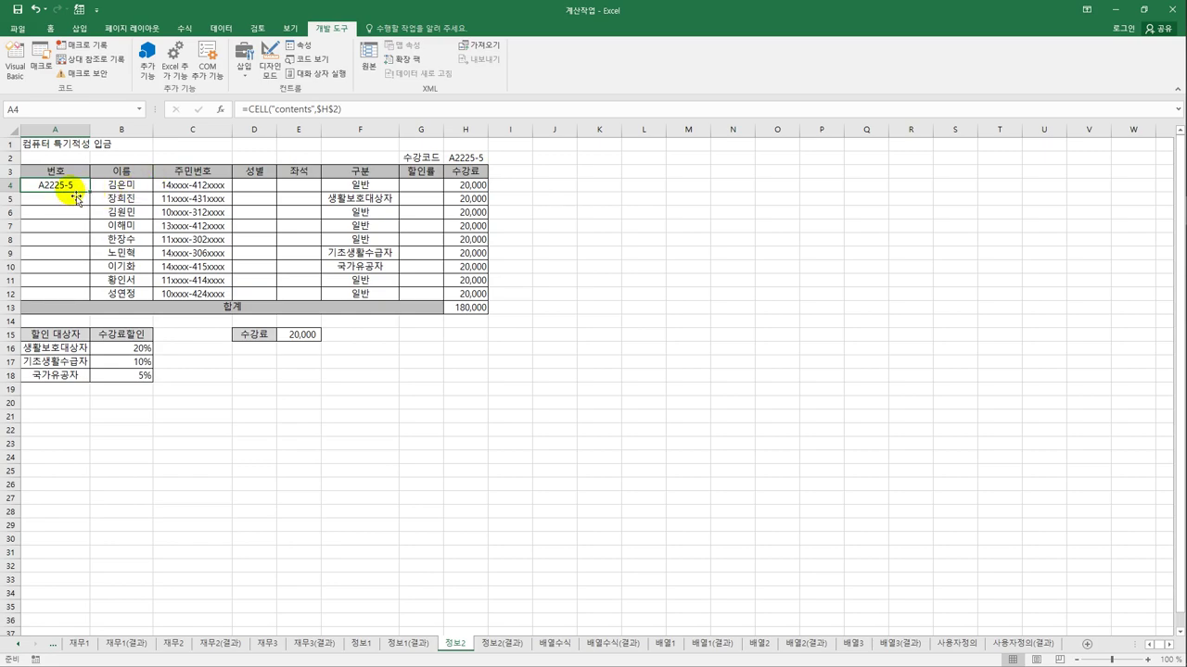
# - Extend the A4 formula with &"-"&CELL("row",A1) to append a serial number, and fill it down to A12
pyautogui.click(355, 110)
pyautogui.write('&"-')
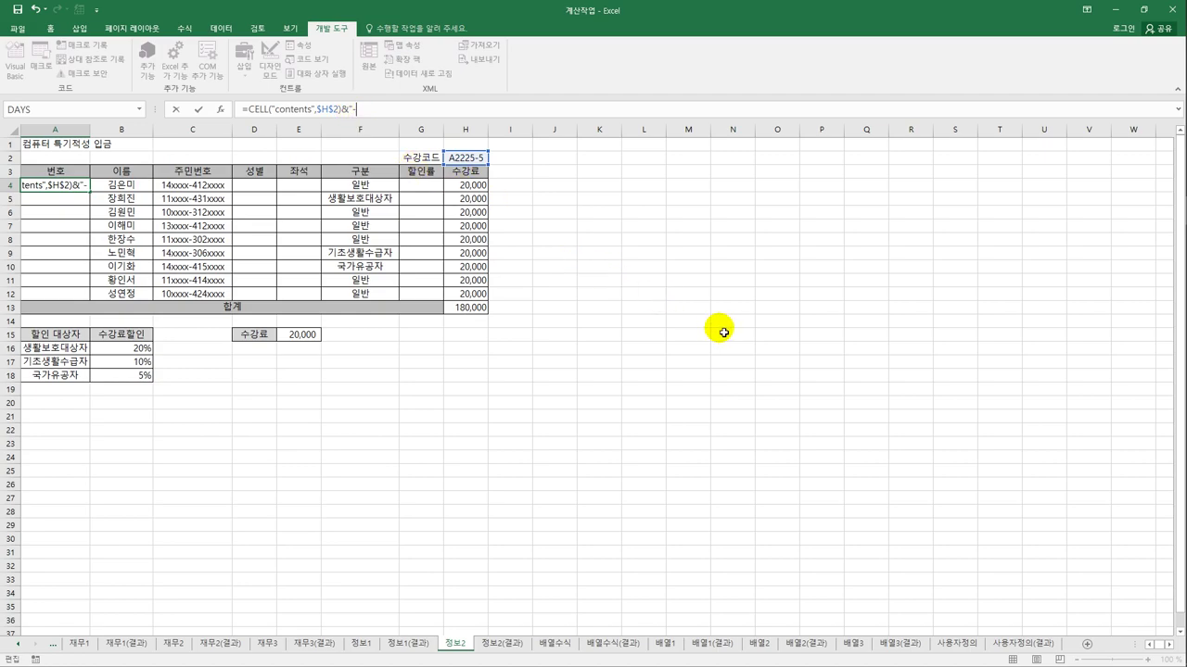
pyautogui.write('"&CELL(')
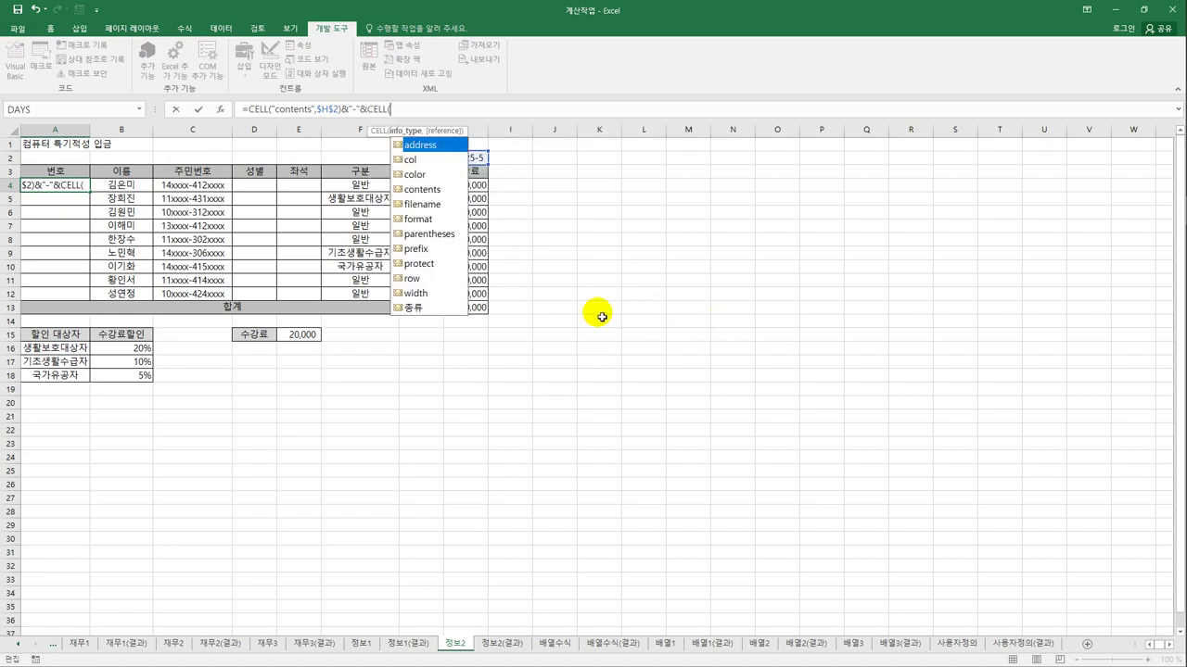
pyautogui.click(422, 279)
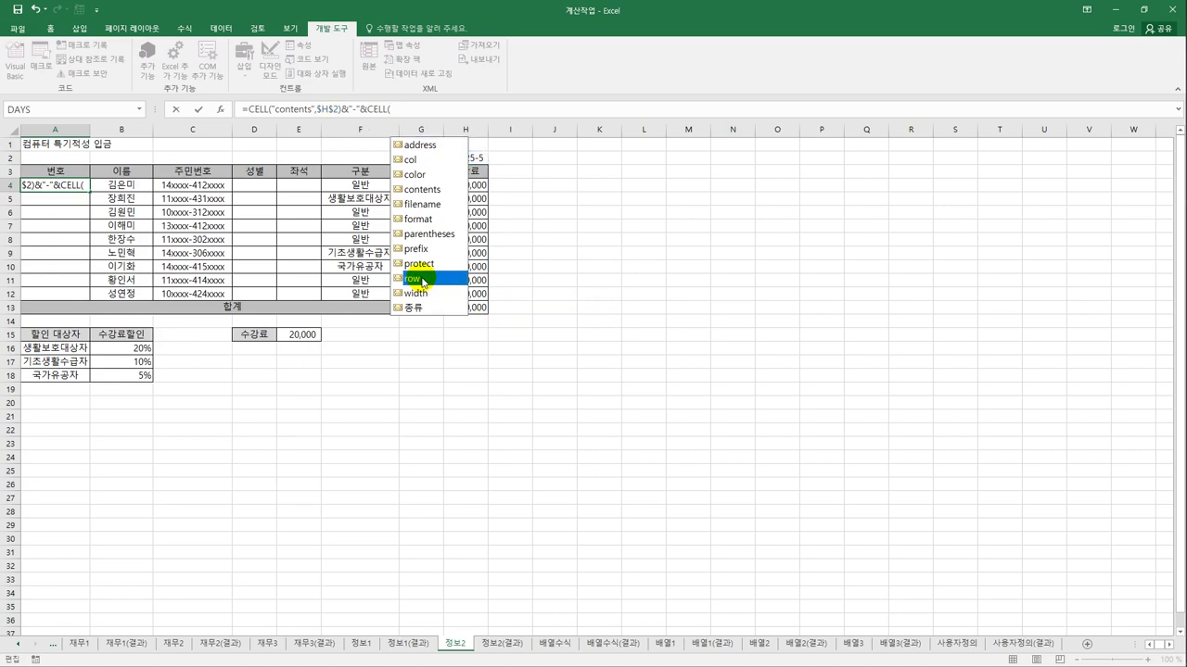
pyautogui.doubleClick(422, 279)
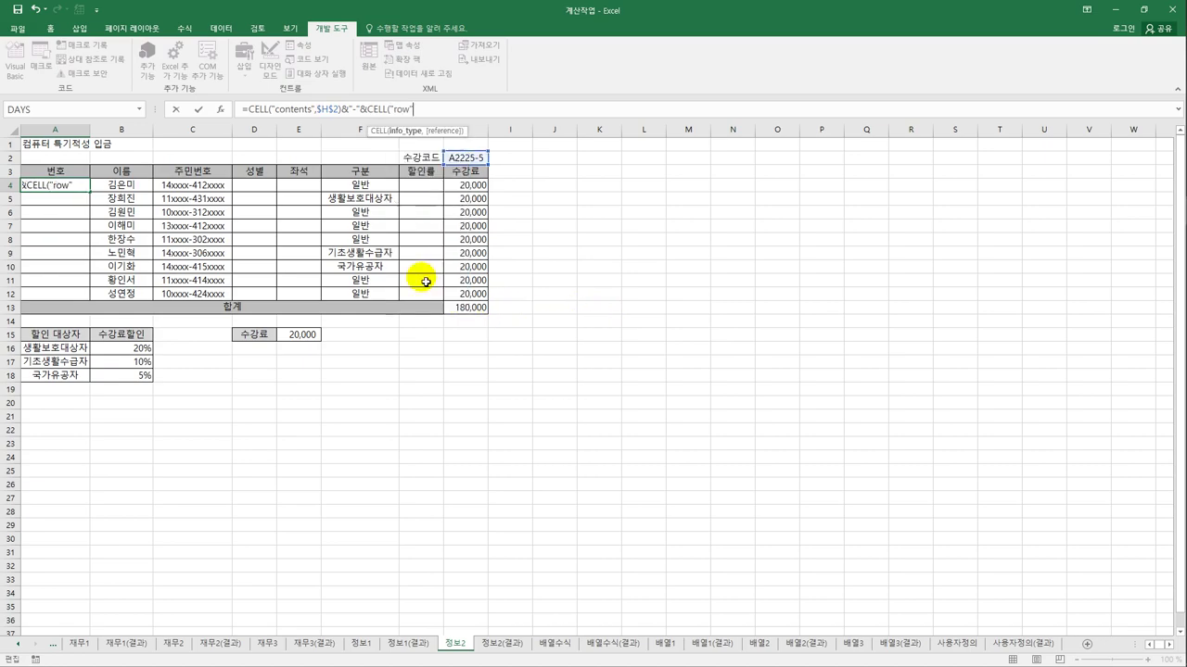
pyautogui.write(',')
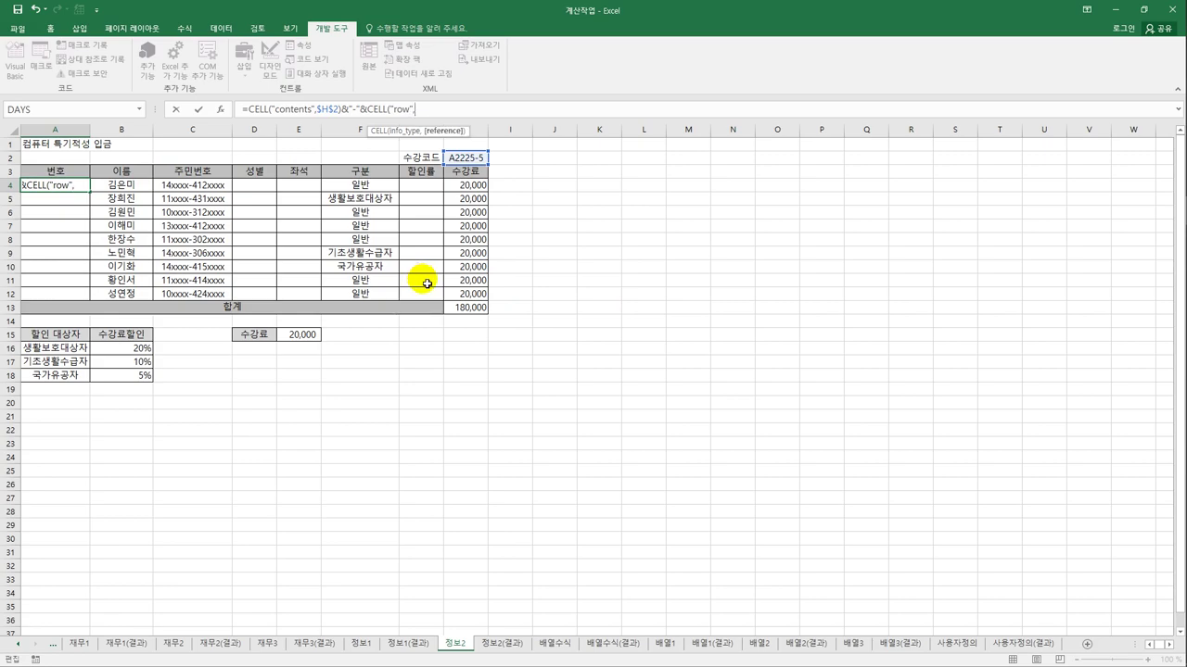
pyautogui.click(70, 149)
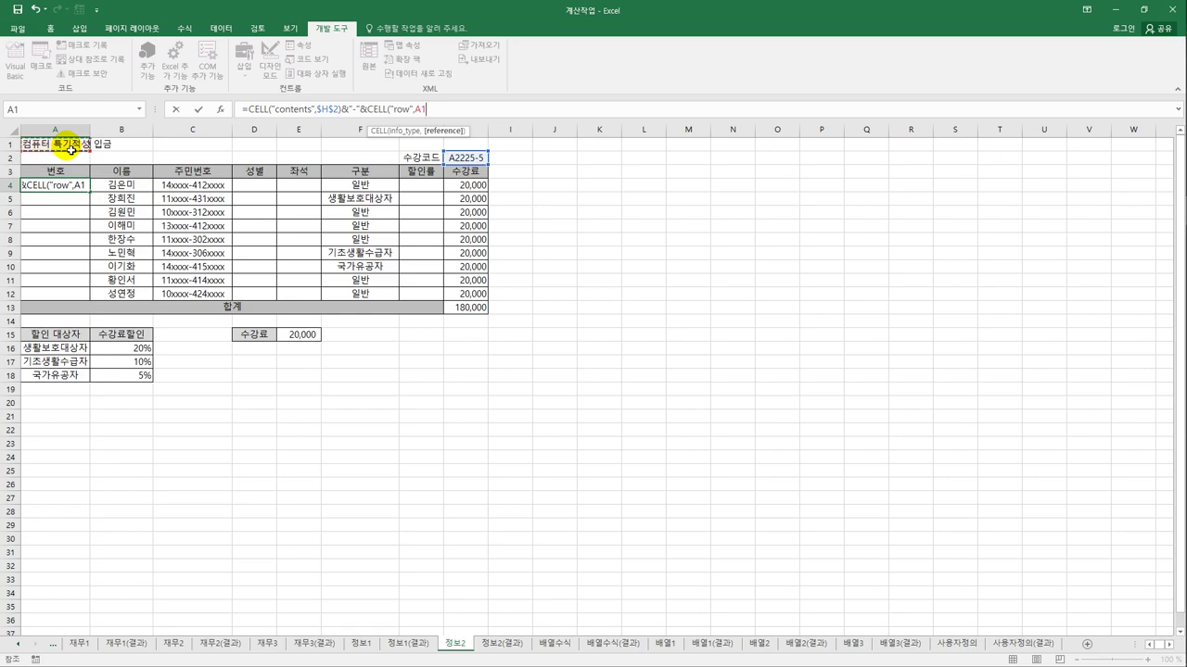
pyautogui.write(')')
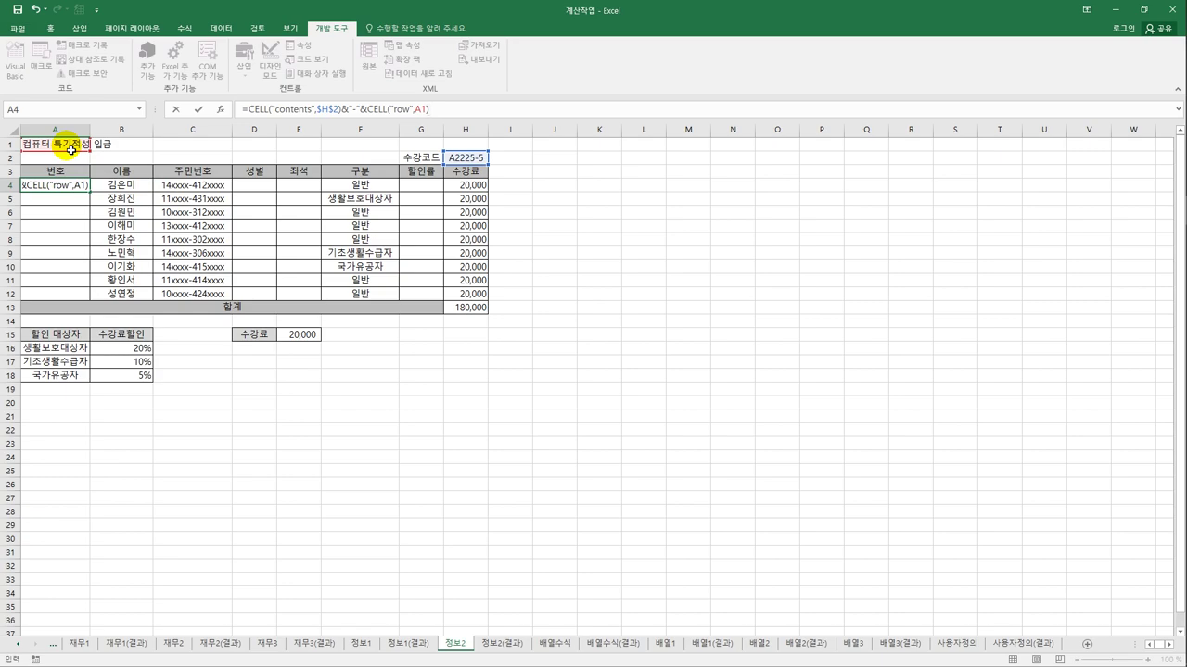
pyautogui.press('Return')
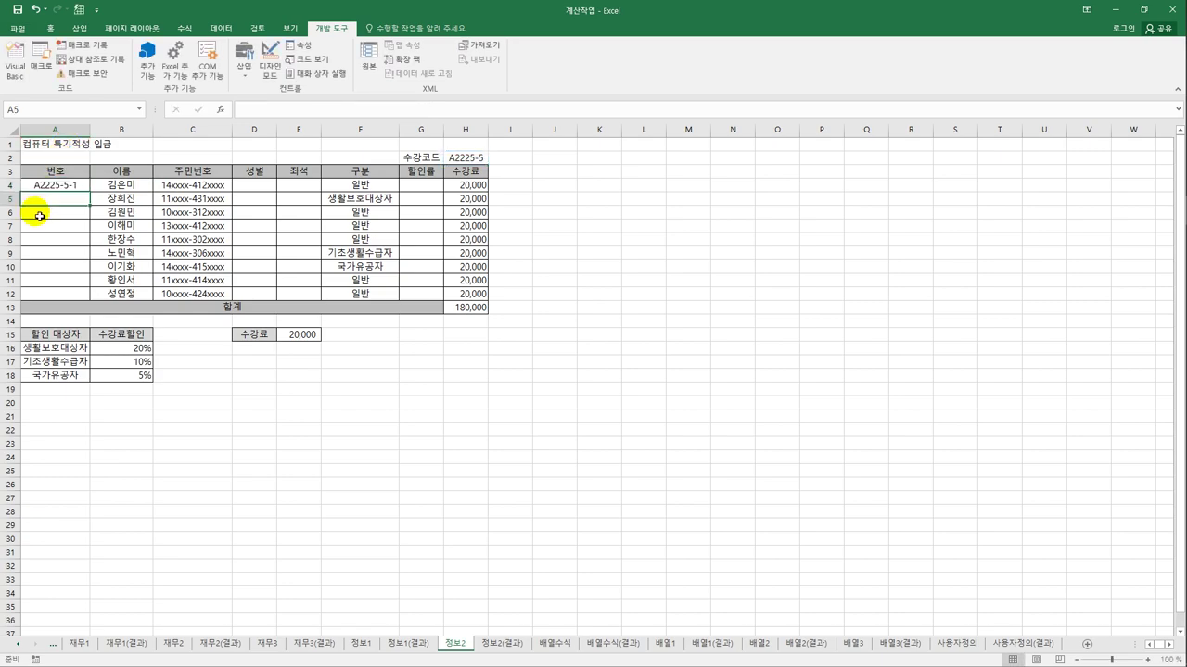
pyautogui.click(48, 188)
pyautogui.moveTo(90, 192); pyautogui.dragTo(85, 306)
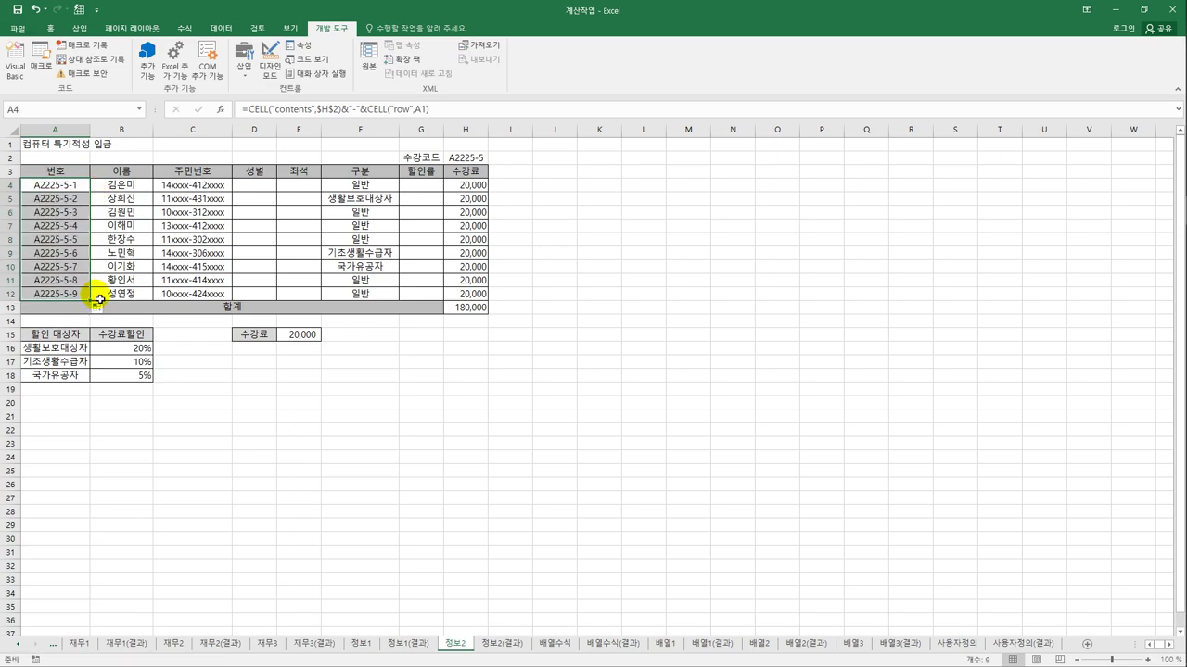
# - Enter =MID(C4,8,1) in the 성별 cell D4 to extract the gender digit of the 주민번호, and fill it down to D12
pyautogui.click(258, 189)
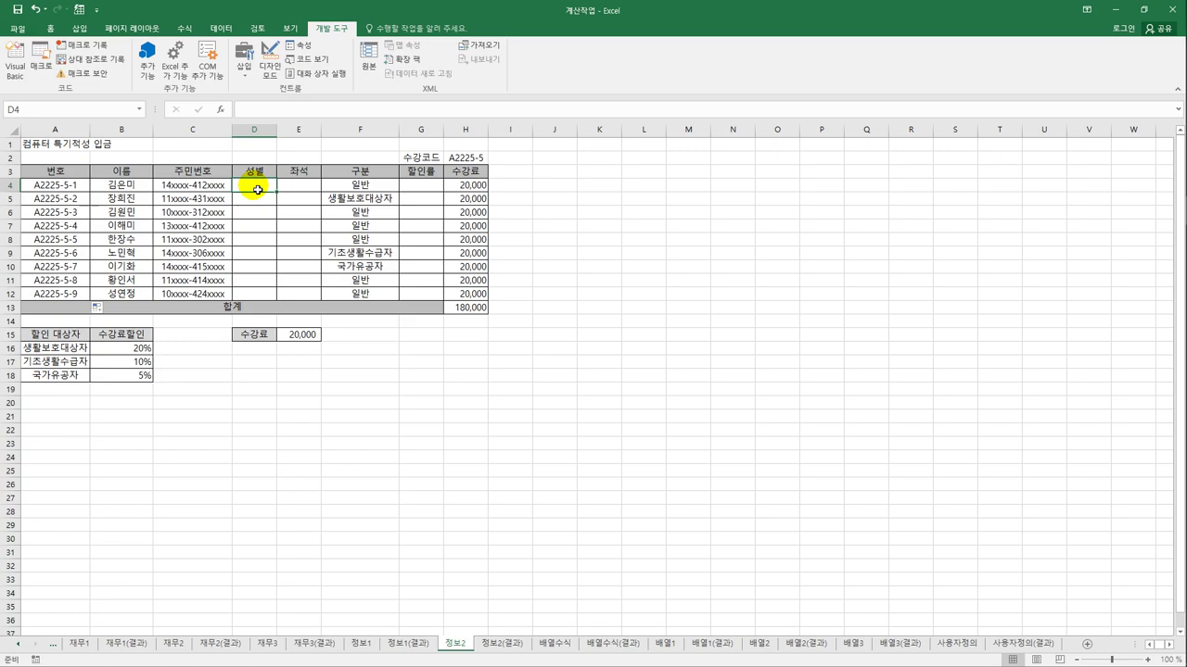
pyautogui.moveTo(201, 187); pyautogui.dragTo(189, 297)
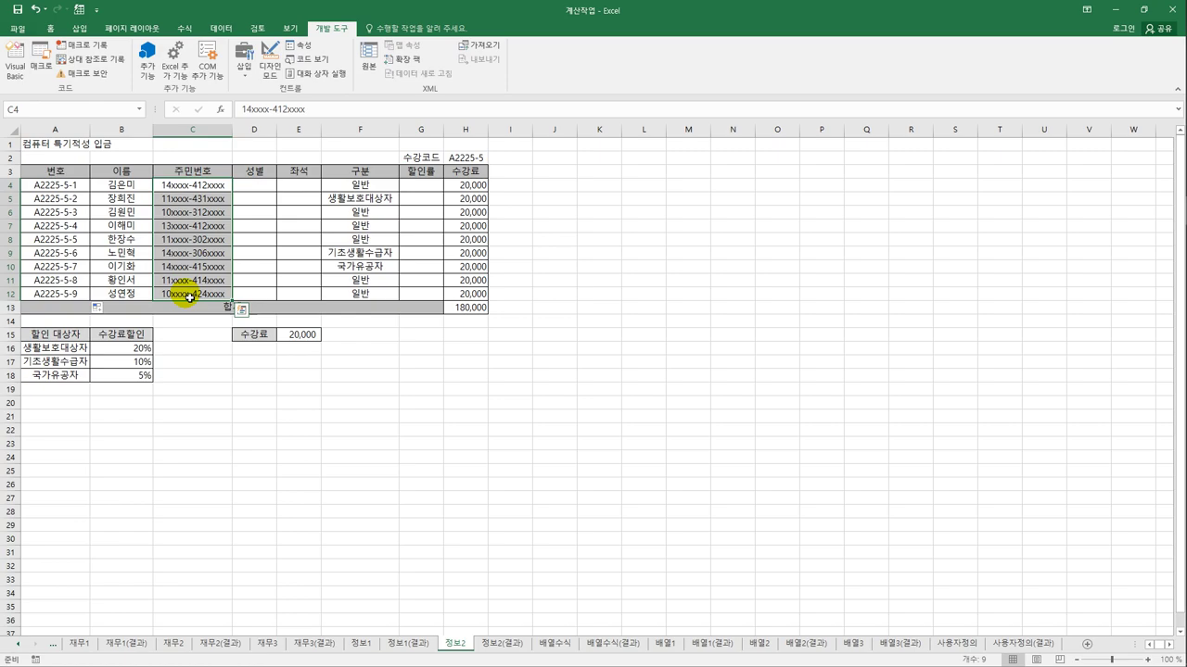
pyautogui.click(264, 192)
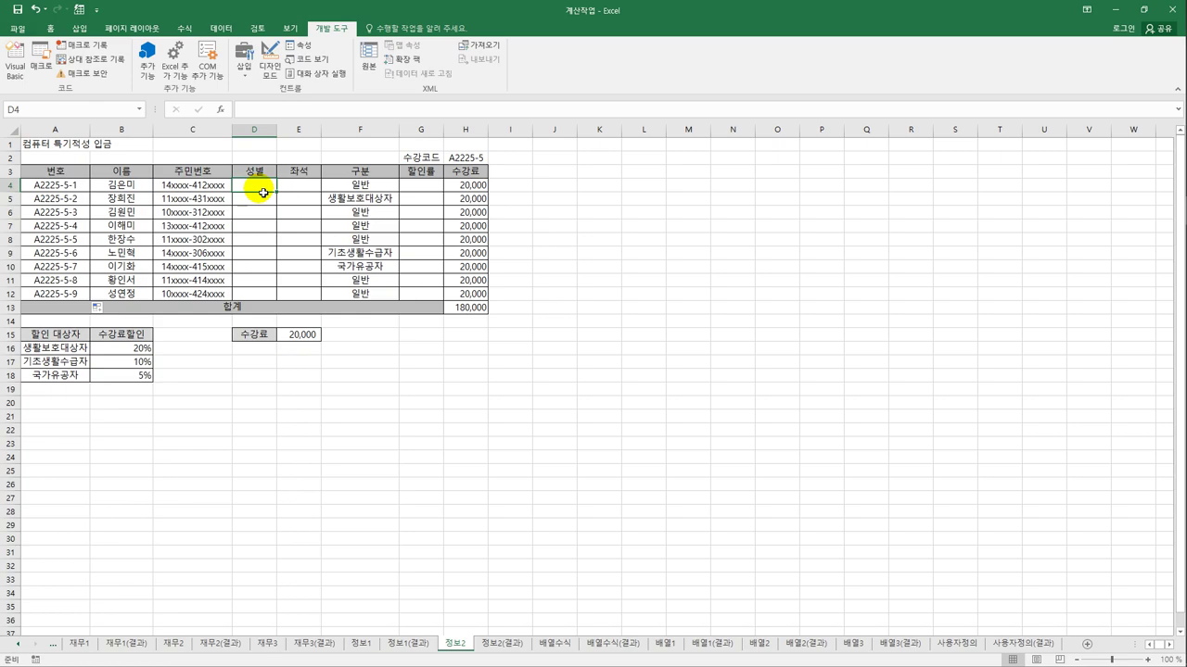
pyautogui.write('=mi')
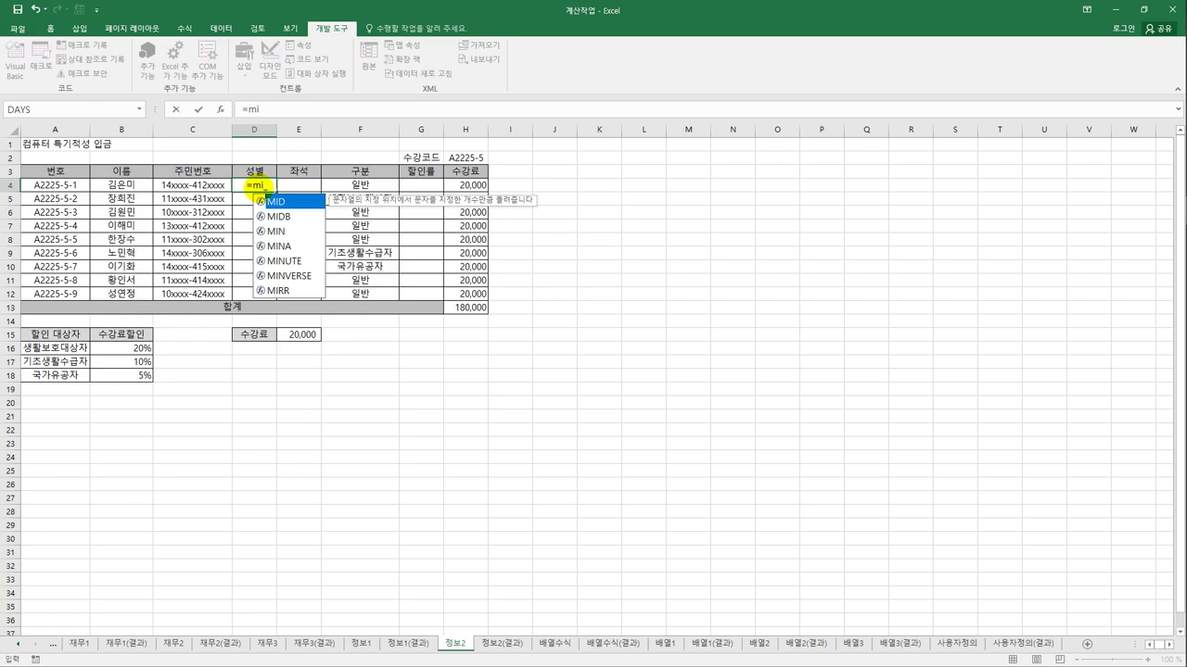
pyautogui.press('Tab')
pyautogui.click(215, 190)
pyautogui.write(',8,1)')
pyautogui.hotkey('ctrl', 'Return')
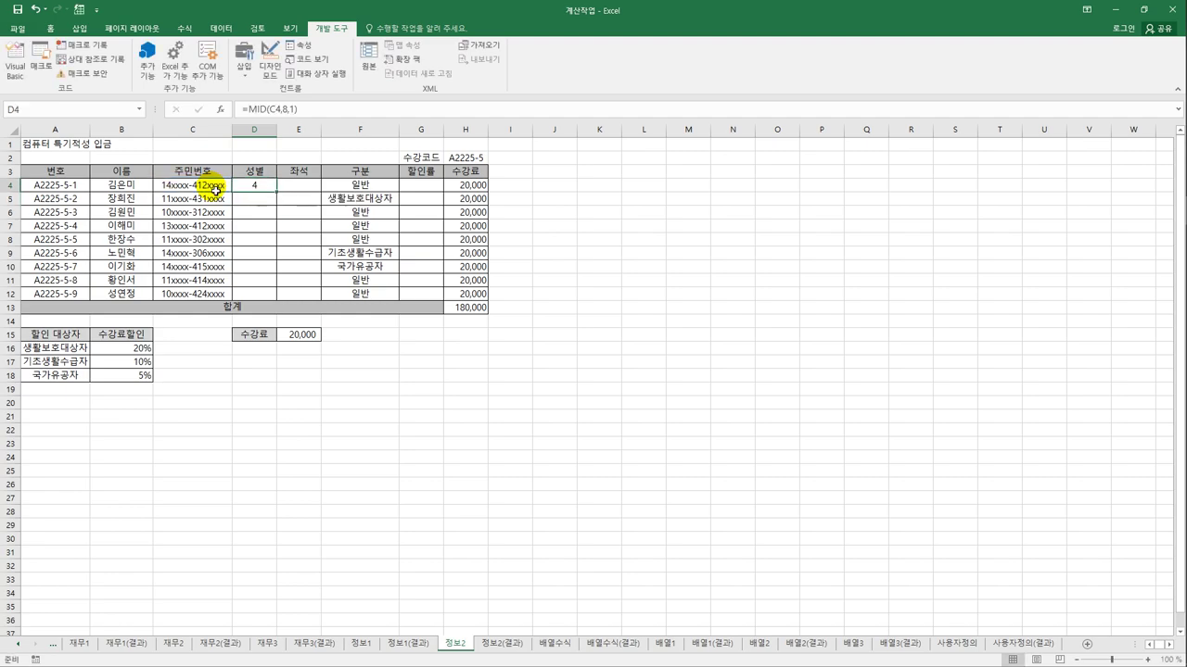
pyautogui.moveTo(276, 192); pyautogui.dragTo(273, 297)
# - Wrap D4's MID formula in an ISODD test as the condition of an IF function: IF(ISODD(MID(C4,8,1))
pyautogui.click(259, 188)
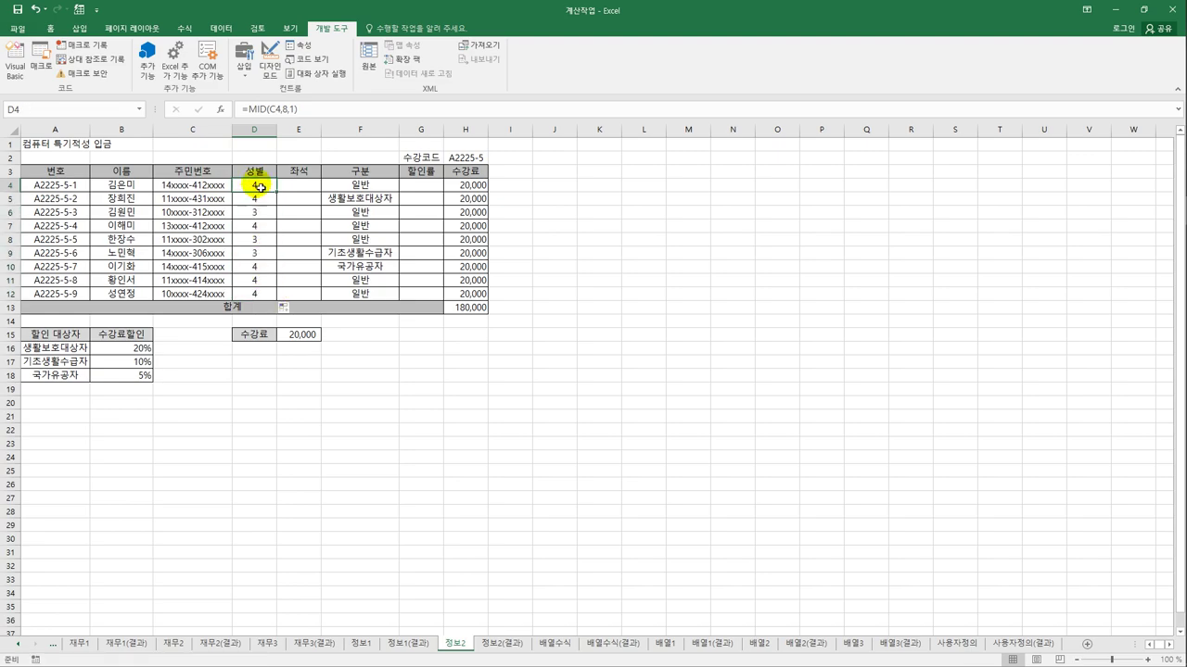
pyautogui.click(246, 109)
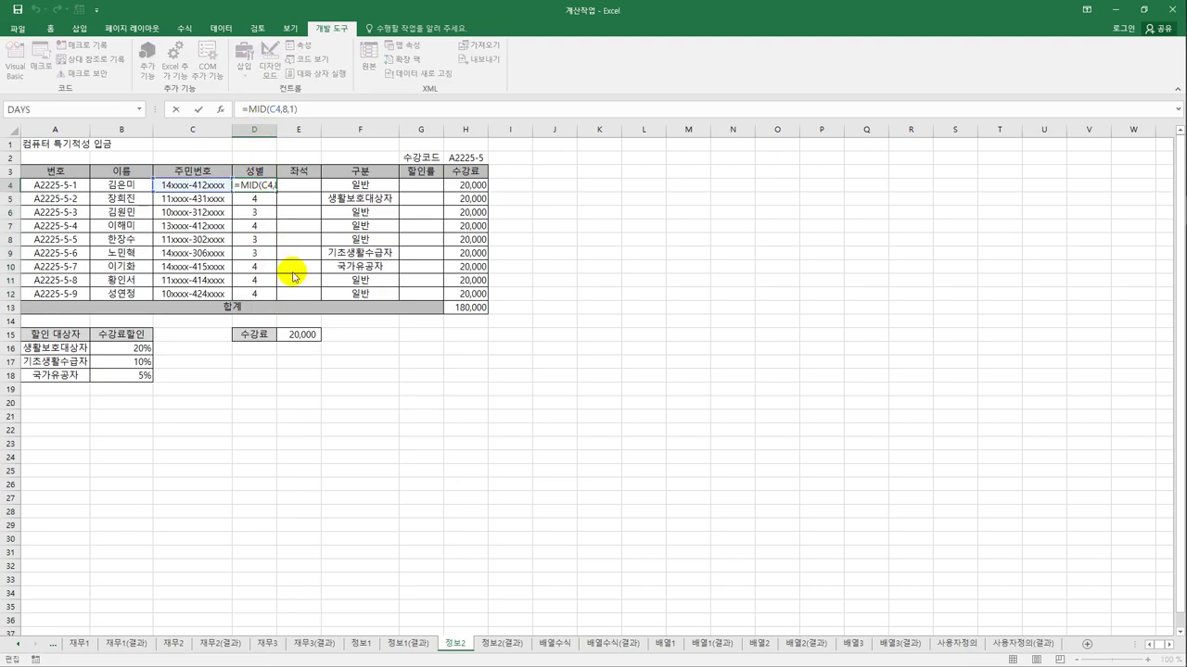
pyautogui.write('if(')
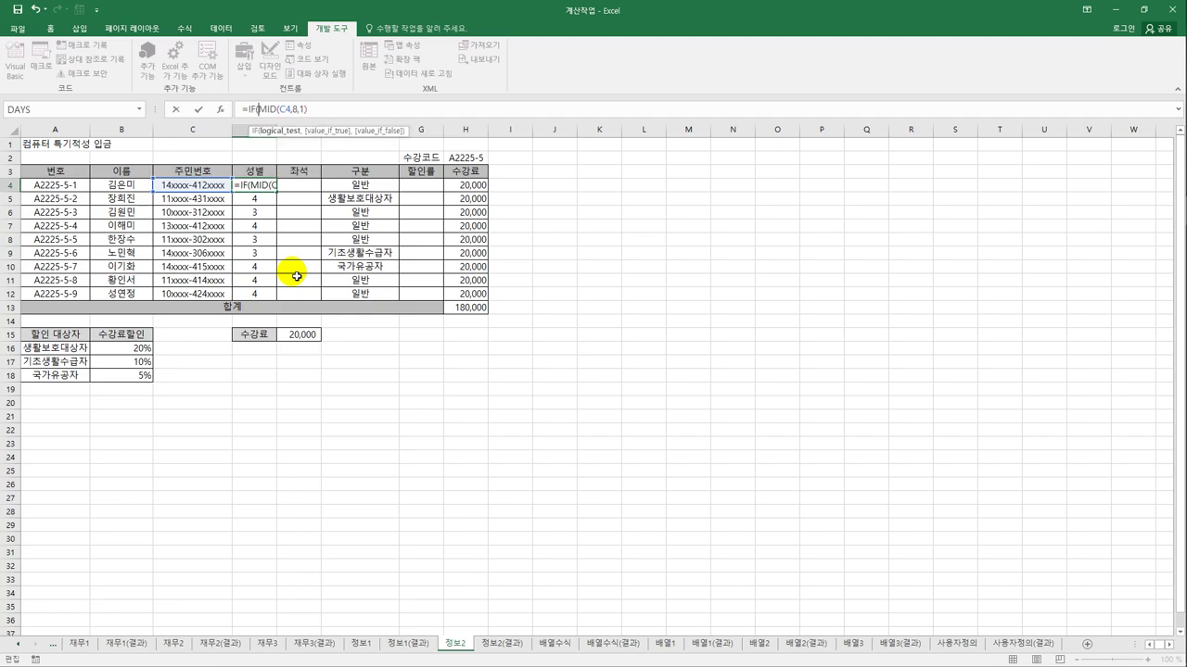
pyautogui.write('is')
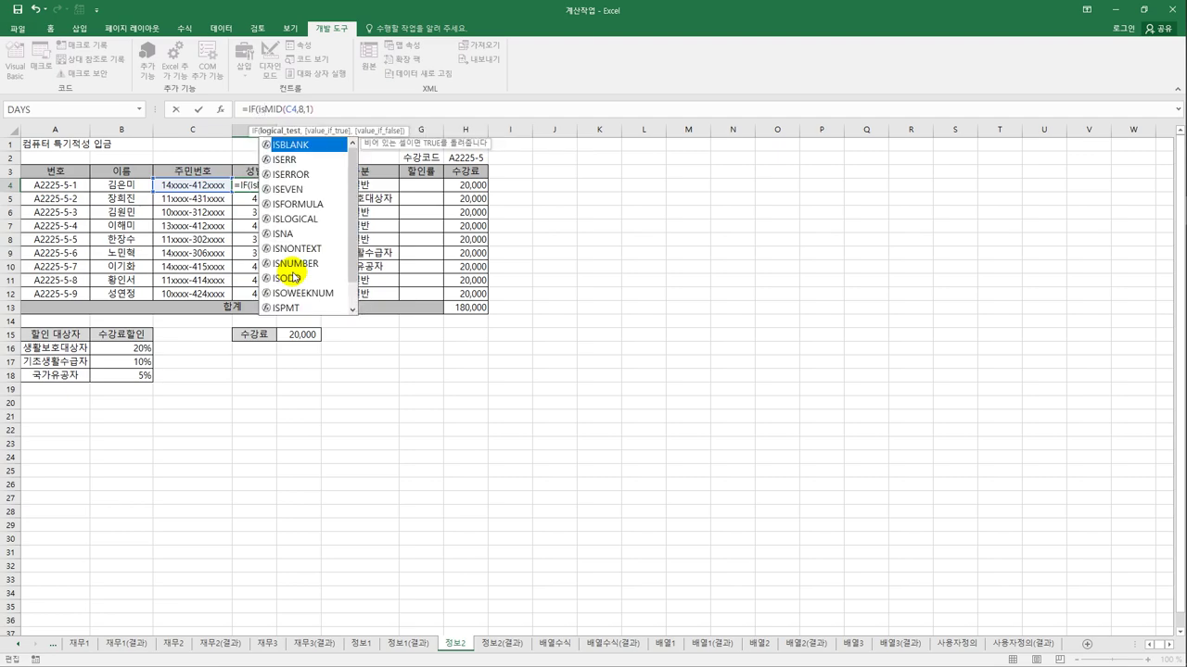
pyautogui.press('Down')
pyautogui.press('Down')
pyautogui.press('Down')
pyautogui.press('Down')
pyautogui.press('Down')
pyautogui.press('Down')
pyautogui.press('Down')
pyautogui.press('Down')
pyautogui.press('Down')
pyautogui.press('Down')
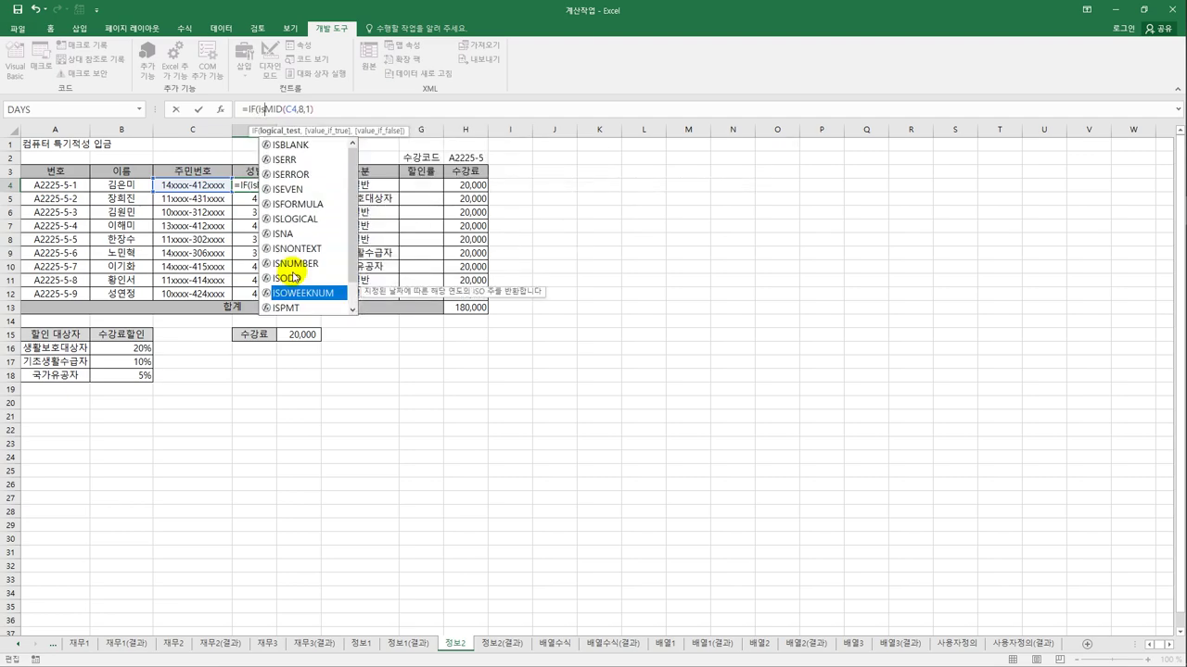
pyautogui.press('Up')
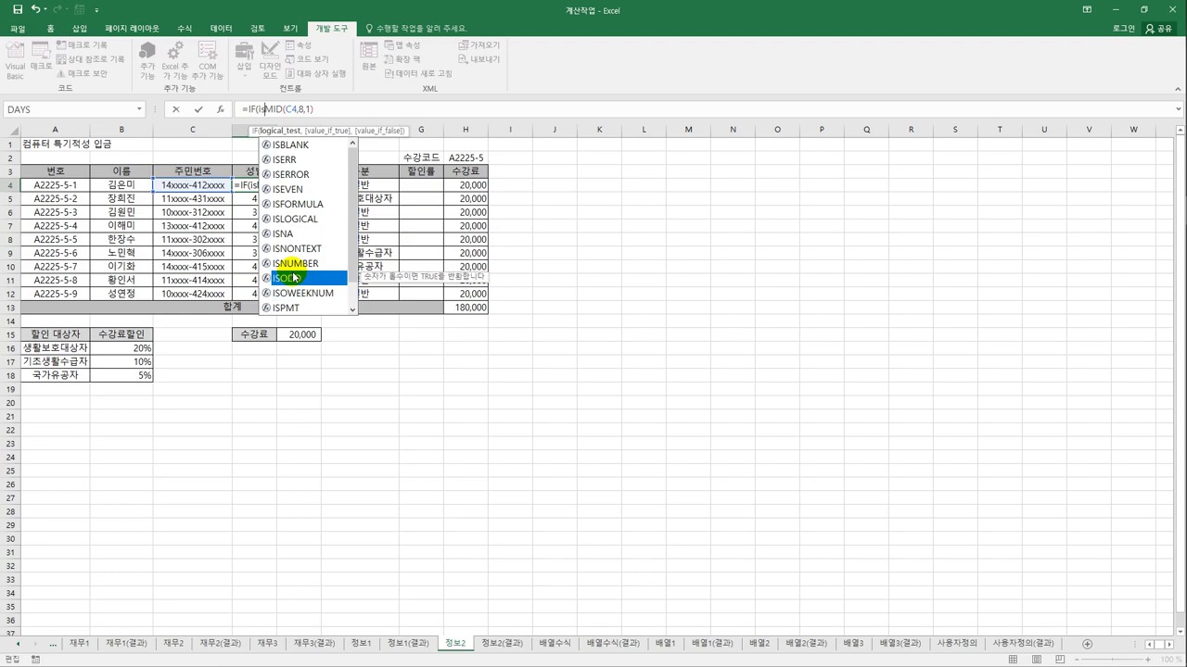
pyautogui.press('Tab')
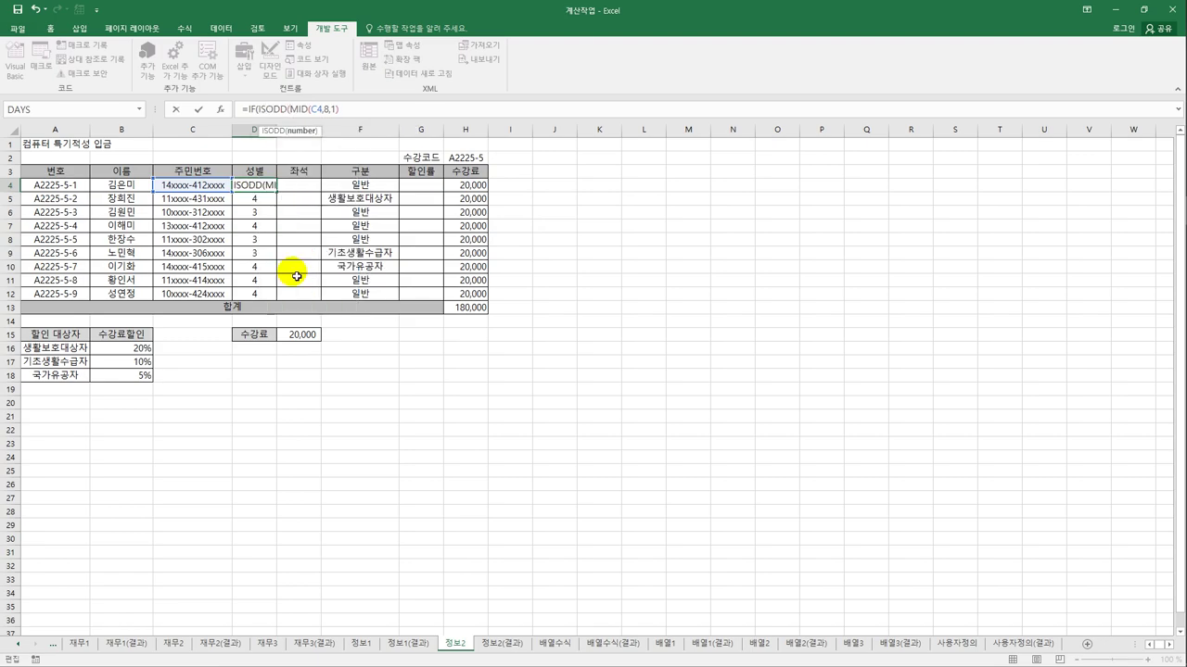
pyautogui.click(350, 115)
pyautogui.write(')')
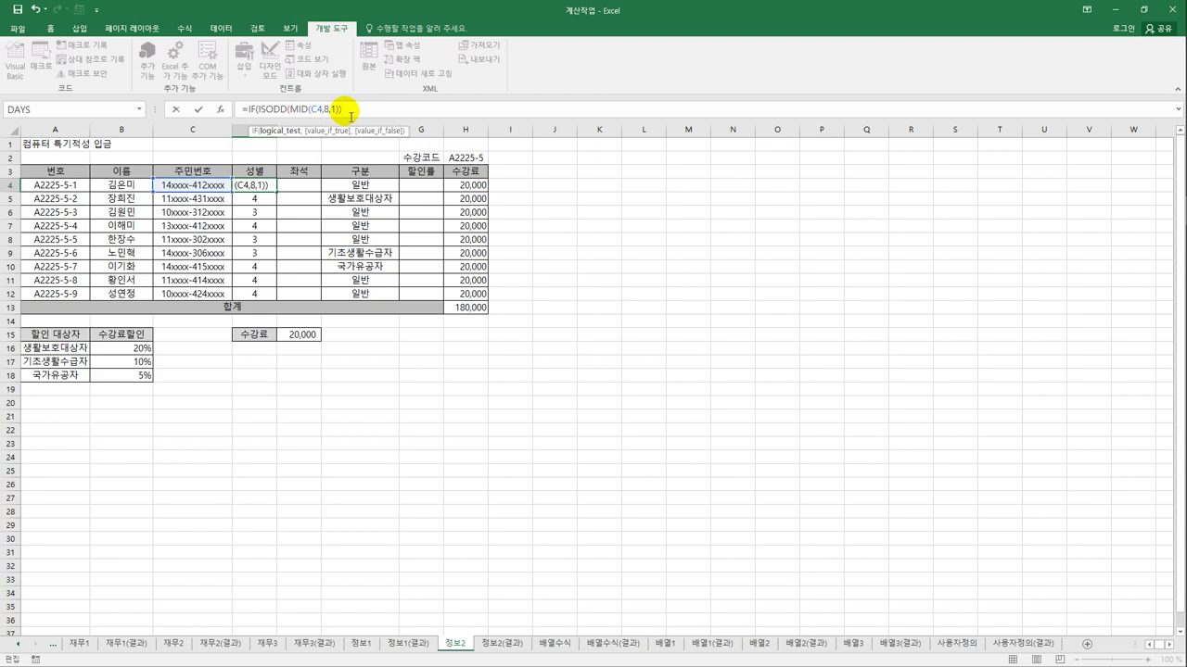
# - Complete D4's IF with "남" for odd and "여" otherwise, and fill the formula down to D12
pyautogui.write(',')
pyautogui.write('"남')
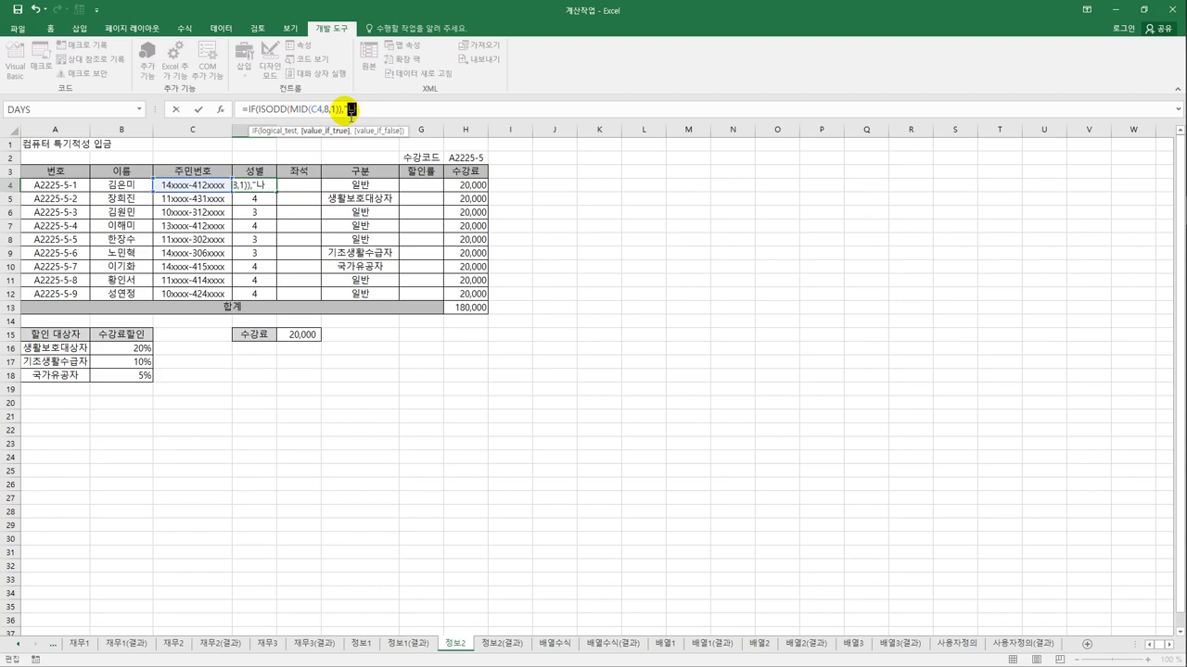
pyautogui.write('","여"')
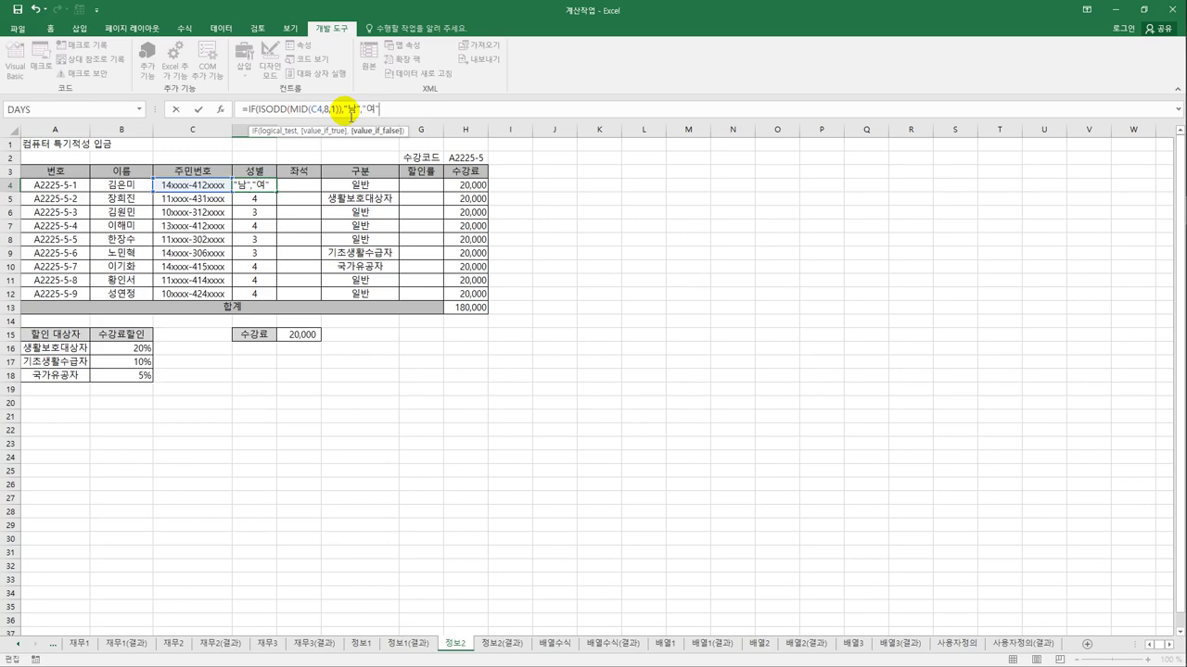
pyautogui.write(')')
pyautogui.press('Return')
pyautogui.press('Up')
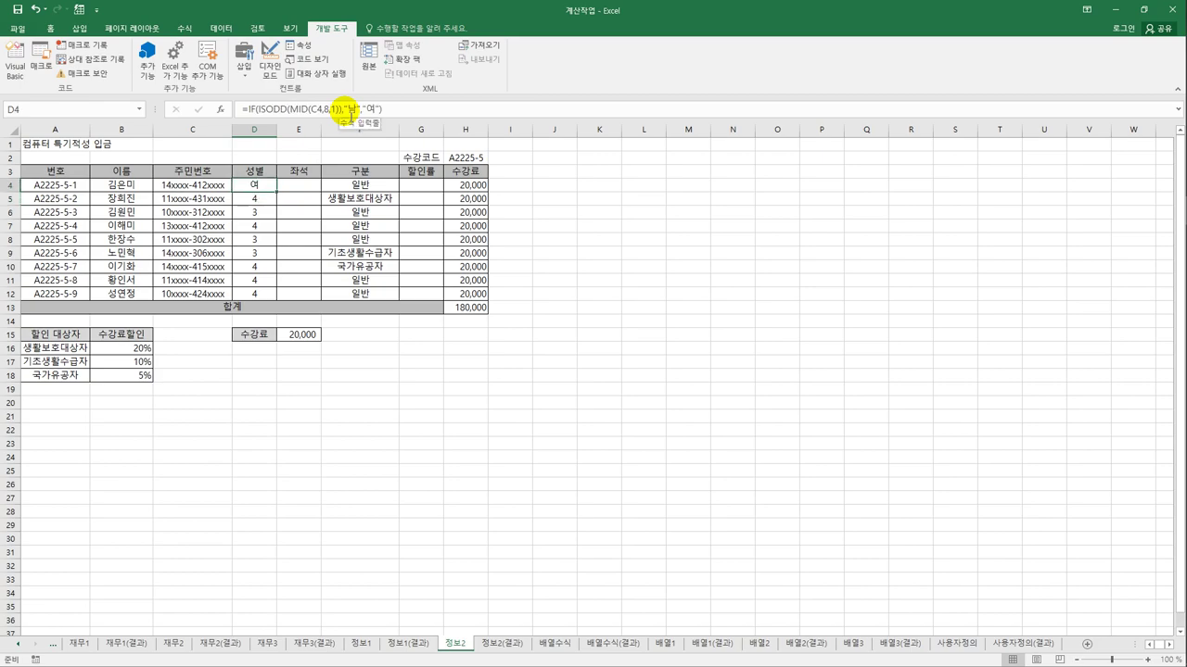
pyautogui.moveTo(276, 191); pyautogui.dragTo(276, 301)
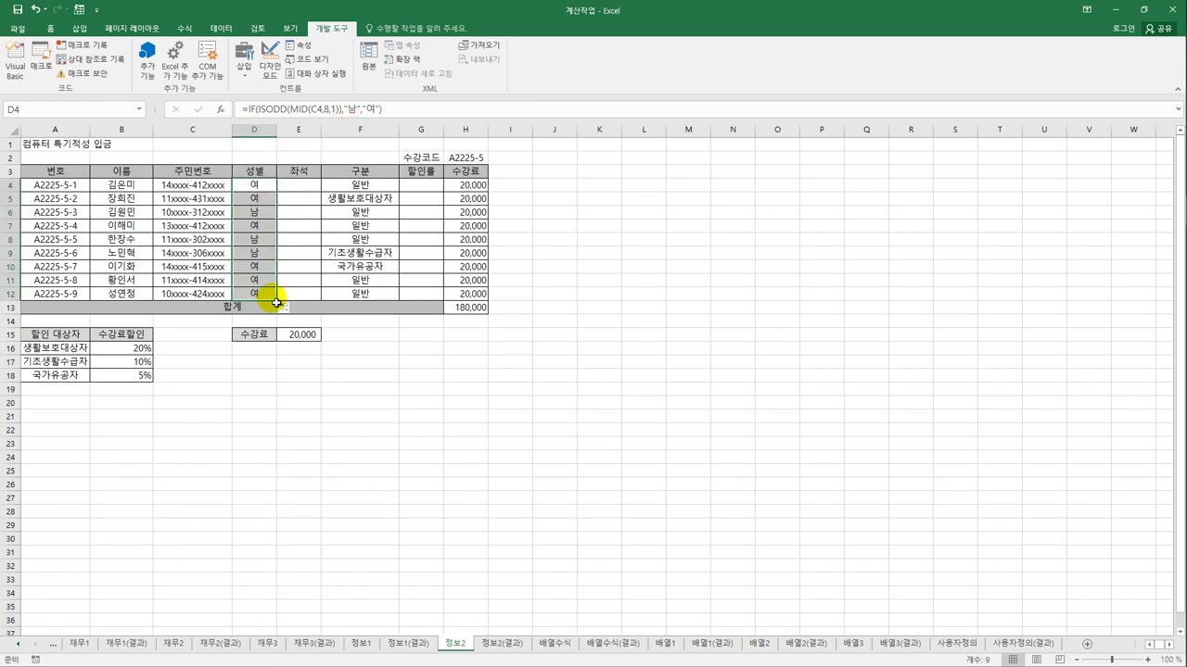
# - Enter =LEFT(C4,2) in the 좌석 cell E4 to extract the first two digits of the 주민번호
pyautogui.click(314, 187)
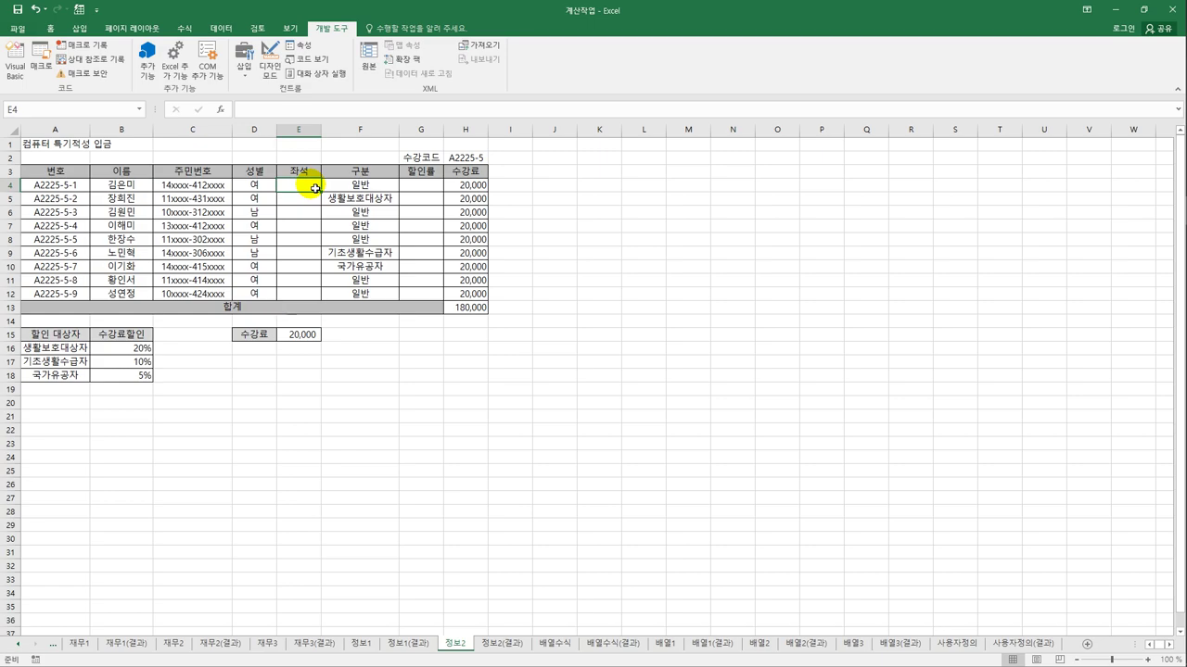
pyautogui.write('=ㄷ')
pyautogui.press('BackSpace')
pyautogui.press('Hangul')
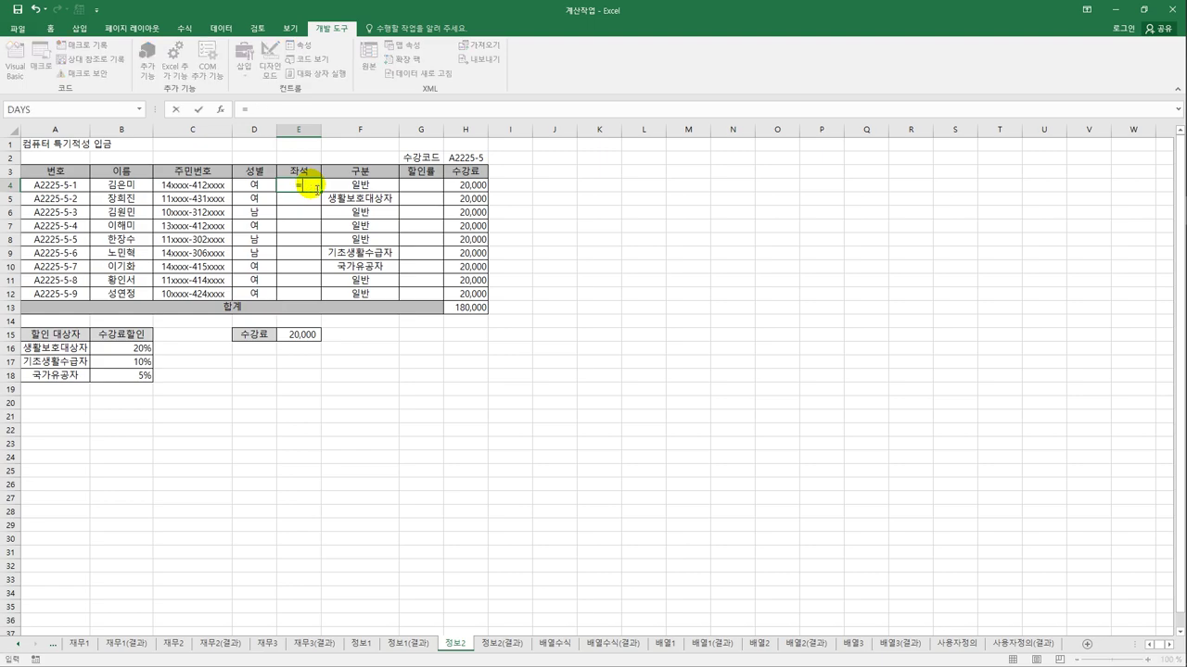
pyautogui.write('left(')
pyautogui.press('Left')
pyautogui.press('Left')
pyautogui.write(',2')
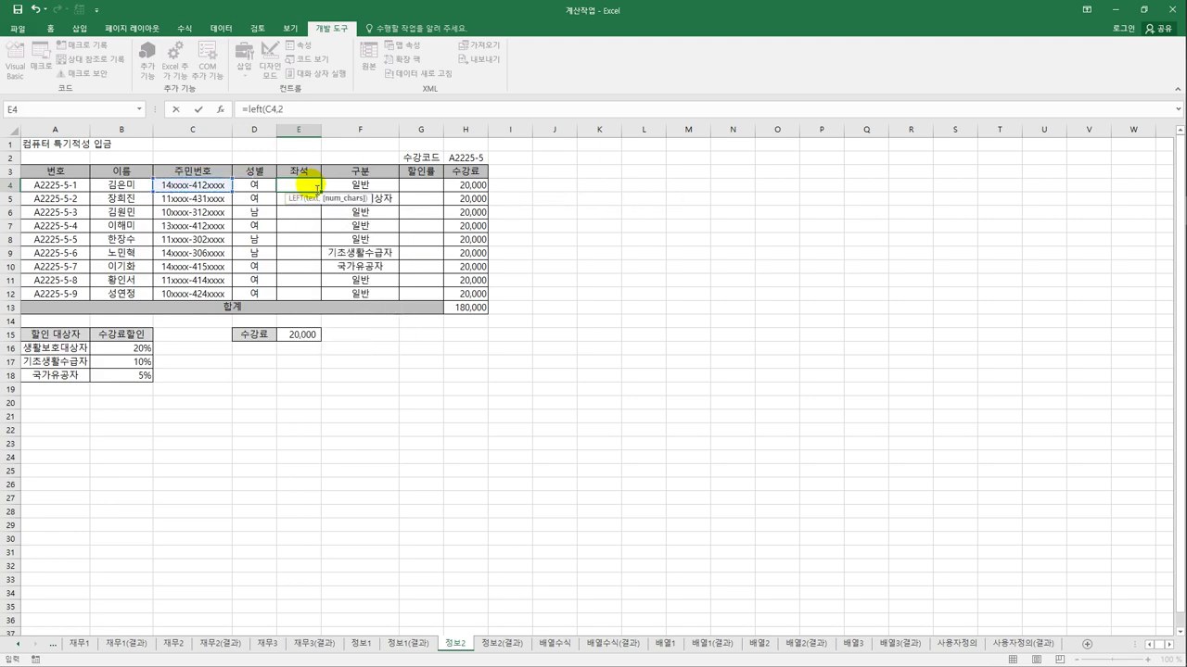
pyautogui.hotkey('ctrl', 'Return')
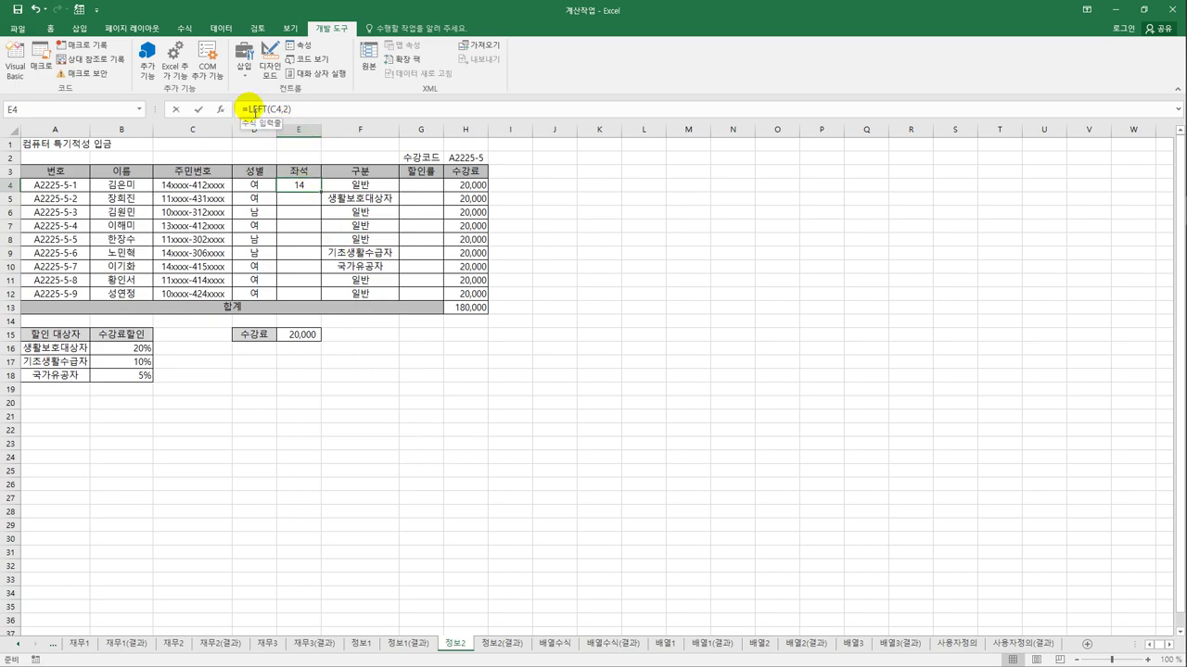
# - Nest E4's LEFT formula inside IF and ISEVEN so the formula begins =IF(ISEVEN(LEFT(C4,2)
pyautogui.click(248, 110)
pyautogui.write('if(is')
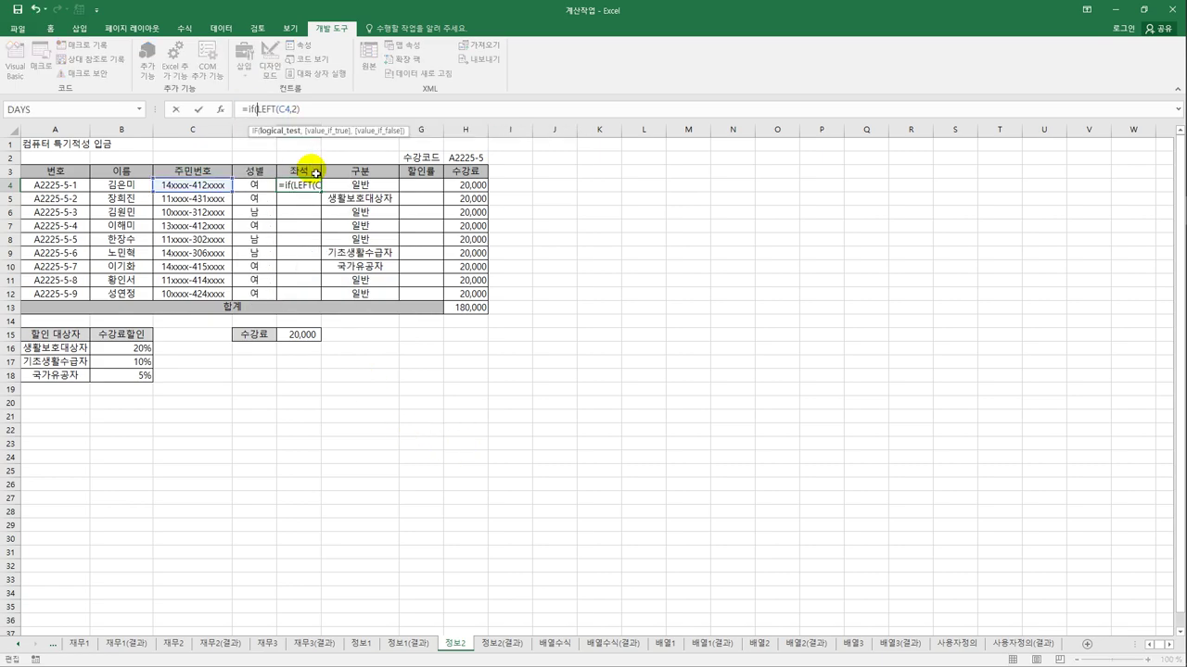
pyautogui.write('e')
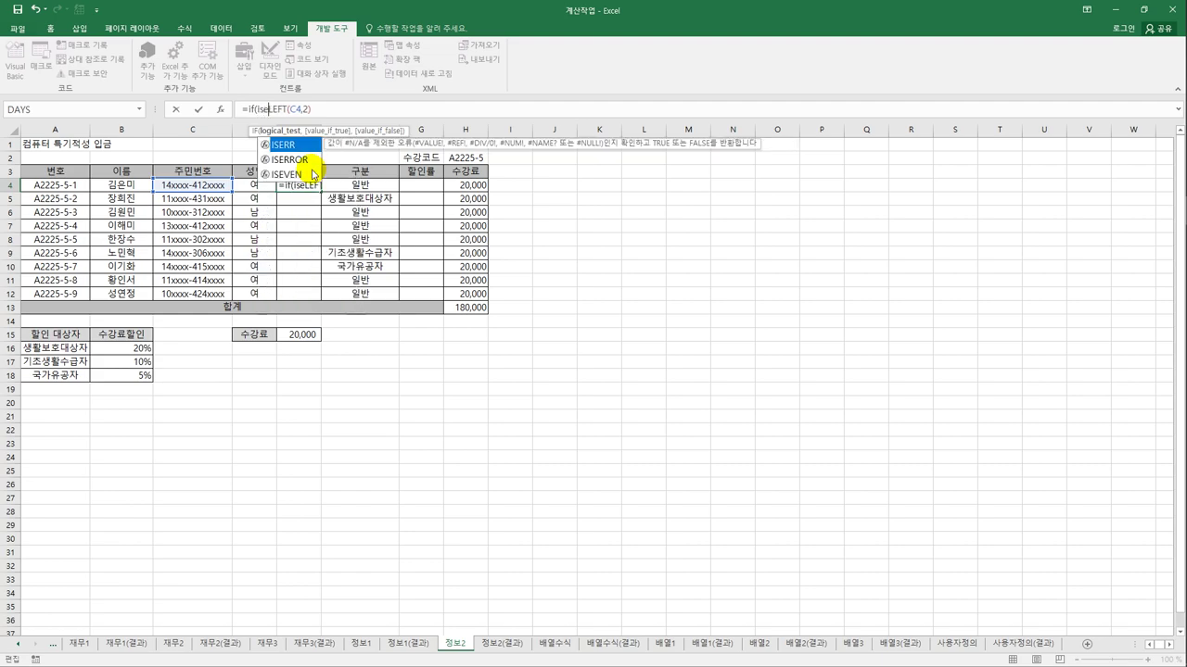
pyautogui.click(313, 174)
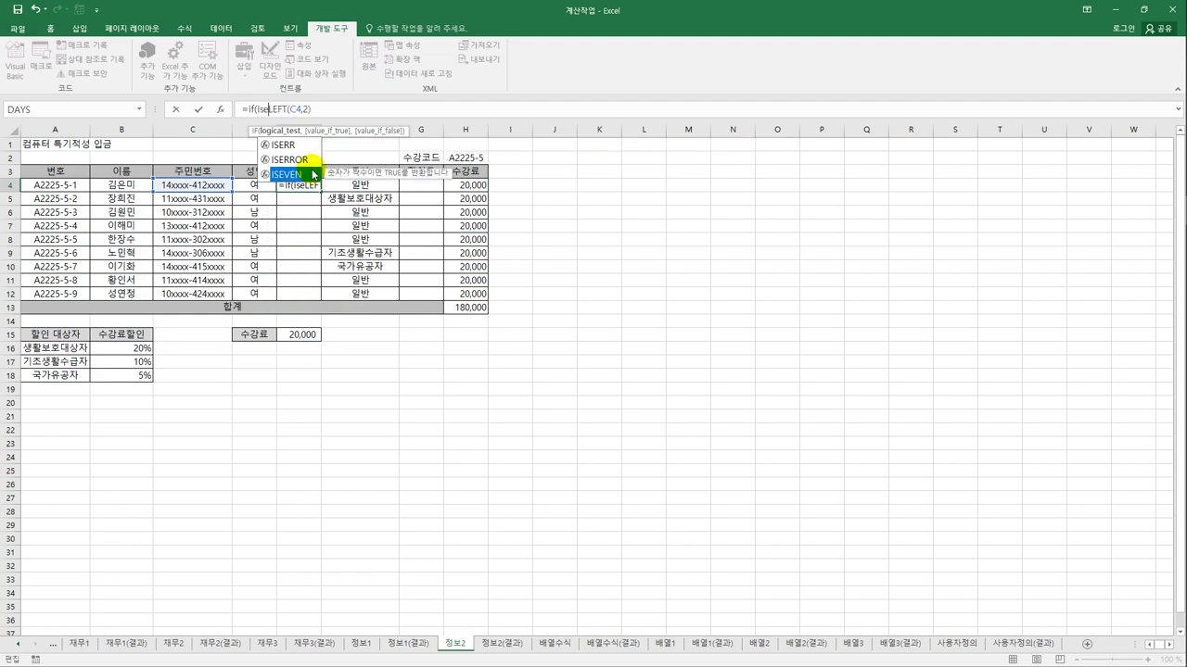
pyautogui.doubleClick(313, 174)
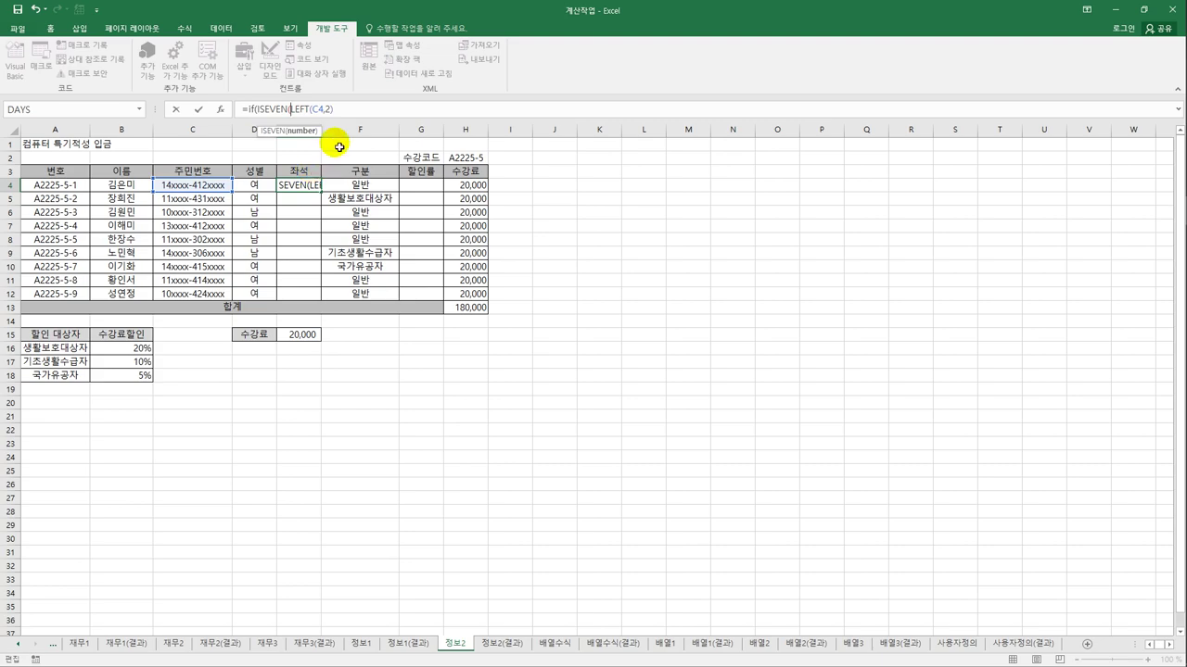
# - Complete E4 as =IF(ISEVEN(LEFT(C4,2)),"2분단","1분단") and fill it down to E12
pyautogui.click(351, 112)
pyautogui.write('),"2ㅇ')
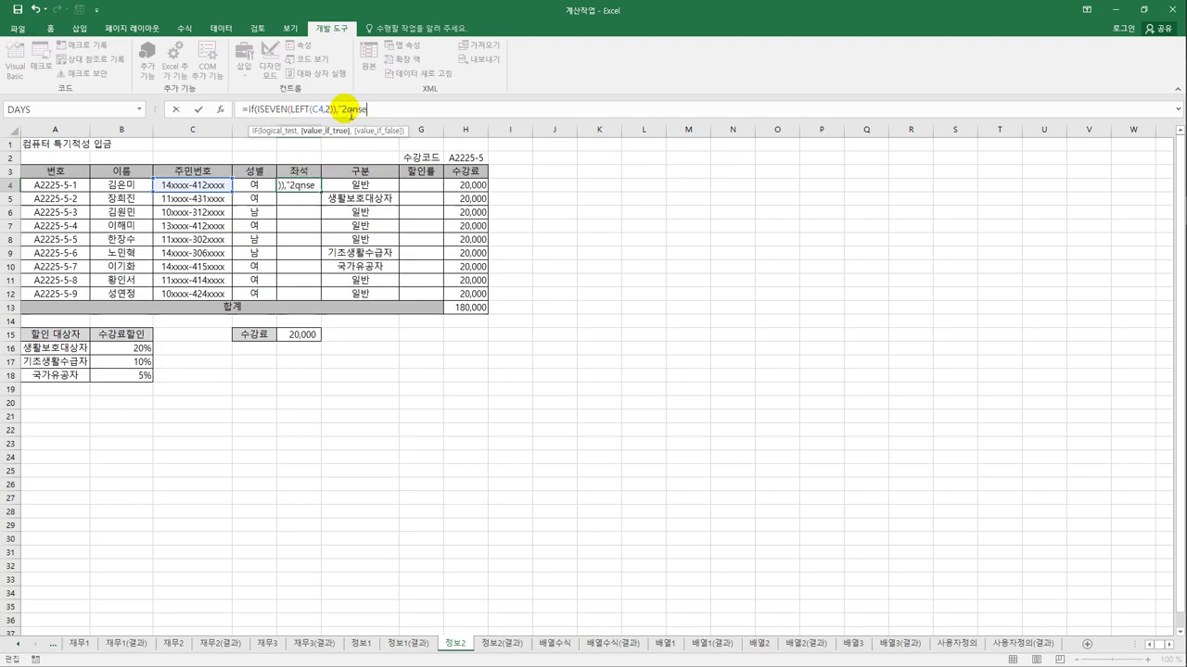
pyautogui.press('BackSpace')
pyautogui.write('분단","1')
pyautogui.write('분단")')
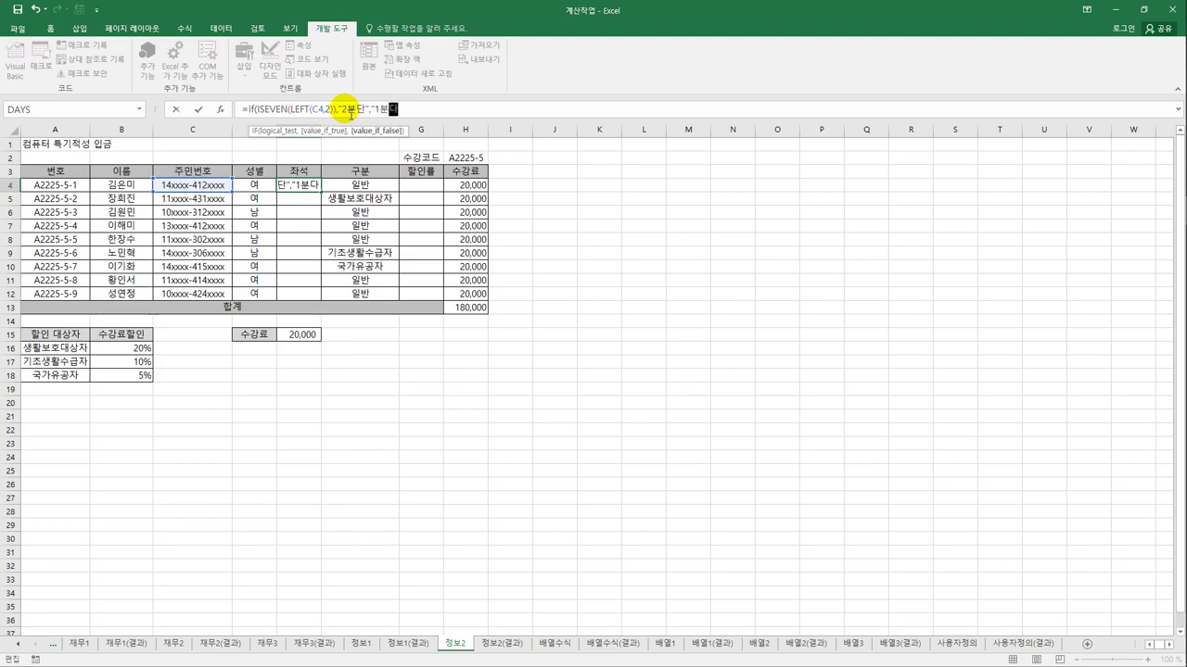
pyautogui.write(')')
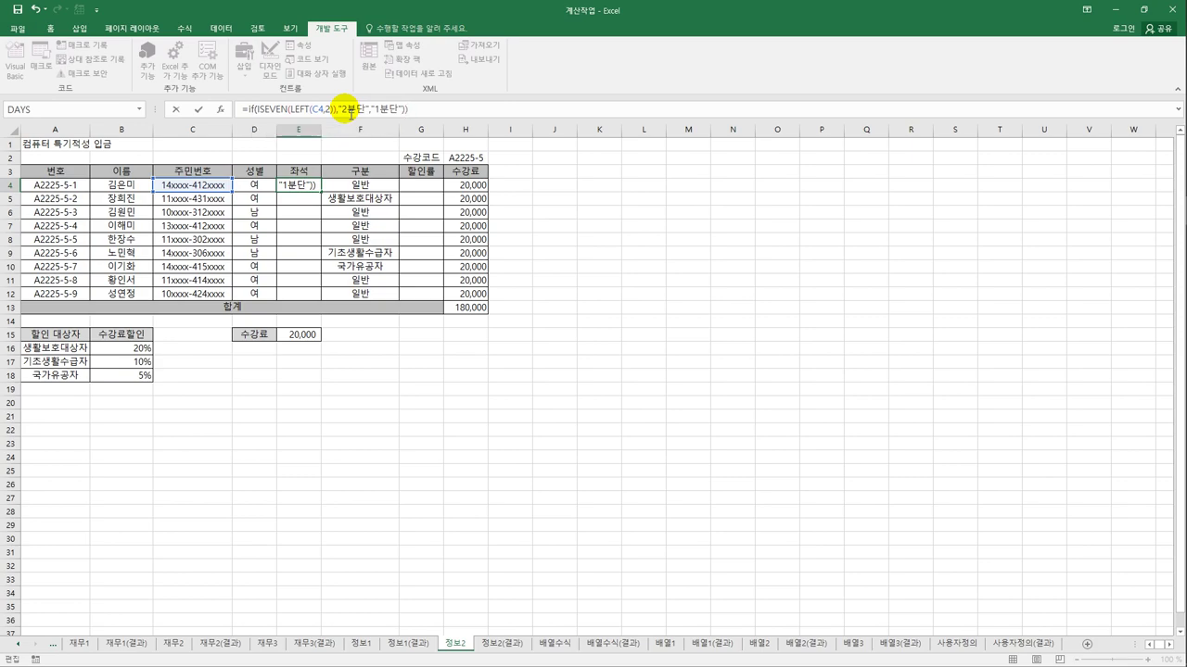
pyautogui.press('BackSpace')
pyautogui.press('Return')
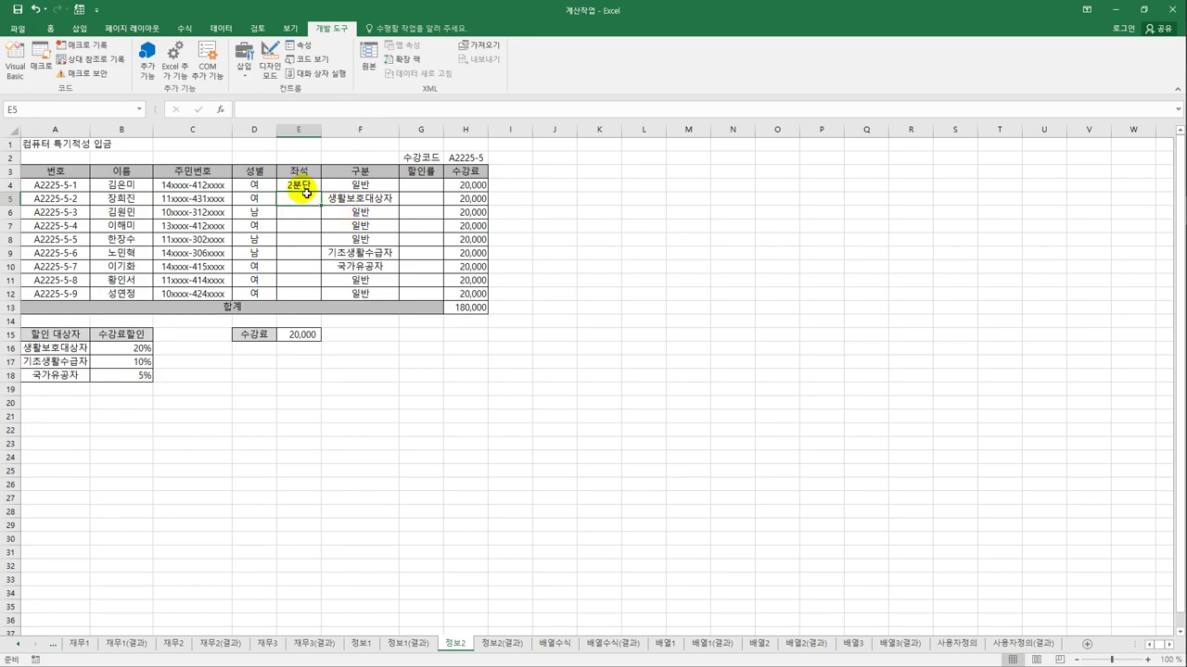
pyautogui.click(310, 185)
pyautogui.moveTo(321, 191); pyautogui.dragTo(317, 298)
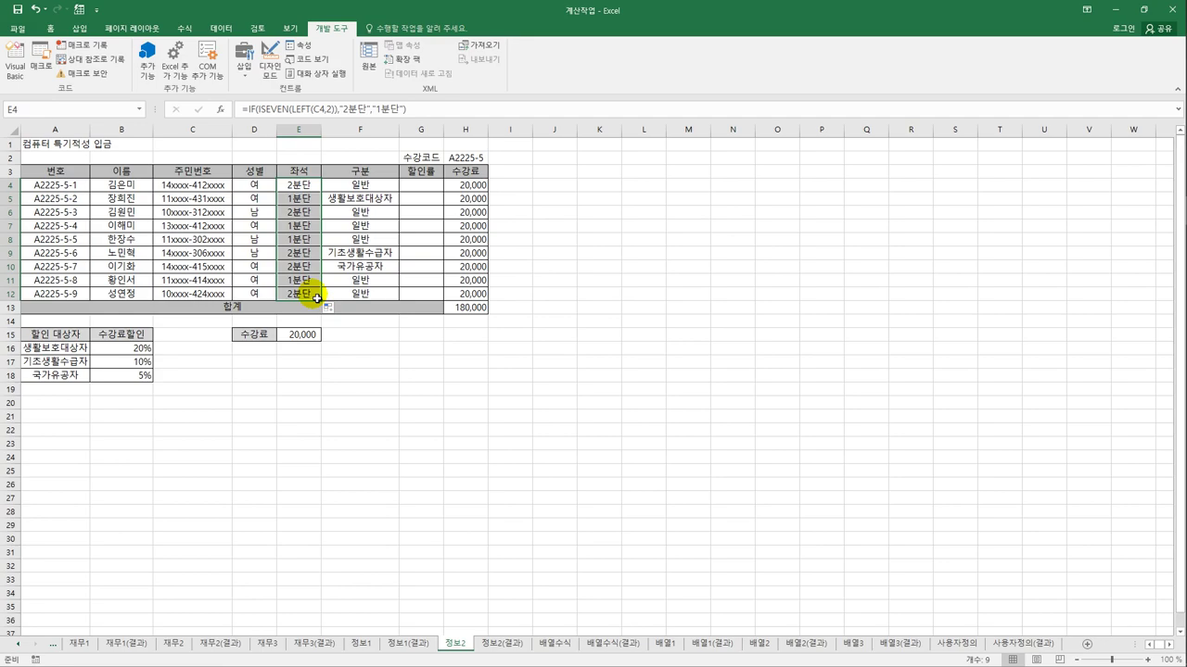
# - Start a VLOOKUP formula in the first 할인률 cell G4 with the 구분 cell F4 as the lookup value
pyautogui.click(423, 189)
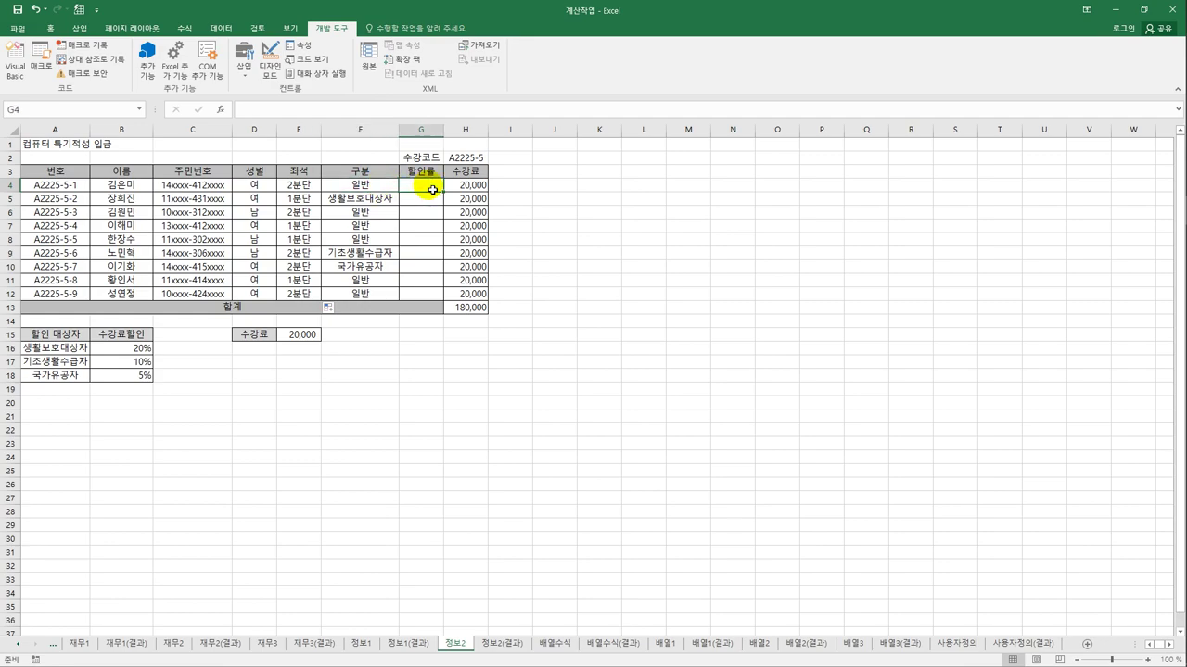
pyautogui.moveTo(65, 335); pyautogui.dragTo(129, 379)
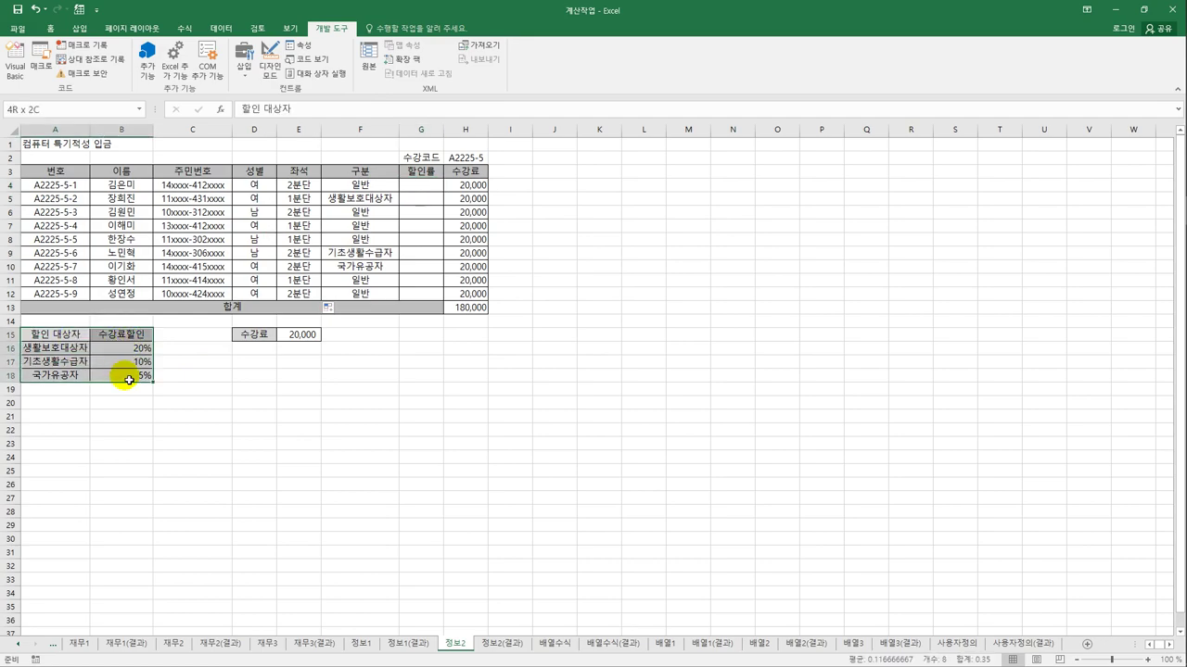
pyautogui.click(426, 189)
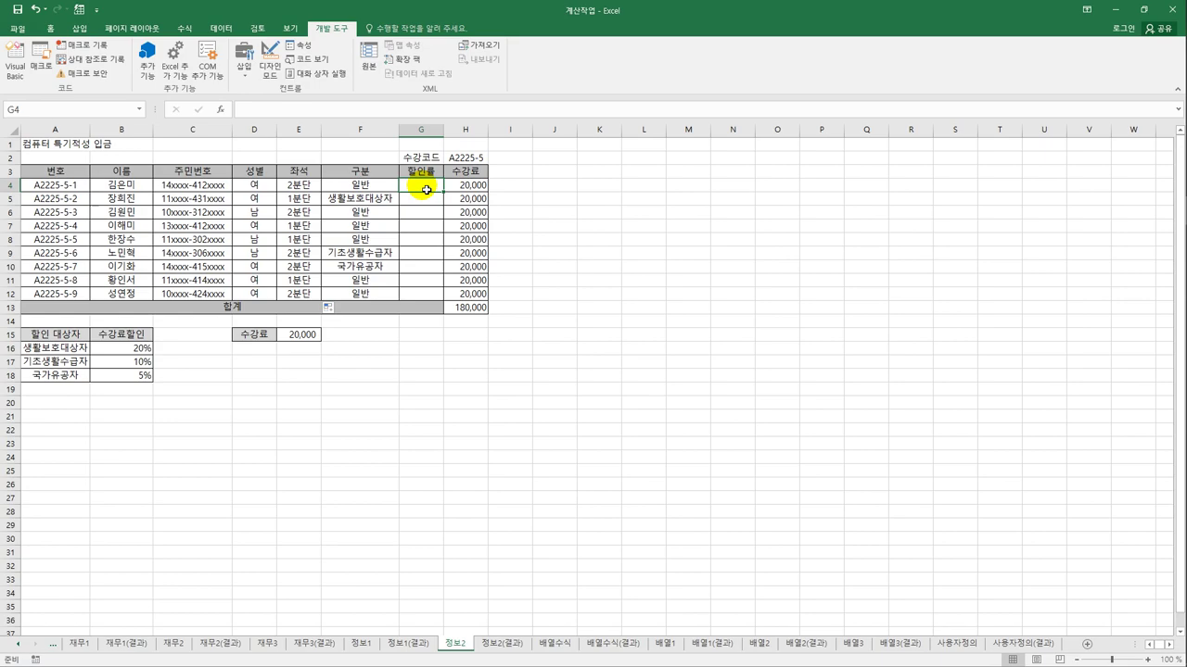
pyautogui.write('=피')
pyautogui.press('BackSpace')
pyautogui.write('v')
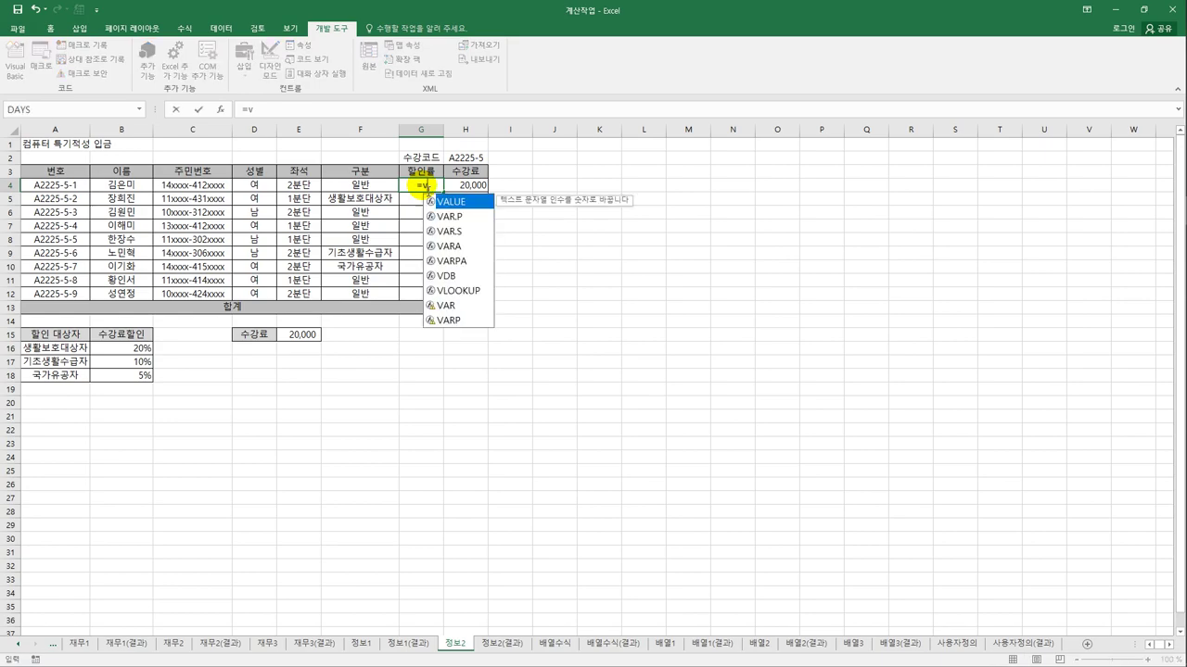
pyautogui.write('l')
pyautogui.press('Tab')
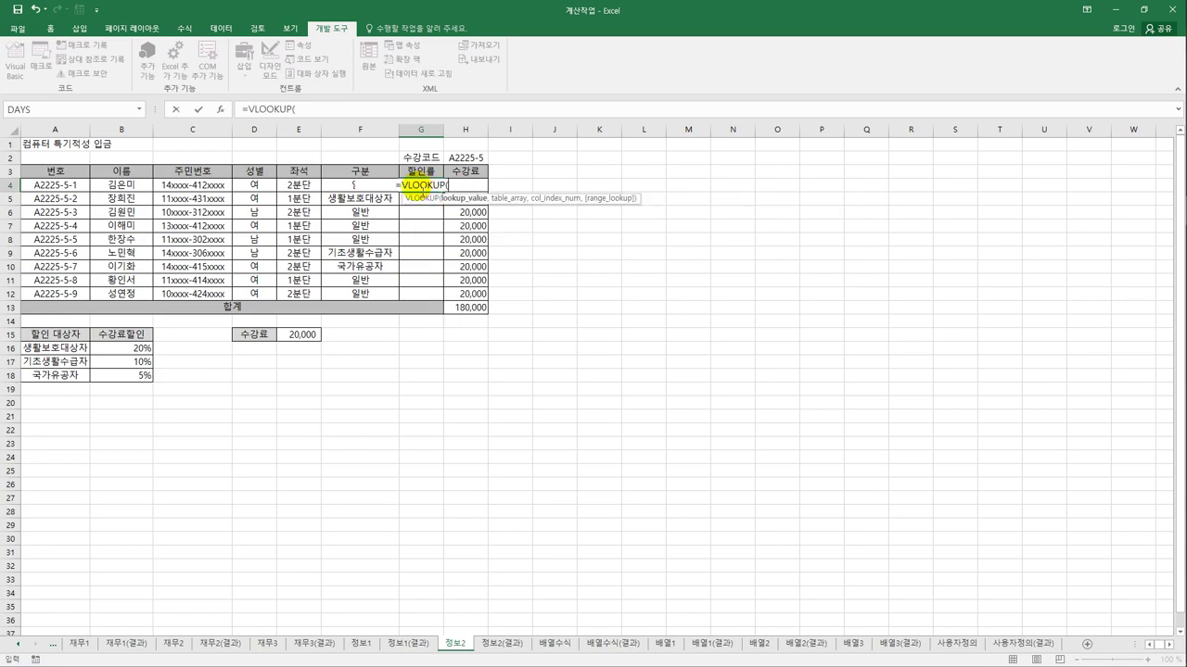
pyautogui.click(337, 187)
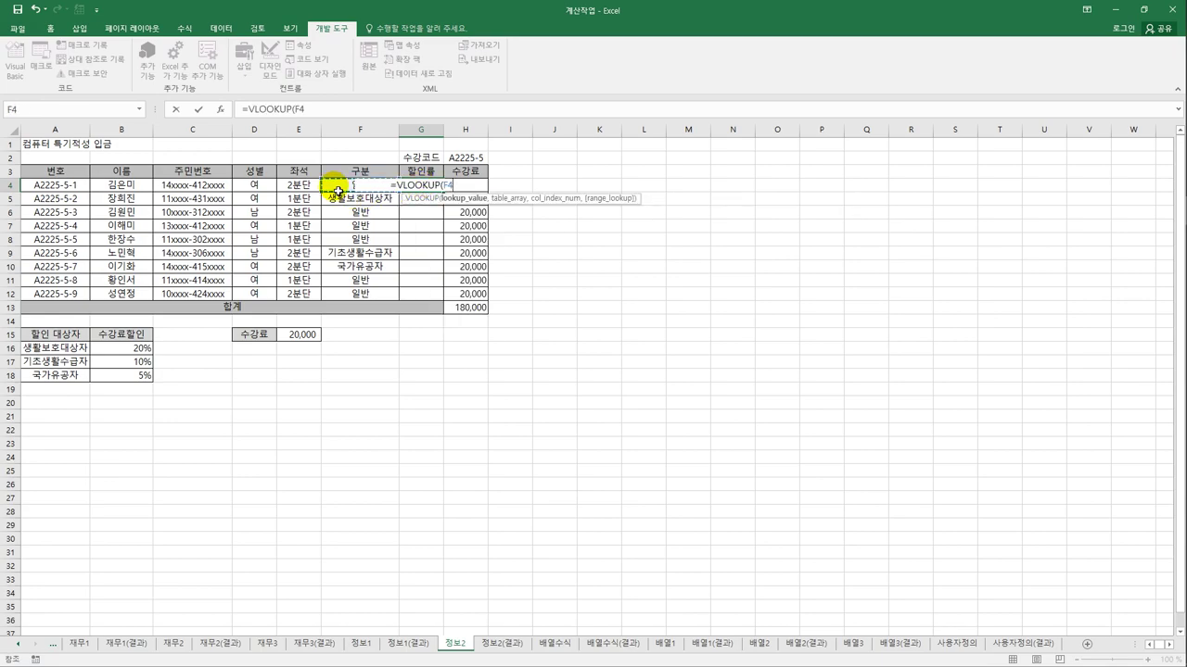
# - Complete G4 as =VLOOKUP(F4,$A$16:$B$18,2,0) and fill it down to G12
pyautogui.write(',')
pyautogui.moveTo(58, 349); pyautogui.dragTo(121, 375)
pyautogui.press('F4')
pyautogui.write(',')
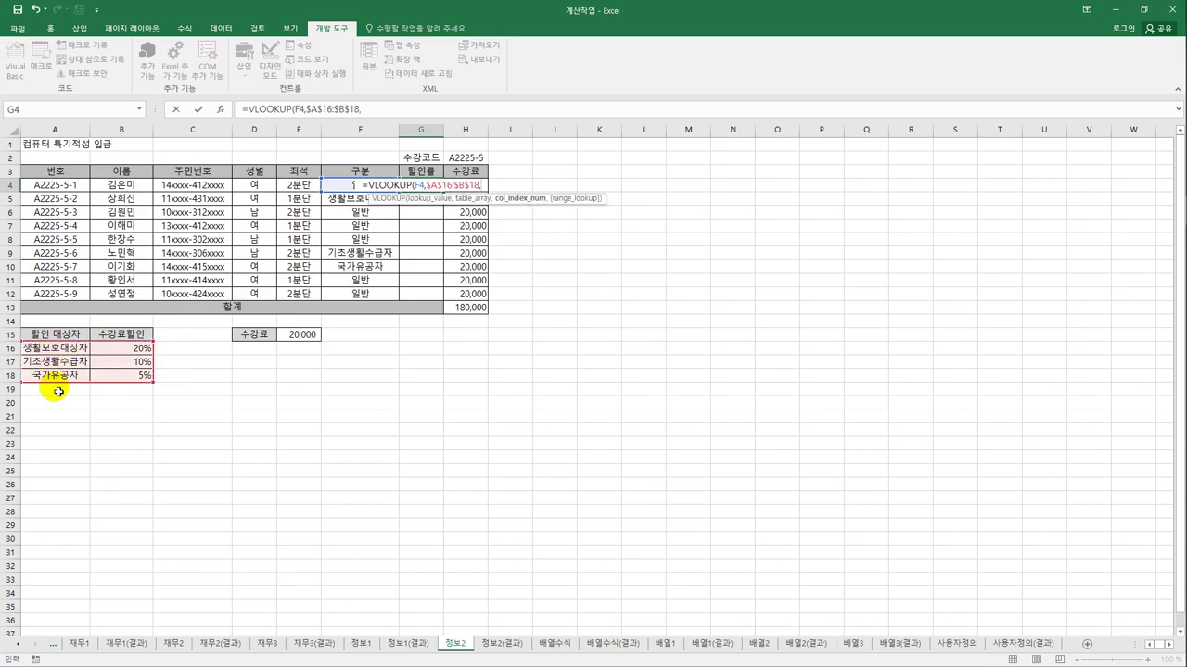
pyautogui.write('2,0')
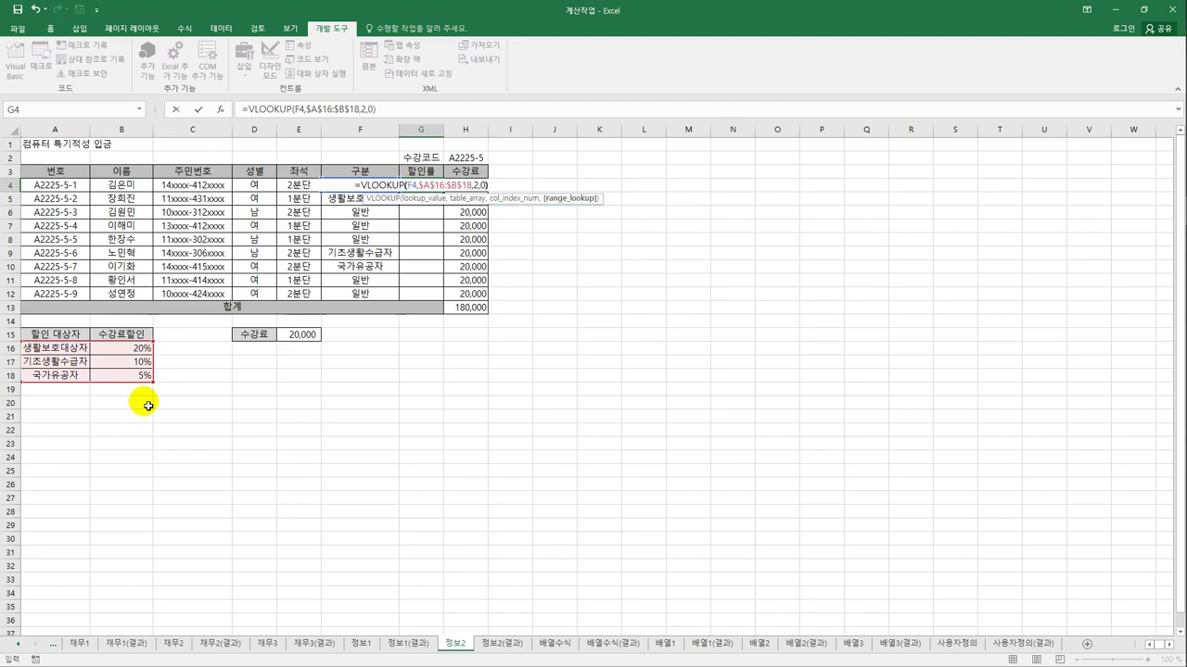
pyautogui.hotkey('ctrl', 'Return')
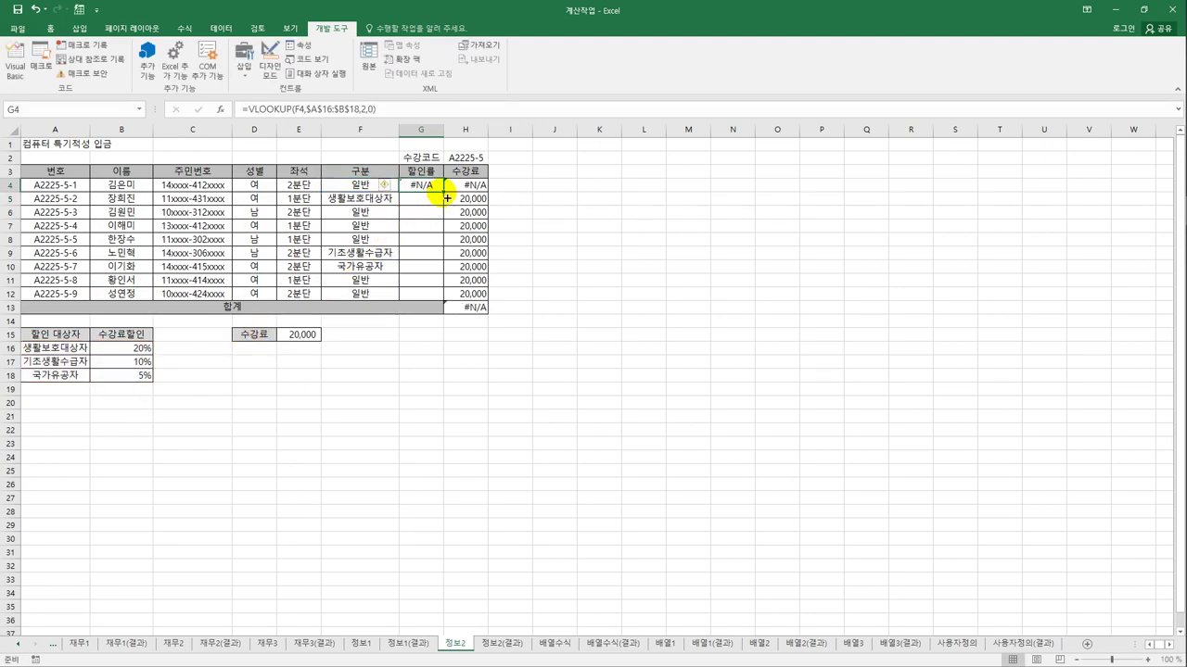
pyautogui.moveTo(449, 186); pyautogui.dragTo(448, 302)
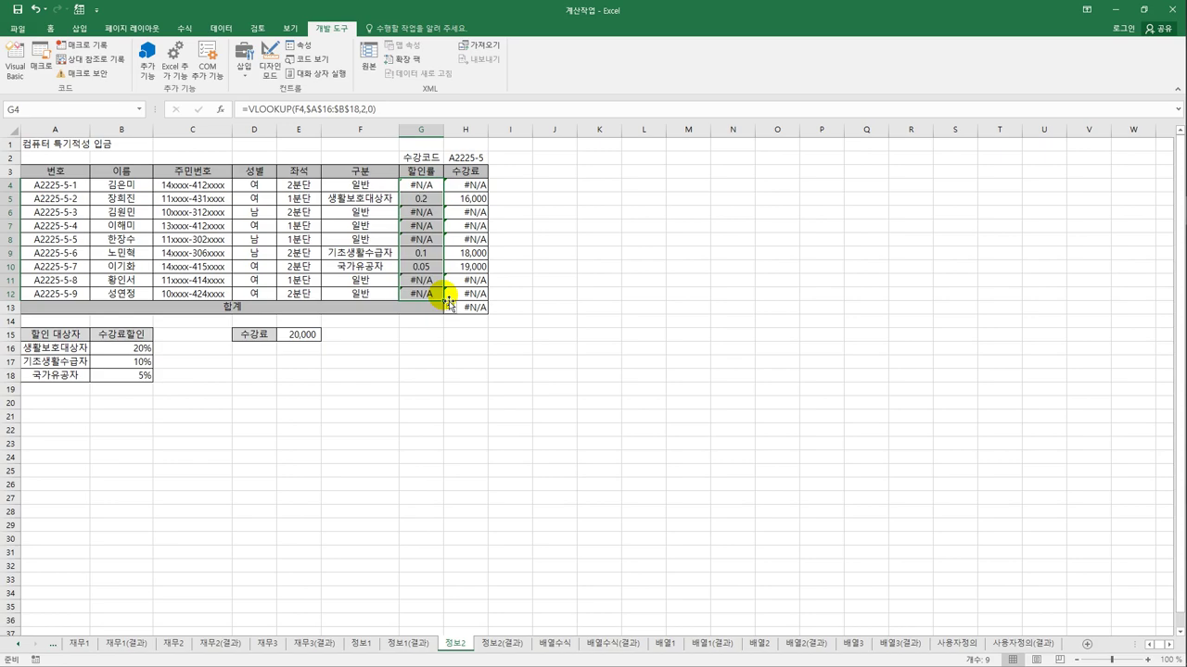
# - Wrap G4's formula in TYPE as =TYPE(VLOOKUP(F4,$A$16:$B$18,2,0)) and fill it down to G12
pyautogui.click(435, 189)
pyautogui.click(245, 109)
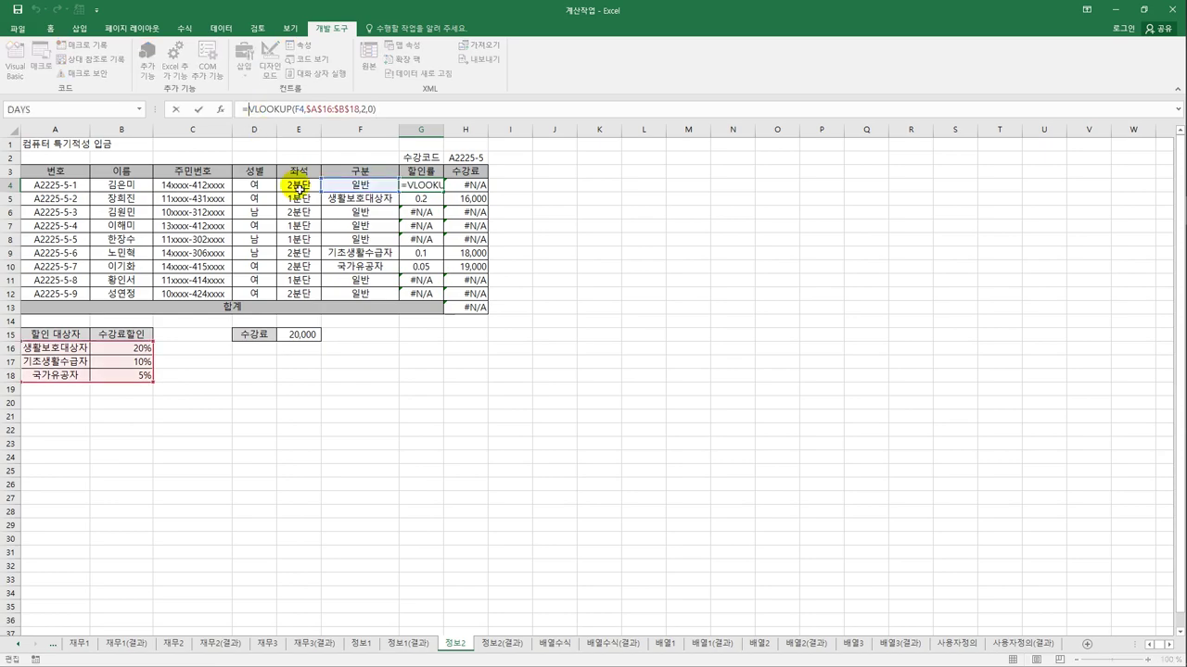
pyautogui.write('tu')
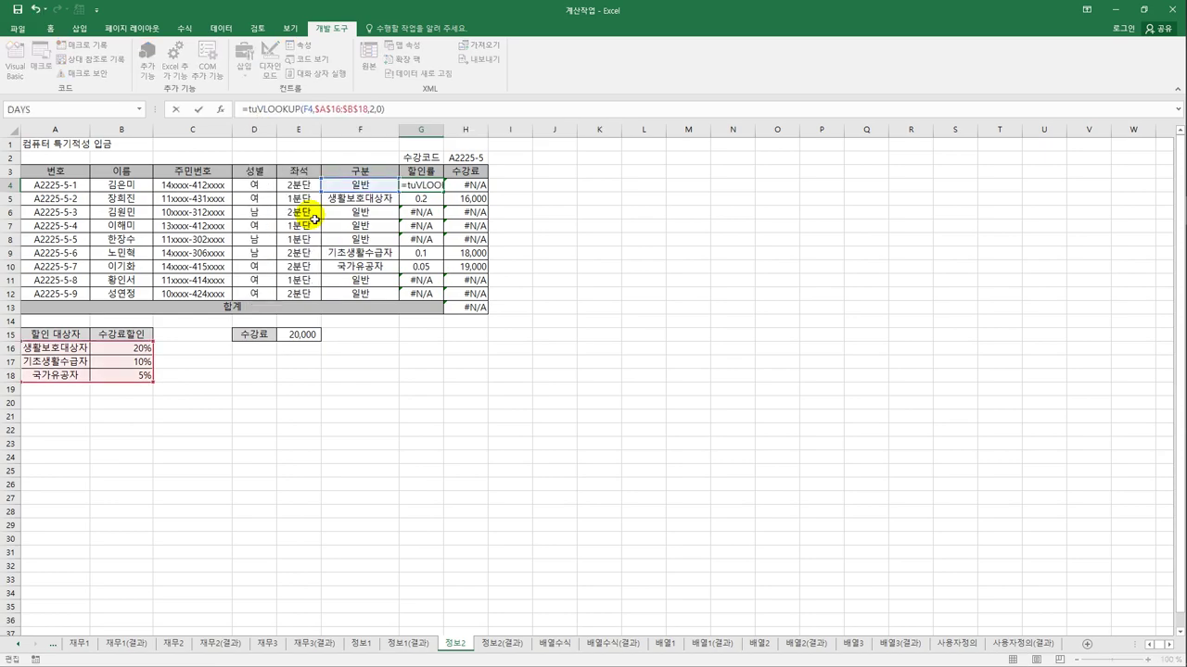
pyautogui.press('BackSpace')
pyautogui.write('ype')
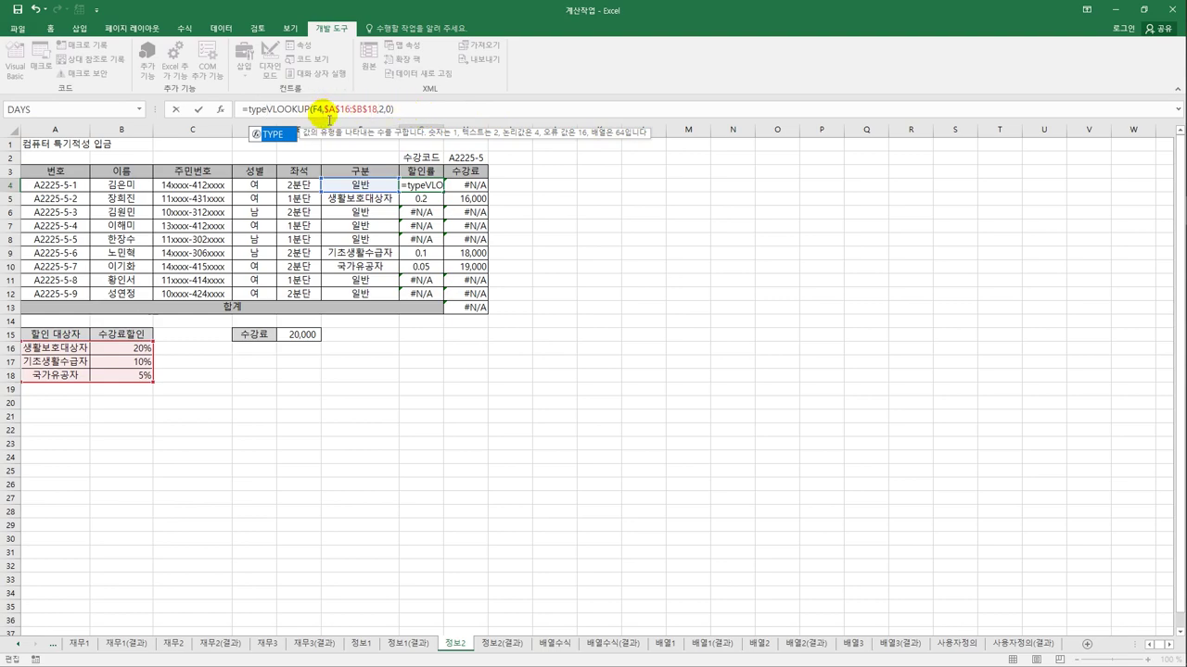
pyautogui.press('Tab')
pyautogui.click(421, 113)
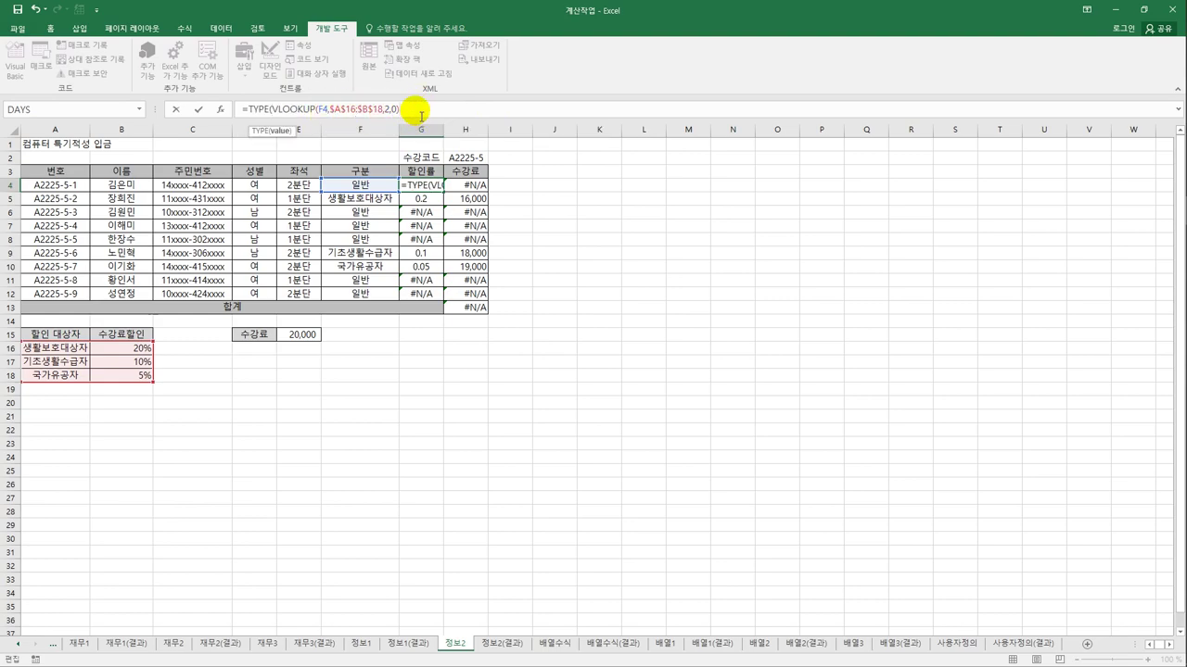
pyautogui.write(')')
pyautogui.press('Return')
pyautogui.press('Up')
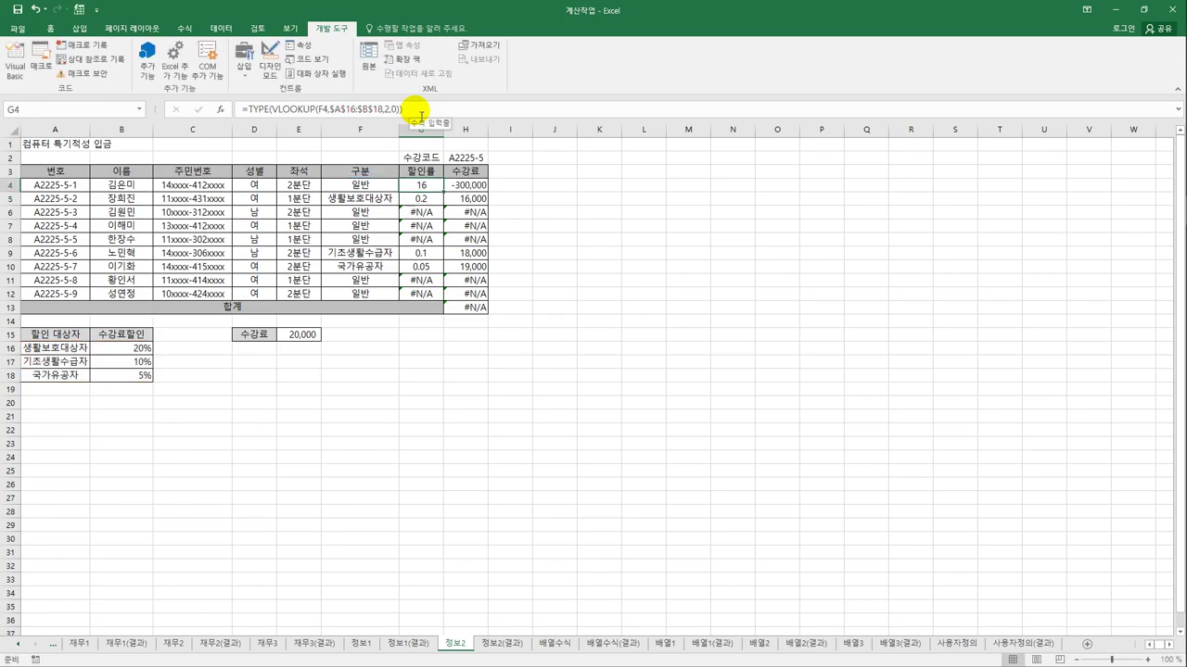
pyautogui.moveTo(444, 192); pyautogui.dragTo(445, 301)
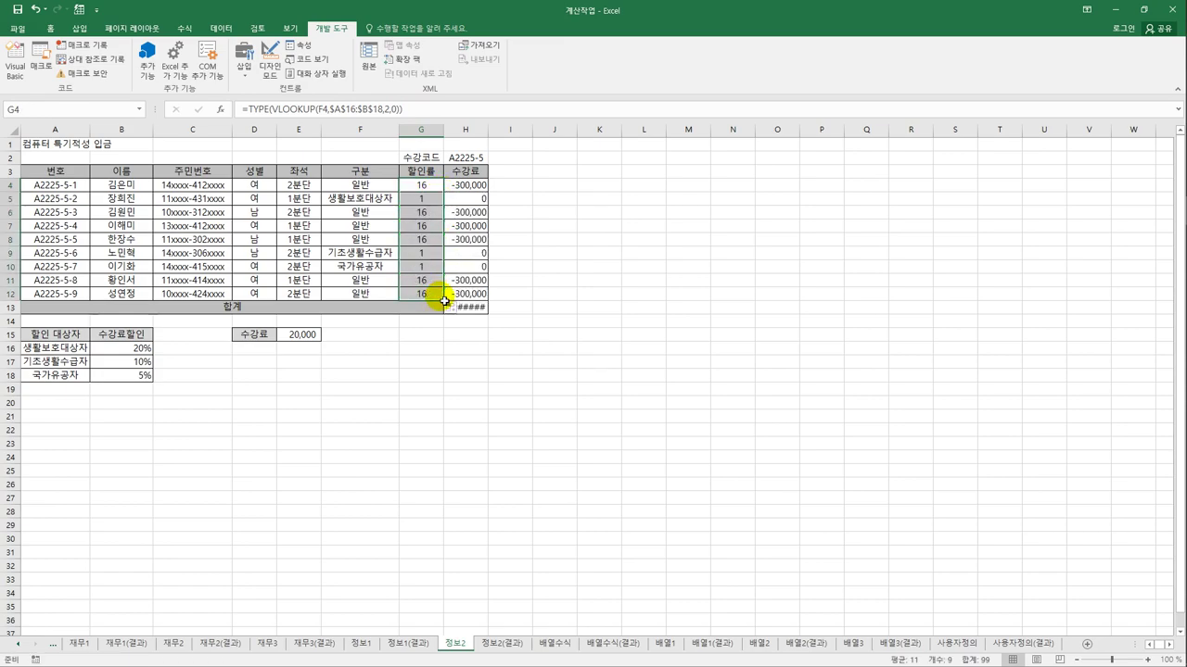
# - Nest G4's TYPE formula inside an IF as the logical test, checking whether the type equals 1
pyautogui.click(432, 191)
pyautogui.click(433, 200)
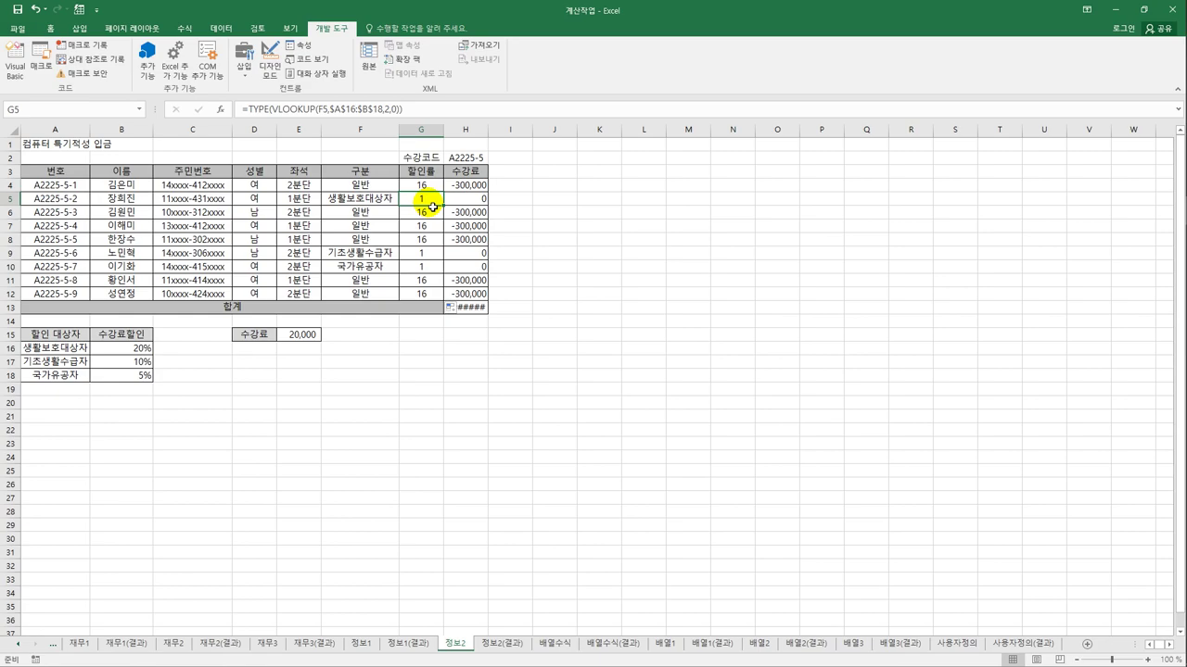
pyautogui.click(424, 186)
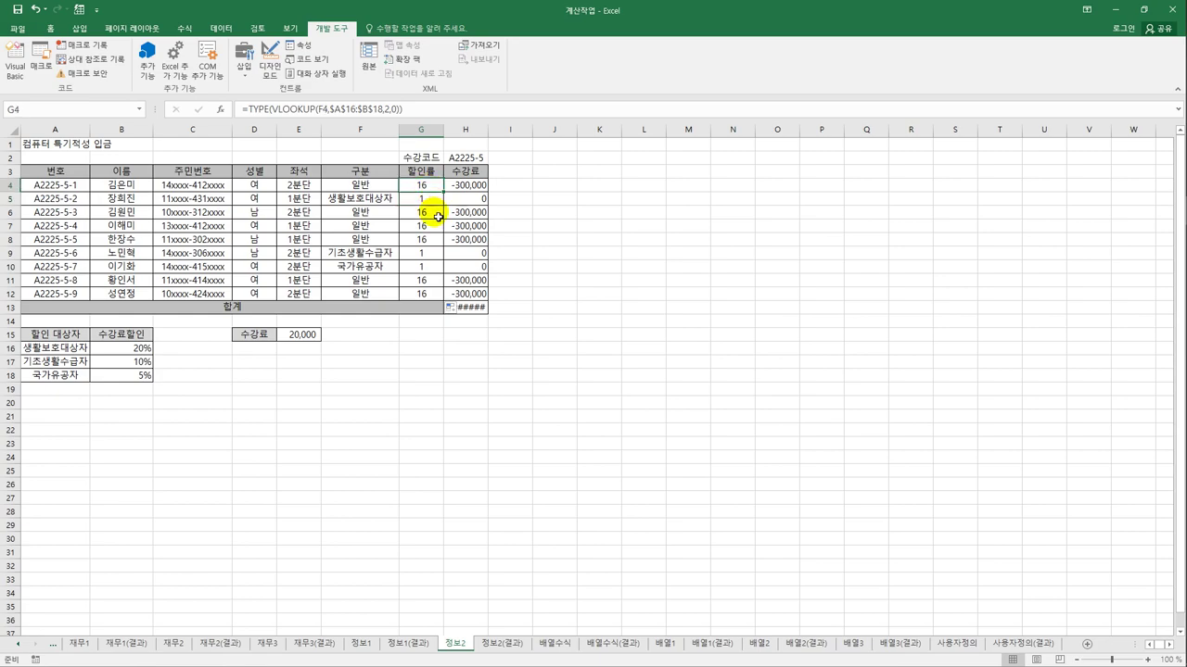
pyautogui.click(432, 199)
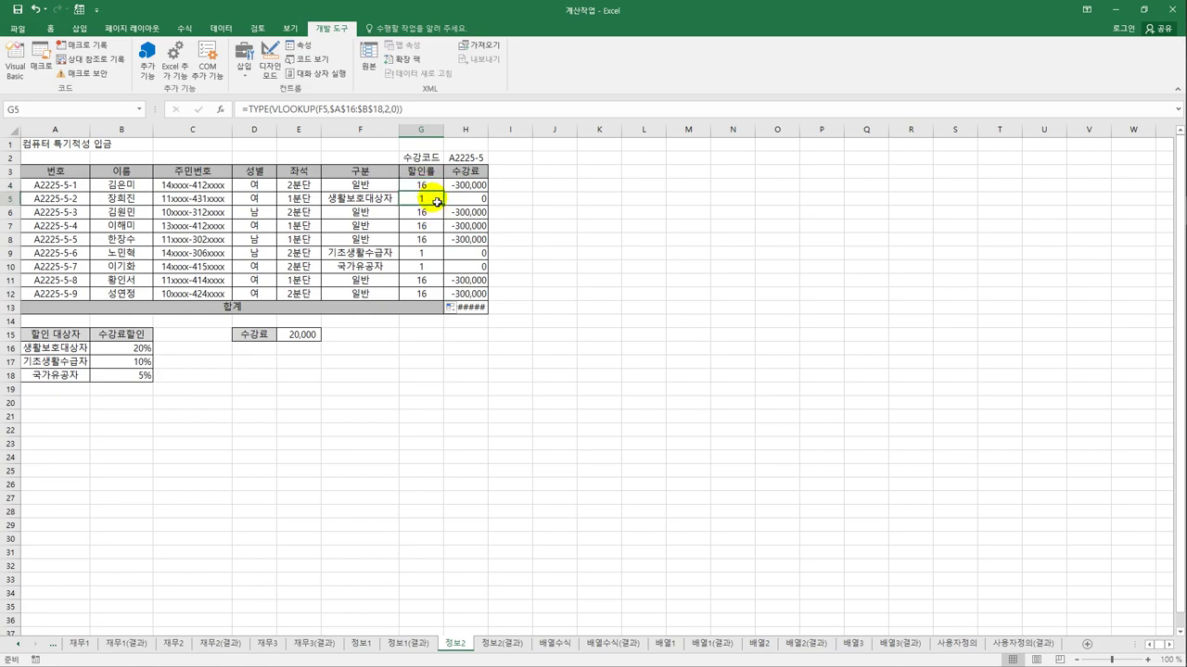
pyautogui.click(431, 187)
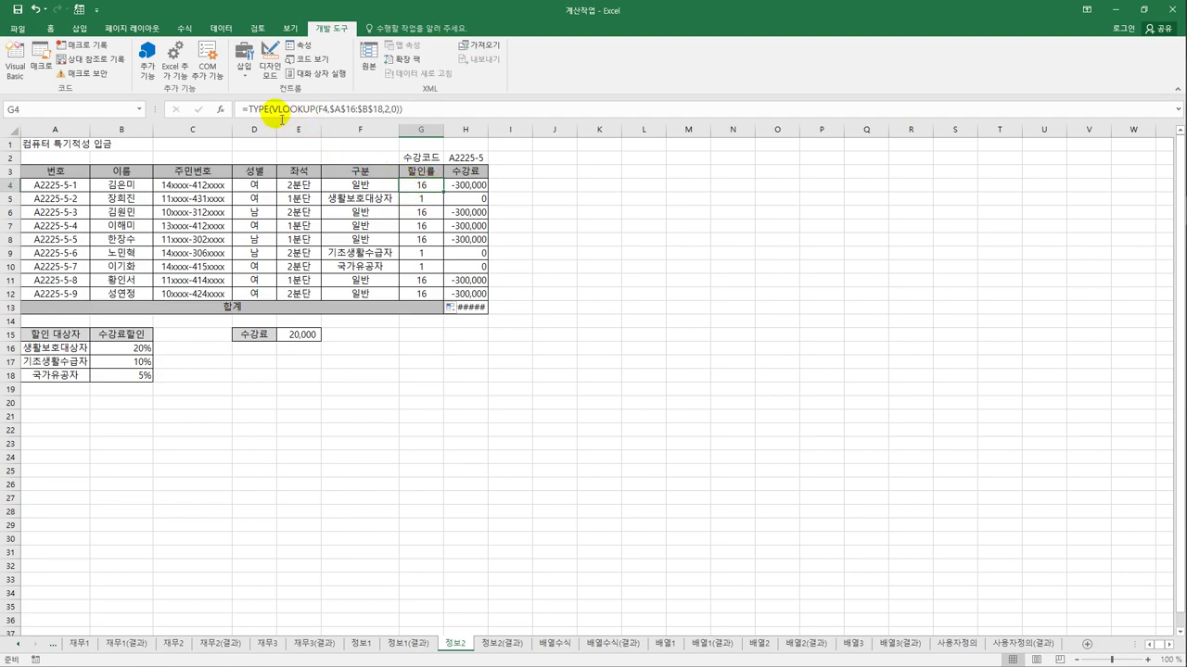
pyautogui.click(247, 109)
pyautogui.write('if')
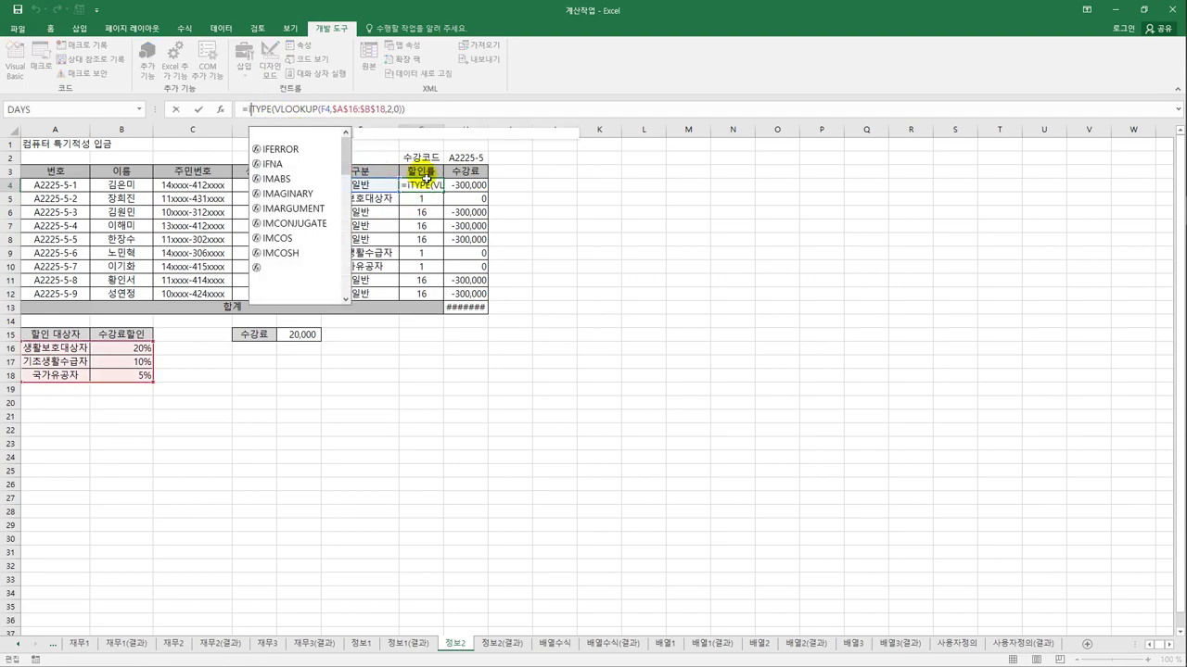
pyautogui.write('(')
pyautogui.press('End')
pyautogui.write('=1,')
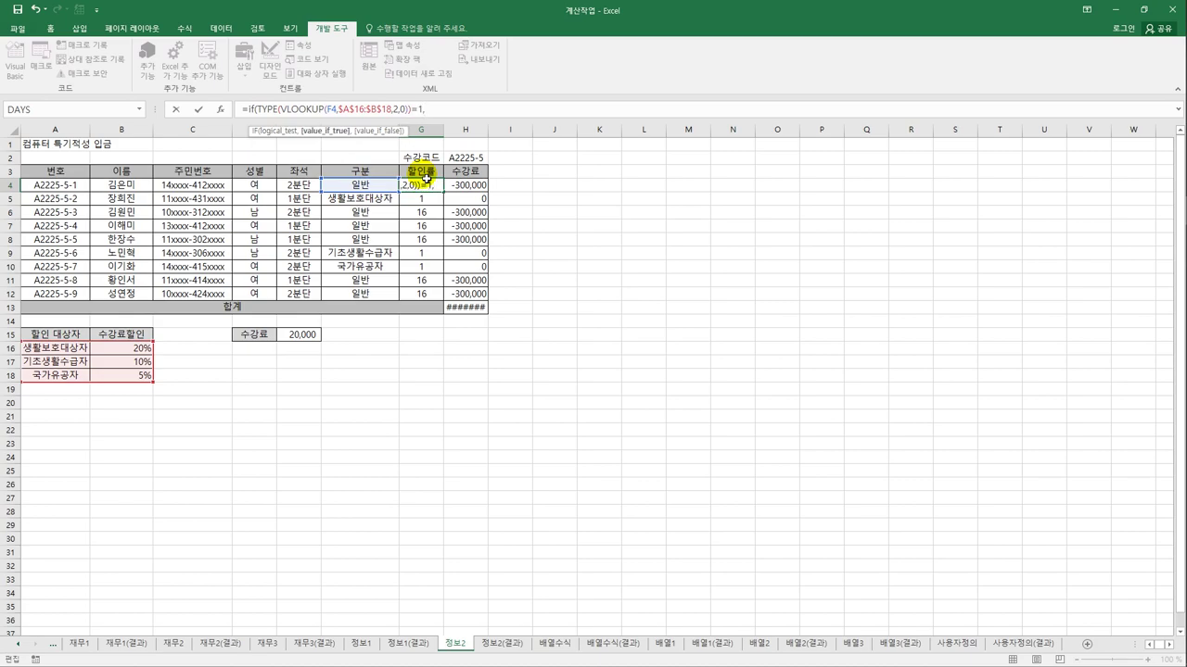
# - Complete G4's IF with a copy of VLOOKUP(F4,$A$16:$B$18,2,0) as the true value and 0 otherwise, and fill it down to G12
pyautogui.moveTo(280, 110); pyautogui.dragTo(414, 112)
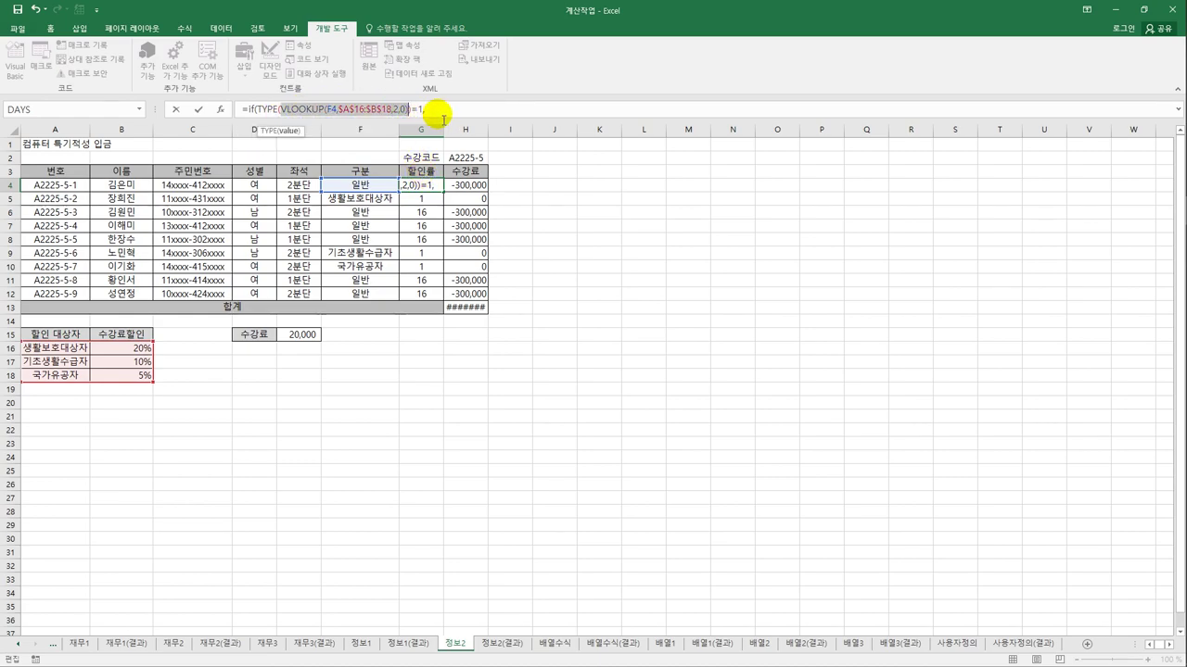
pyautogui.hotkey('ctrl', 'c')
pyautogui.press('End')
pyautogui.hotkey('ctrl', 'v')
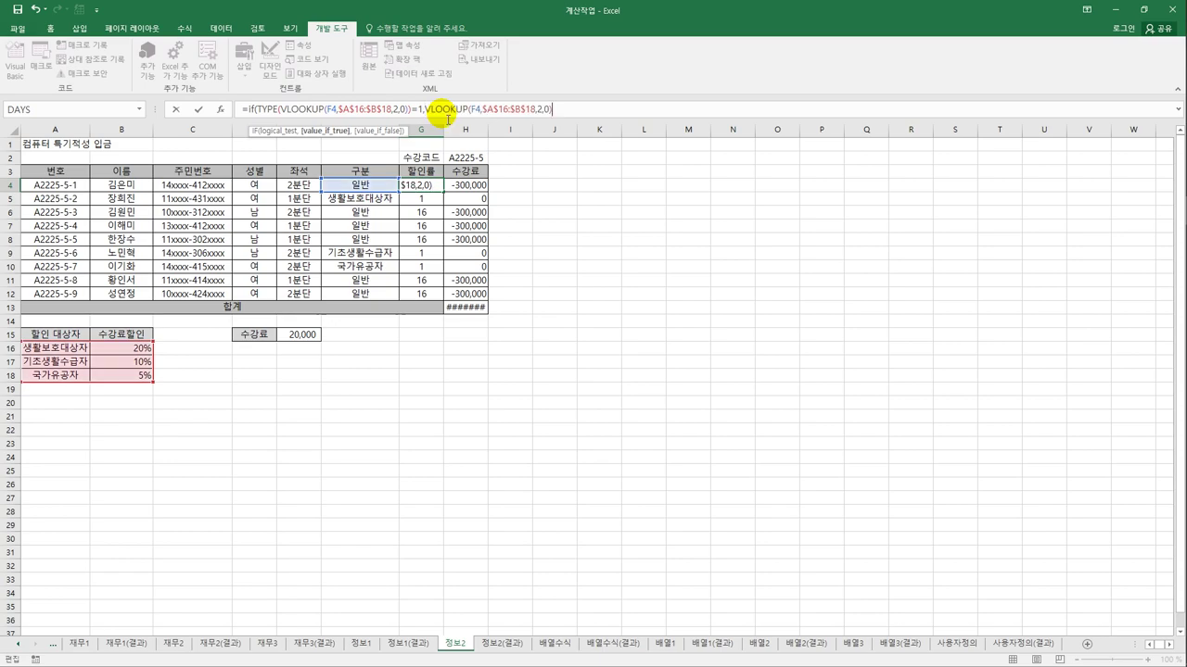
pyautogui.write(',')
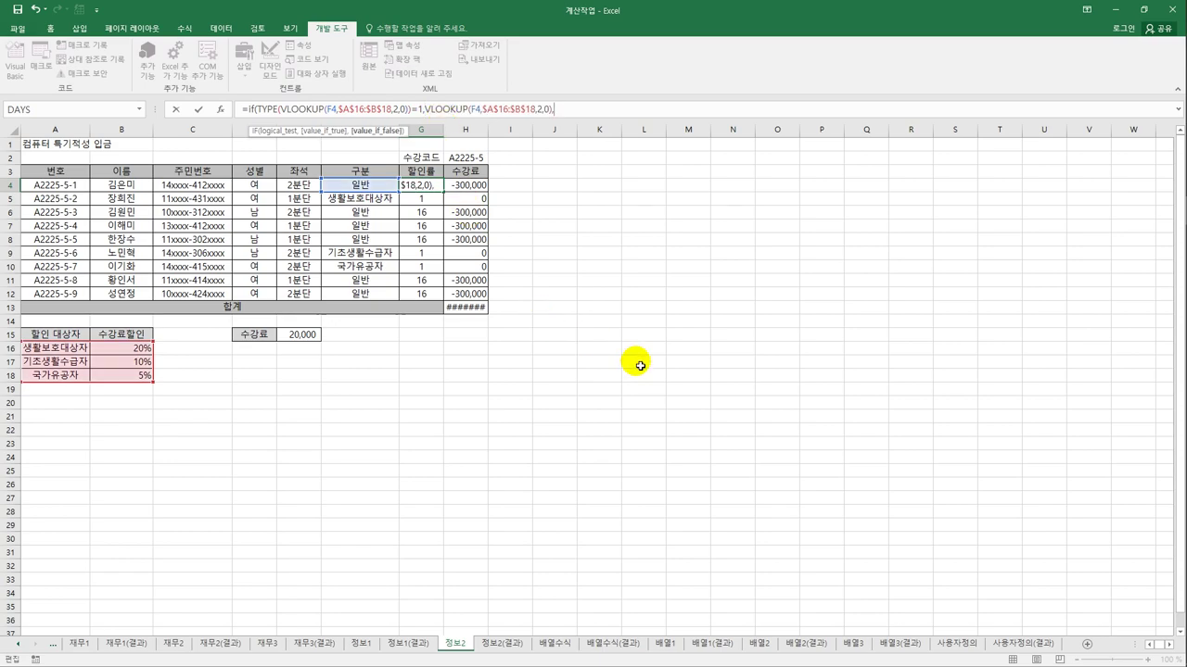
pyautogui.write('0)')
pyautogui.press('Return')
pyautogui.press('Up')
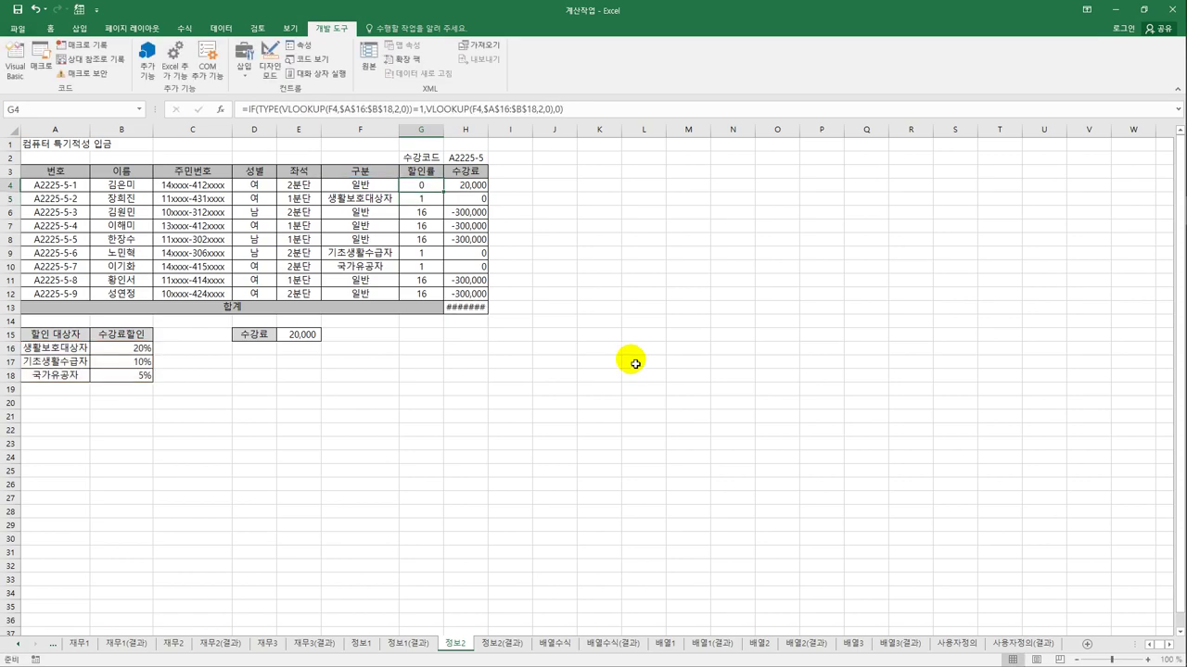
pyautogui.moveTo(444, 191); pyautogui.dragTo(446, 300)
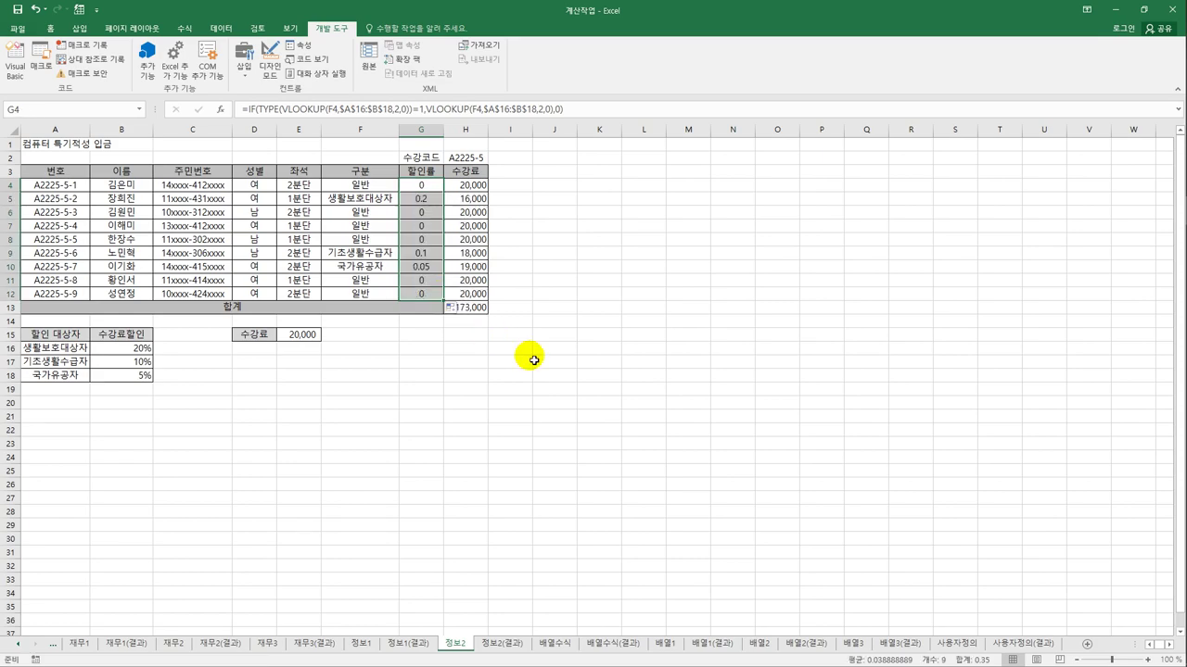
# - Compare the completed 정보2 sheet with the 정보2(결과) answer sheet
pyautogui.click(498, 645)
pyautogui.click(459, 645)
pyautogui.click(484, 645)
pyautogui.click(461, 645)
pyautogui.click(491, 646)
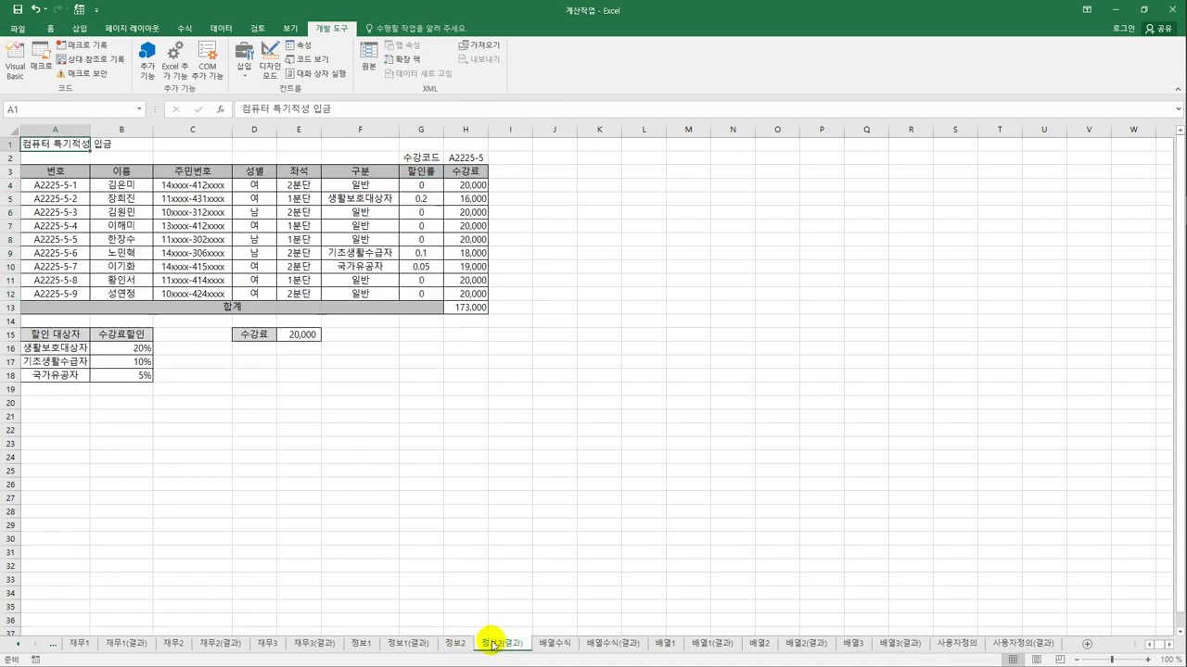
pyautogui.click(561, 456)
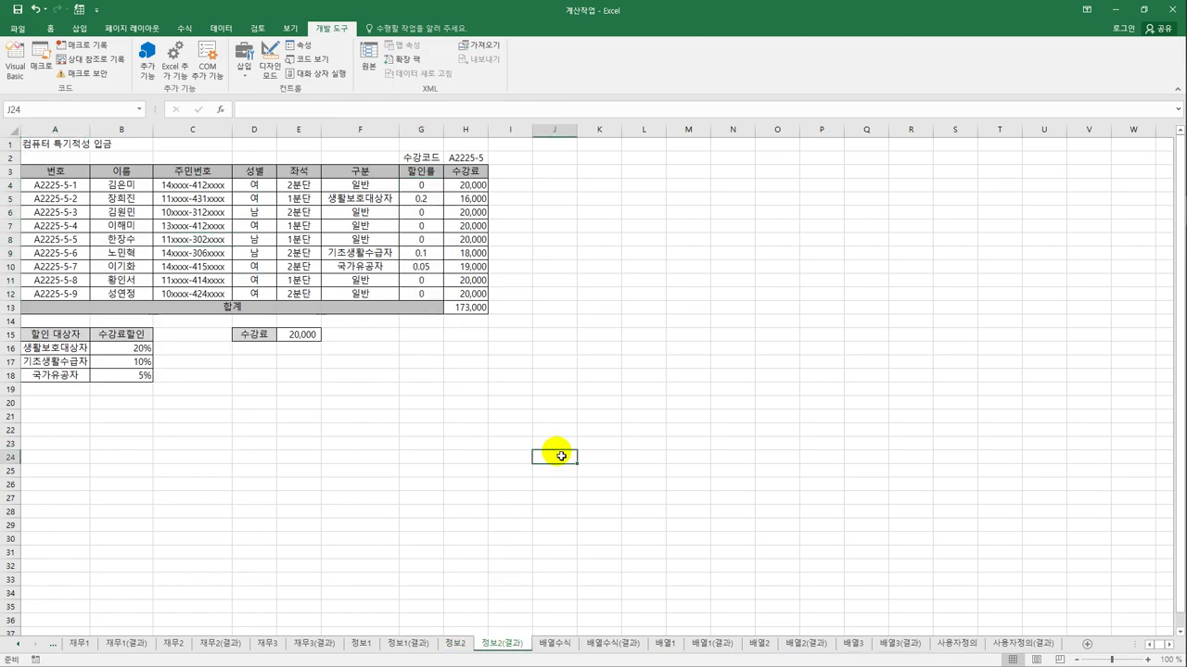